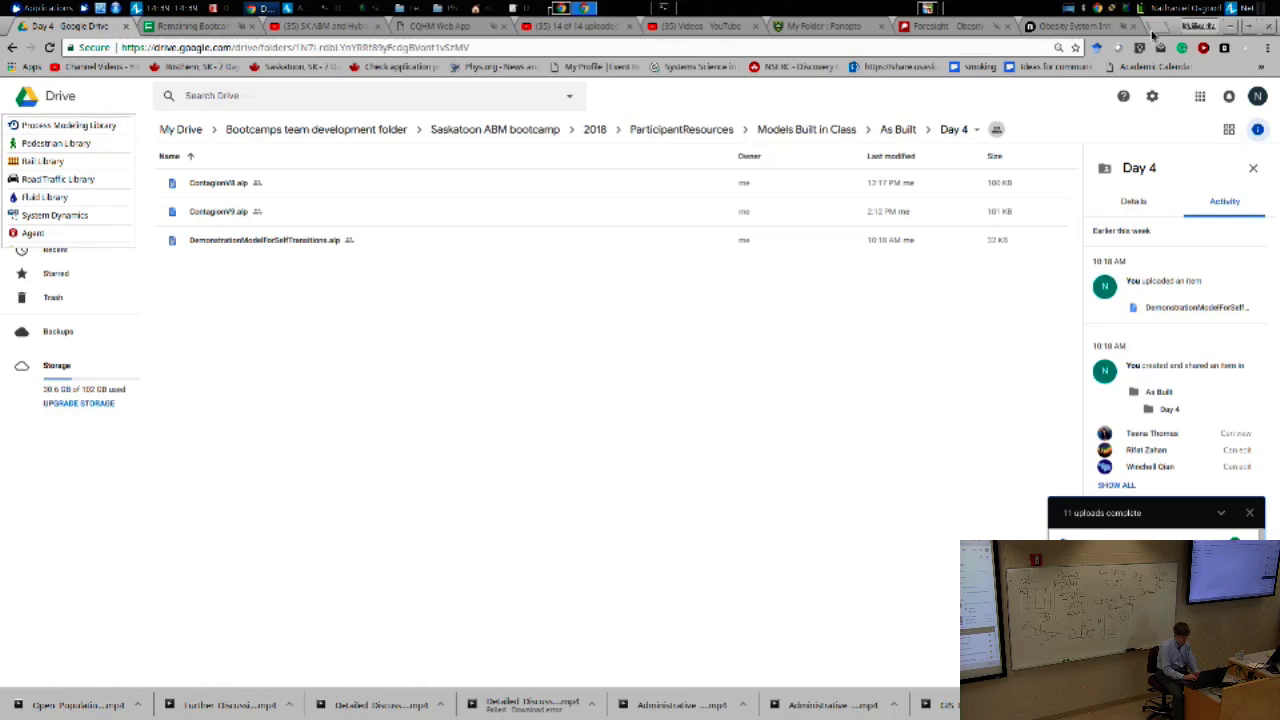
Step: Upload ContagionV10.alp from the ContagionV10 model folder to the Day 4 folder in Google Drive
double_click(1170, 25)
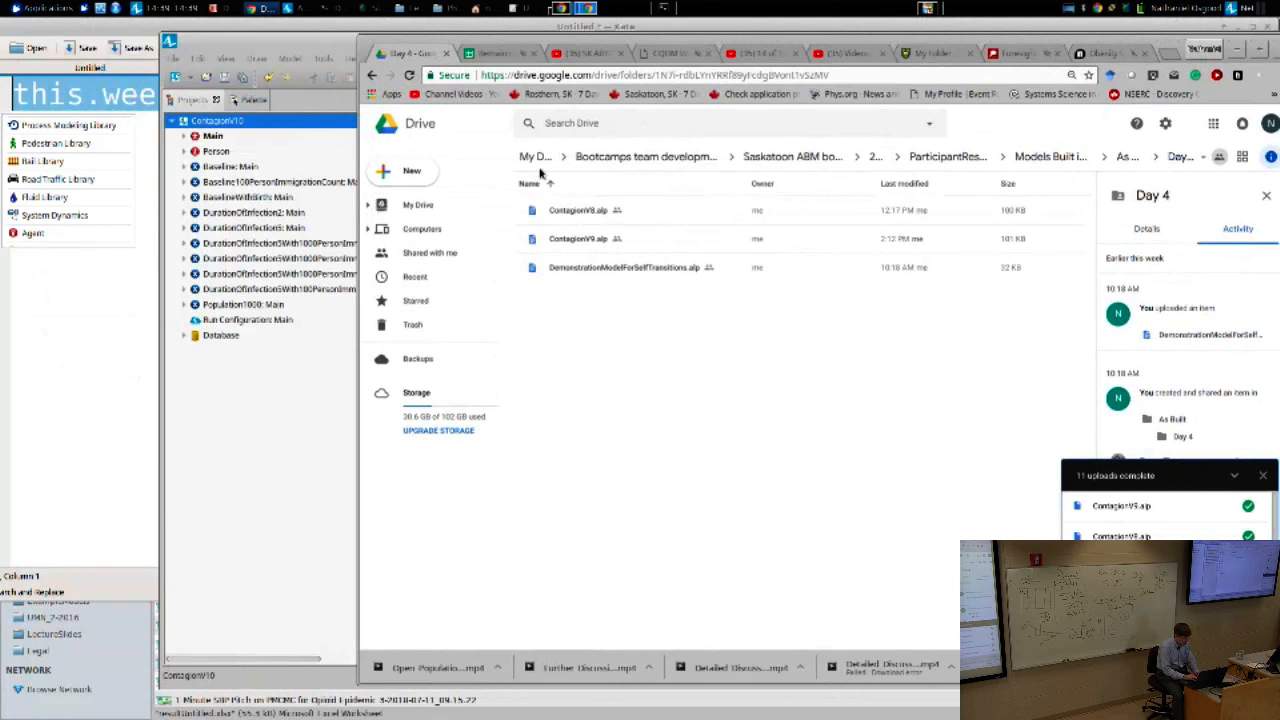
click(430, 178)
click(428, 206)
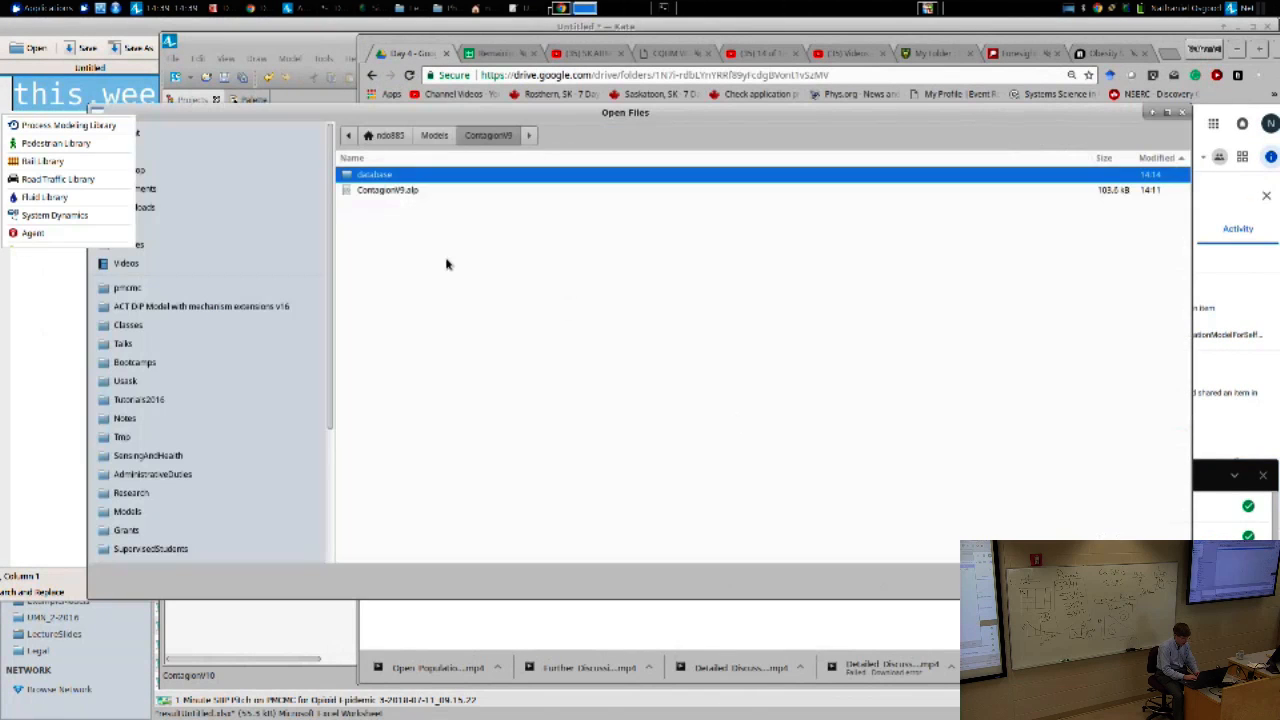
click(442, 140)
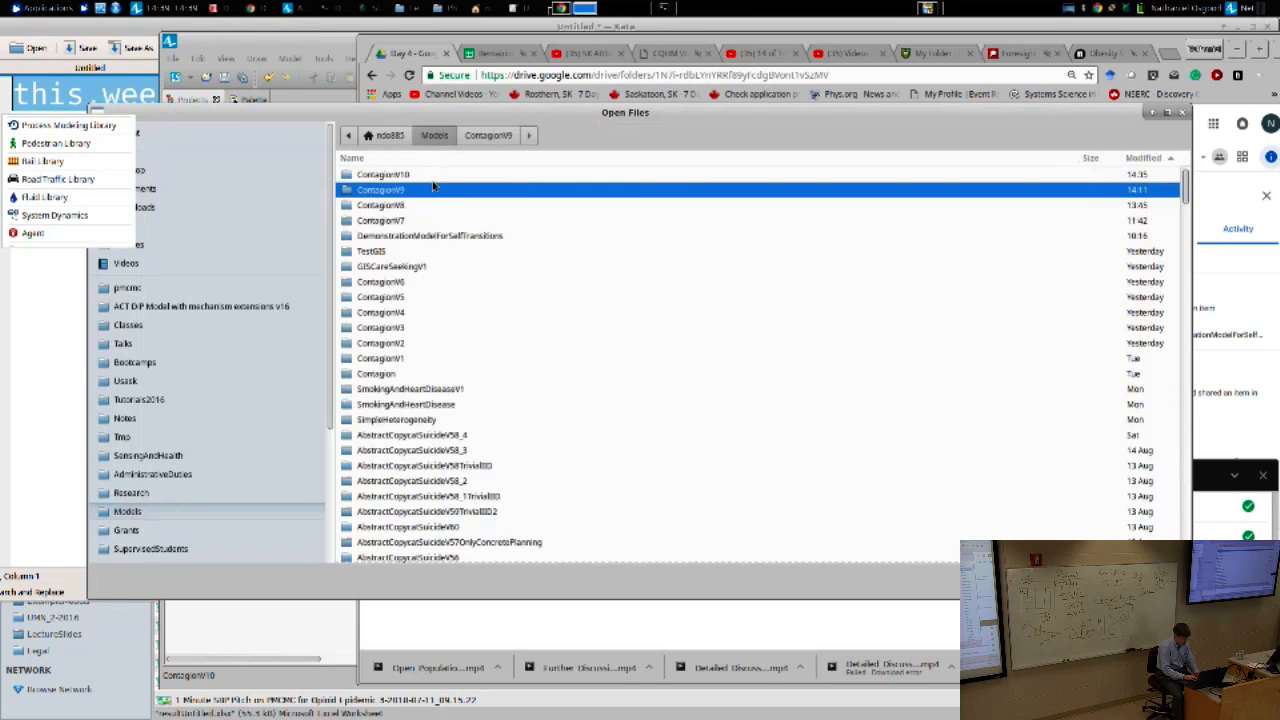
double_click(430, 179)
click(430, 194)
double_click(430, 192)
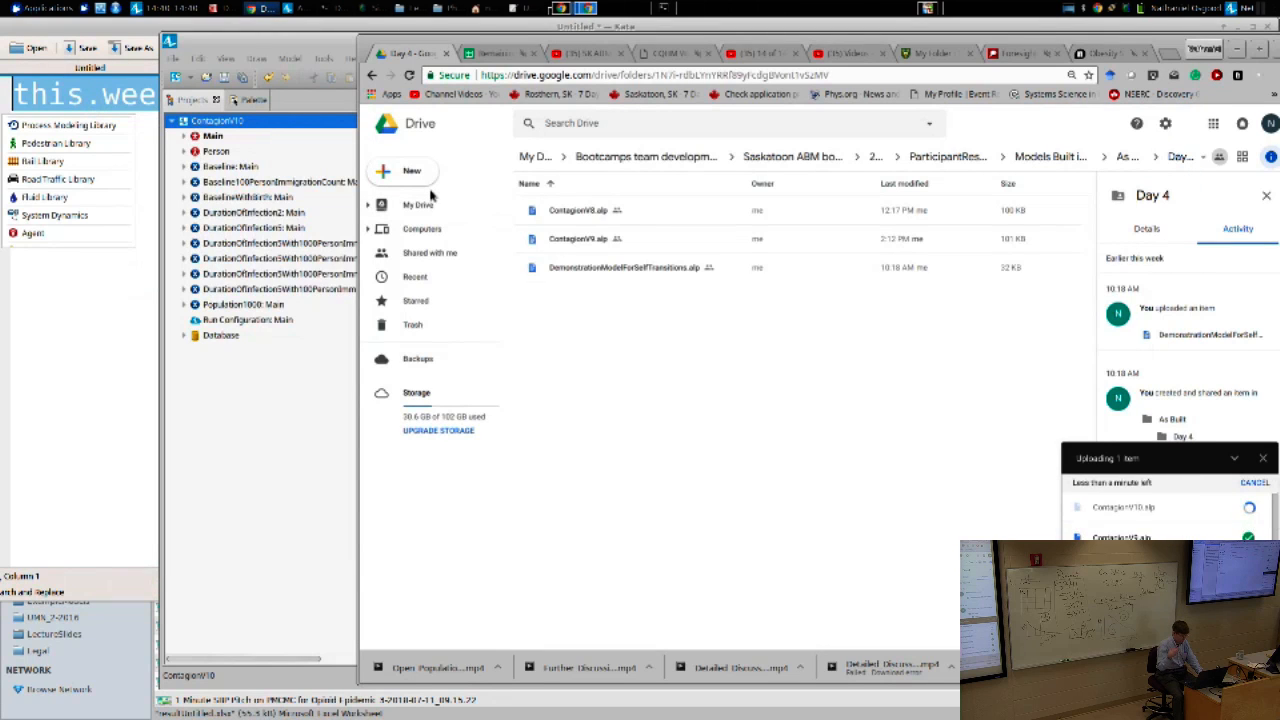
Step: Switch to AnyLogic and save the ContagionV10 model as a new model named ContagionV11
key(alt+Tab)
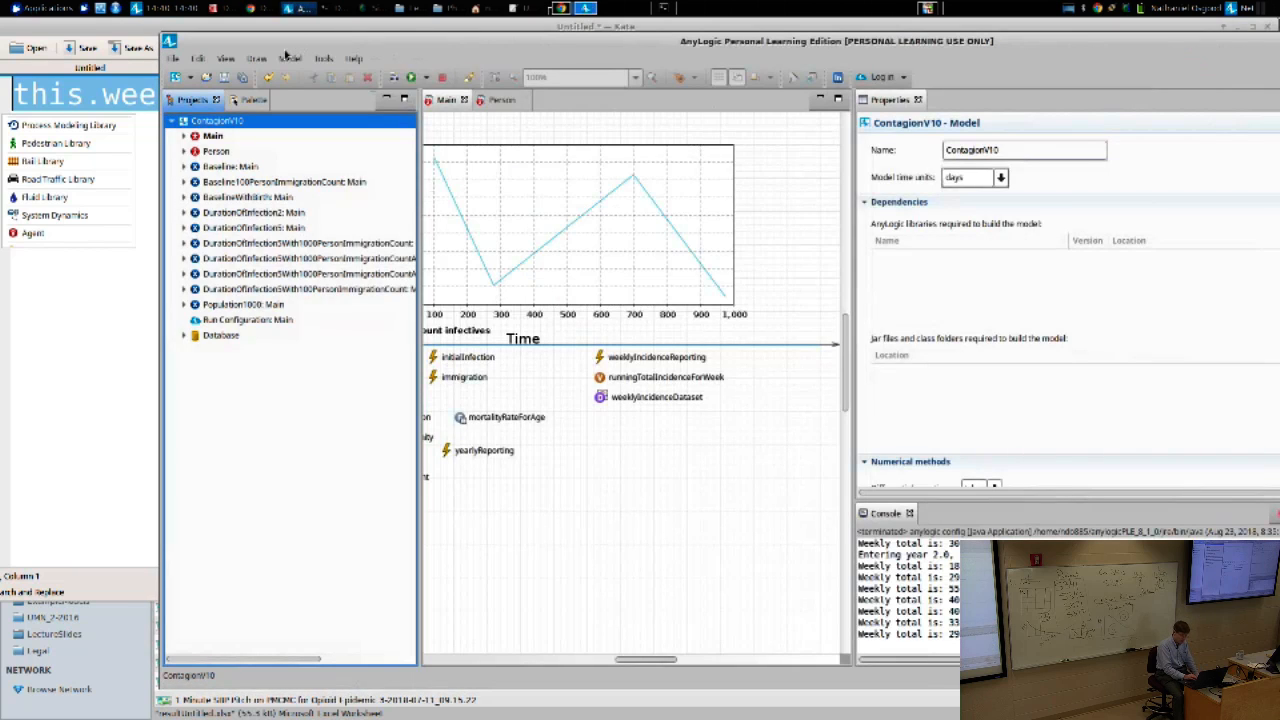
click(173, 58)
click(191, 142)
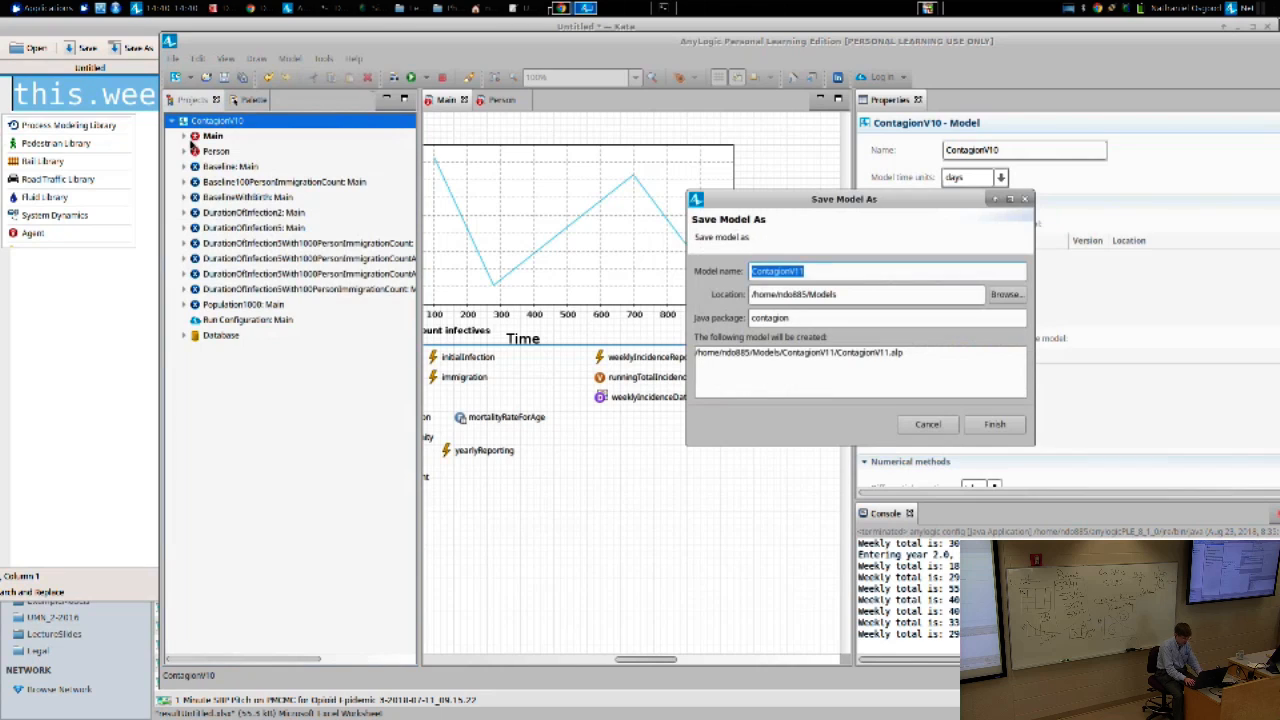
key(End)
key(Return)
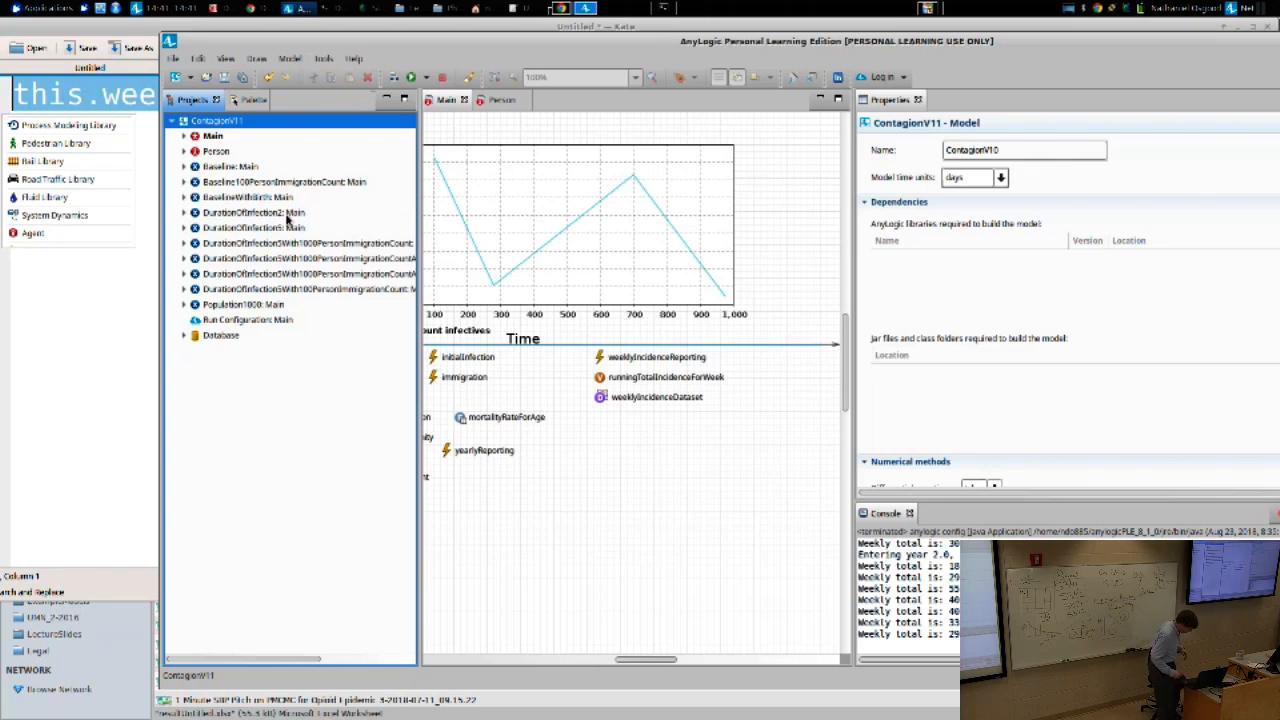
Step: Add a variable named cumulativeInfectionCount to the Person agent type and place it and the colour variable beside the Susceptible state
click(500, 101)
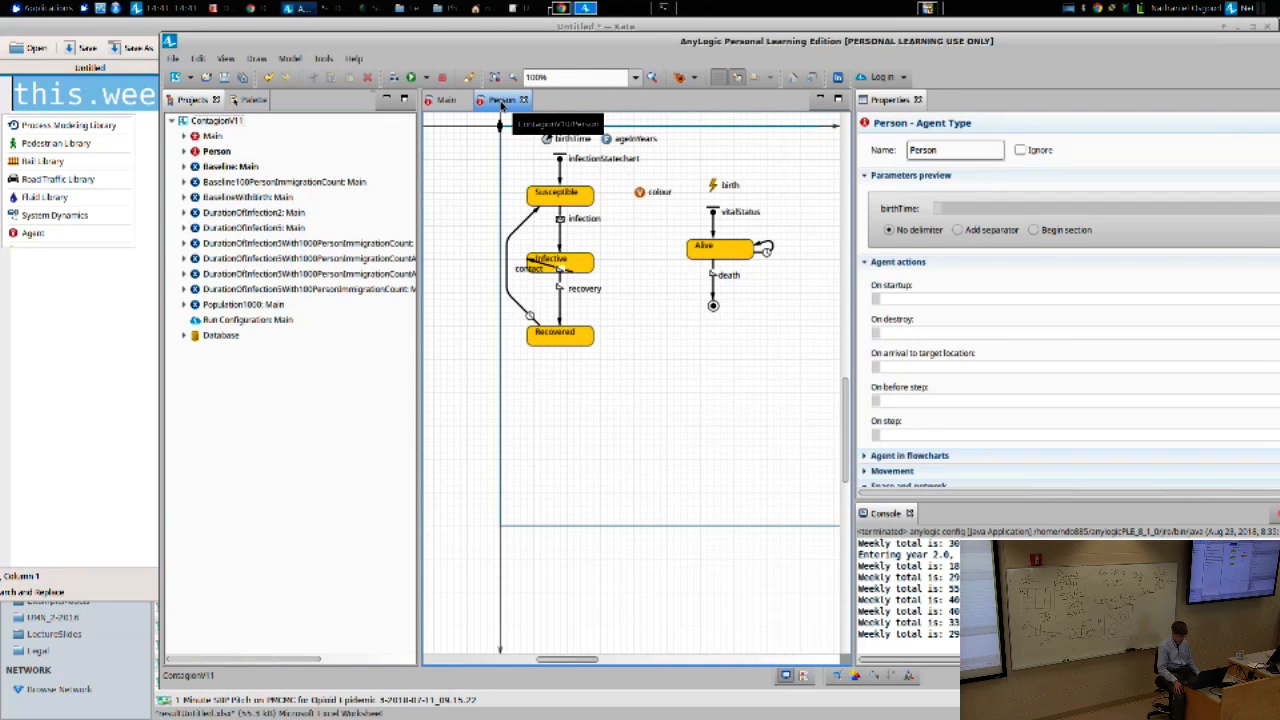
mouse_move(522, 46)
mouse_down()
mouse_move(395, 25)
mouse_move(502, 38)
mouse_up()
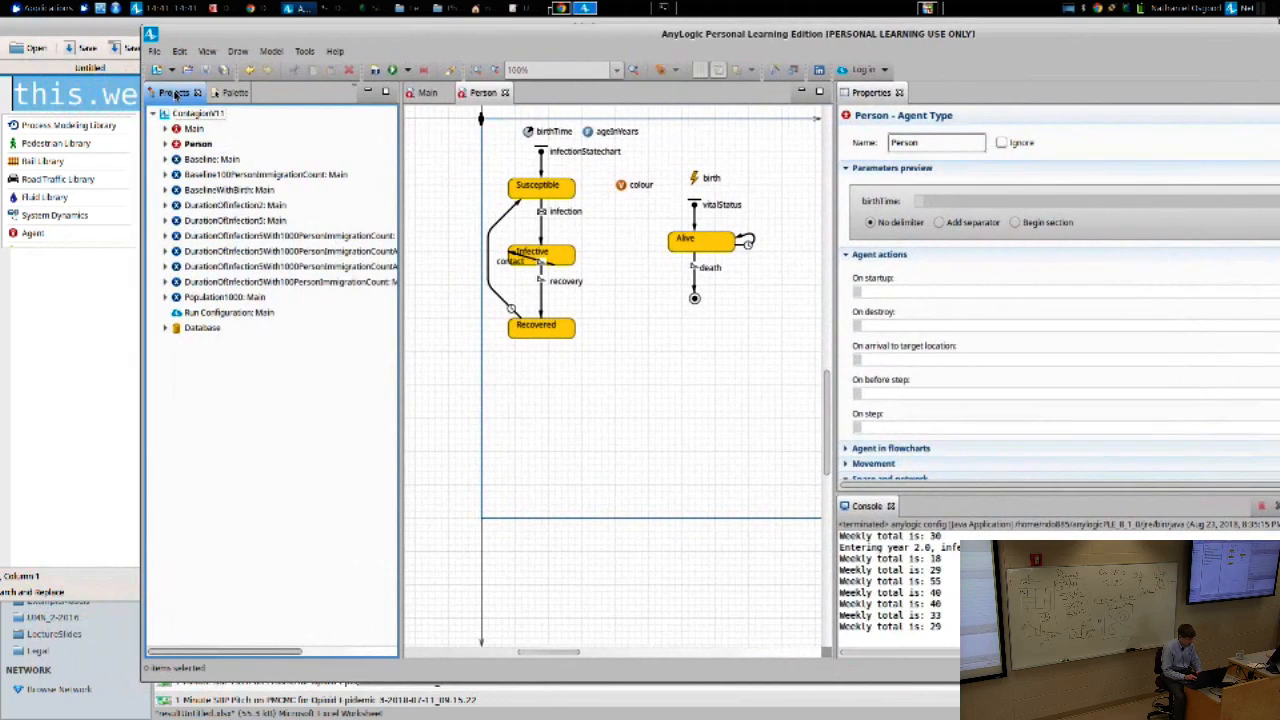
click(225, 92)
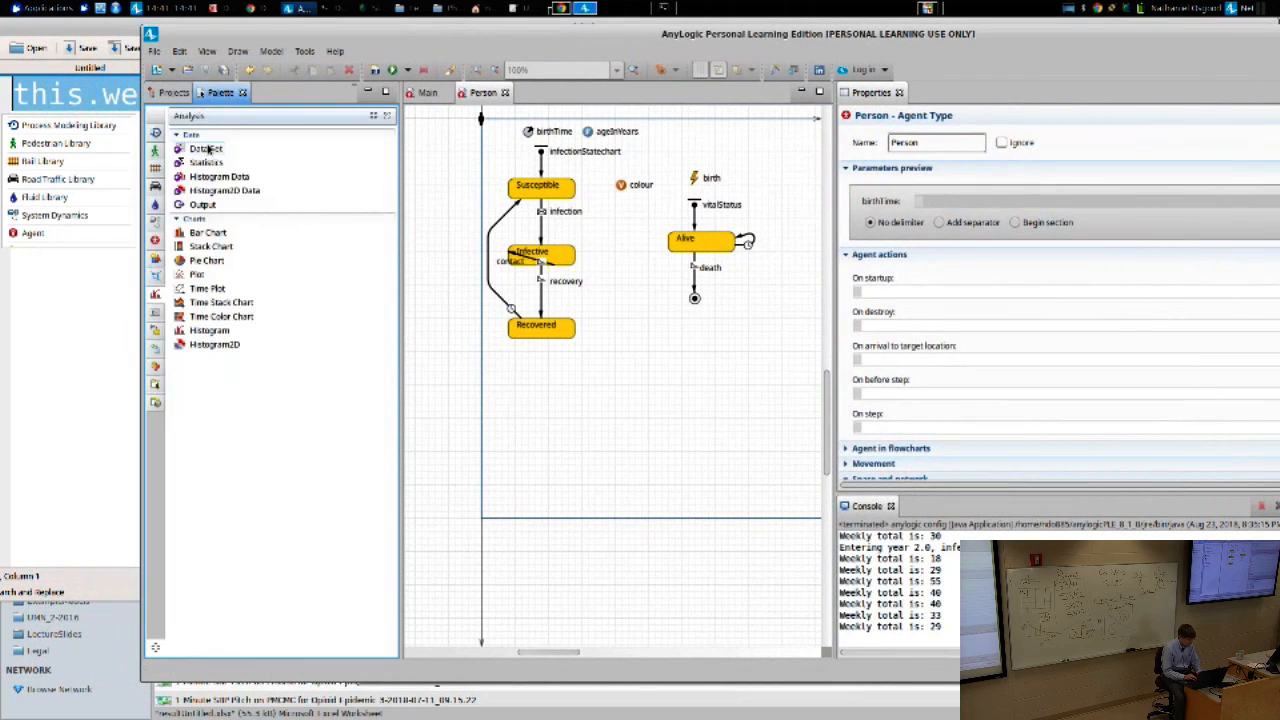
click(155, 240)
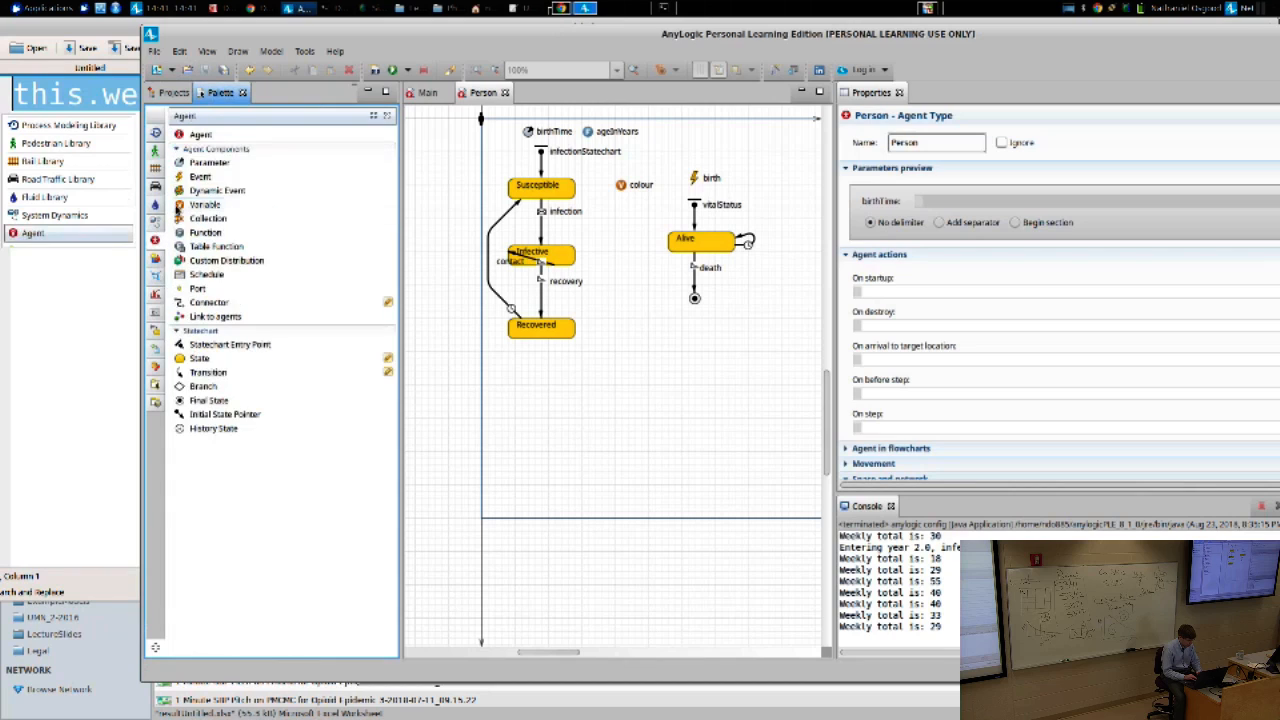
drag(183, 206, 620, 200)
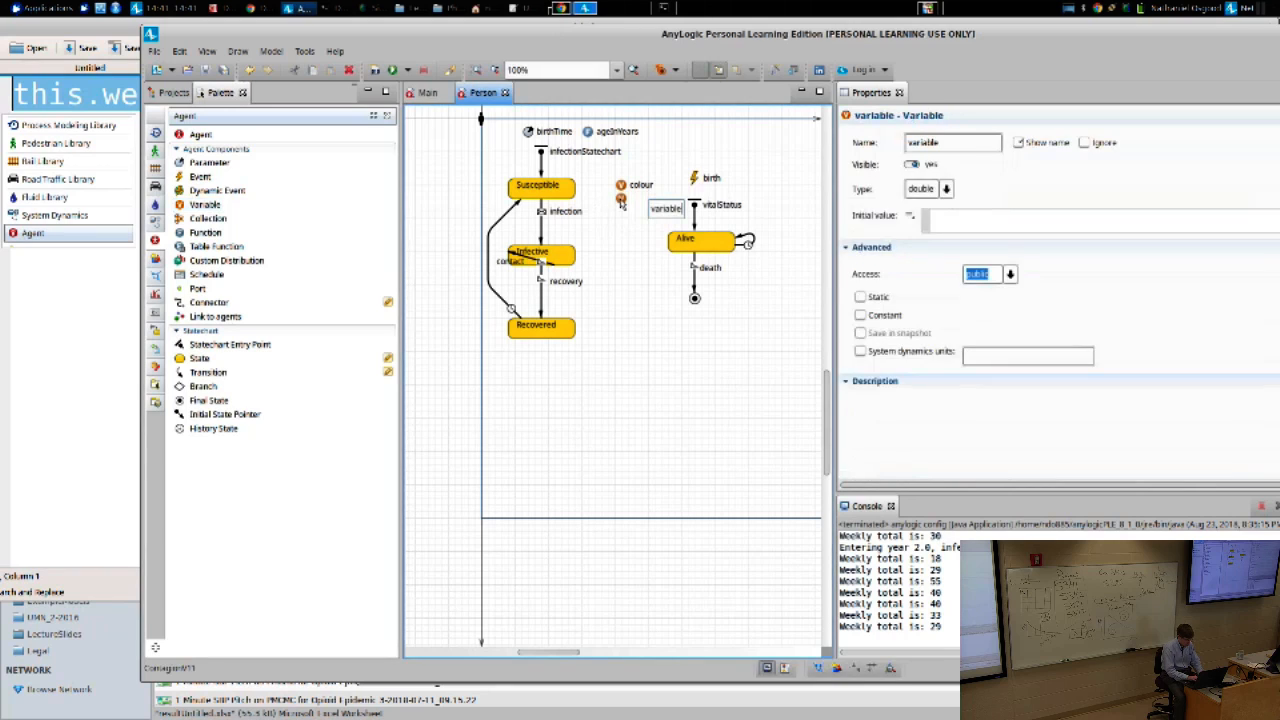
text(cumulat)
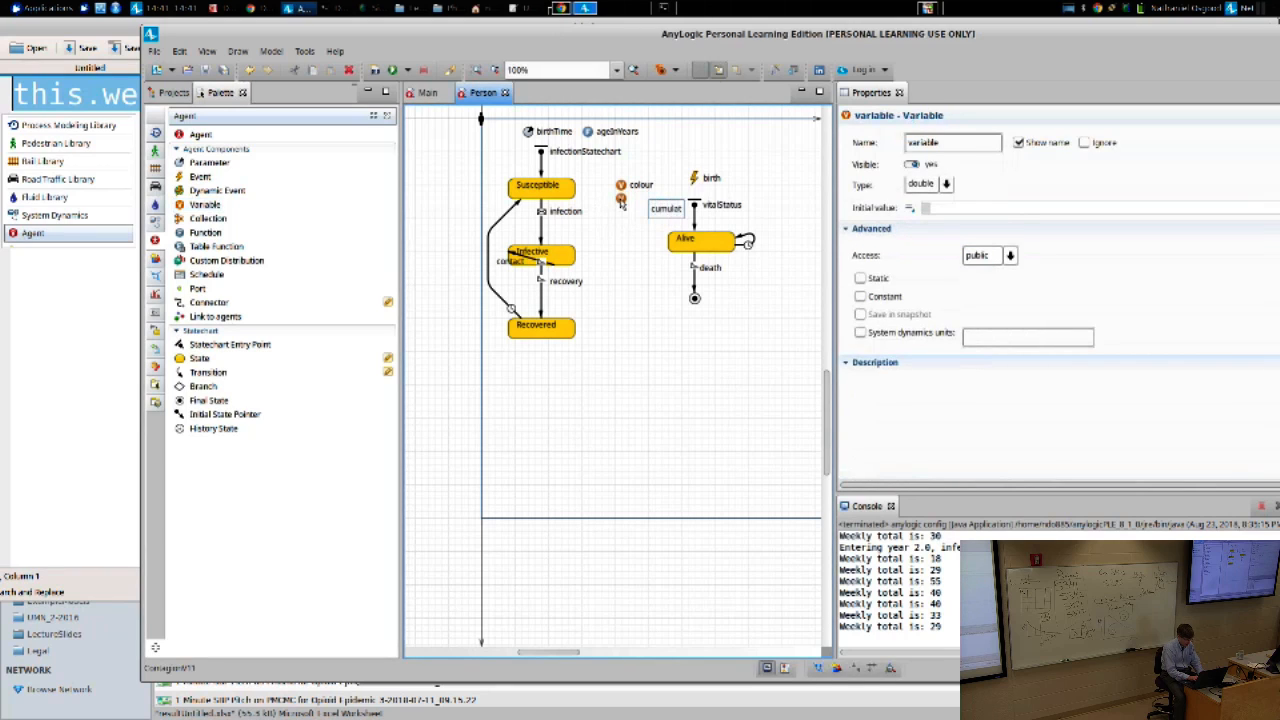
text(iveInfectionCou)
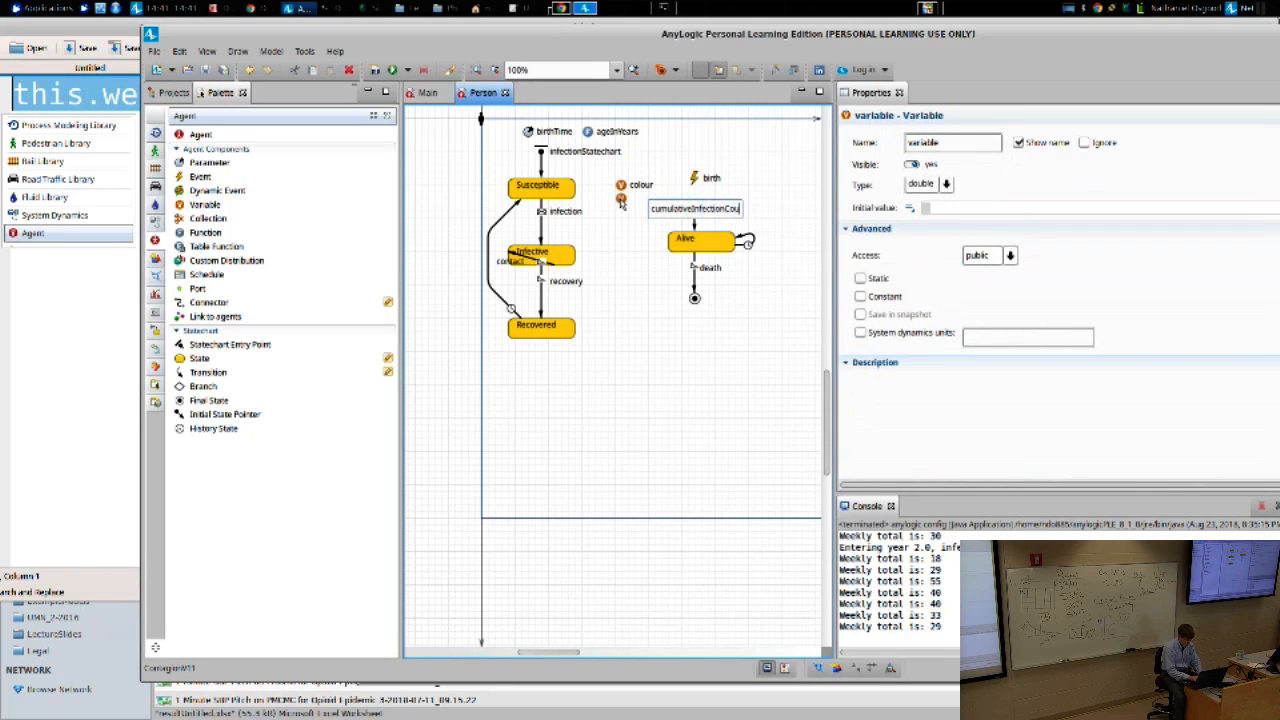
text(nt)
key(Return)
drag(649, 197, 590, 189)
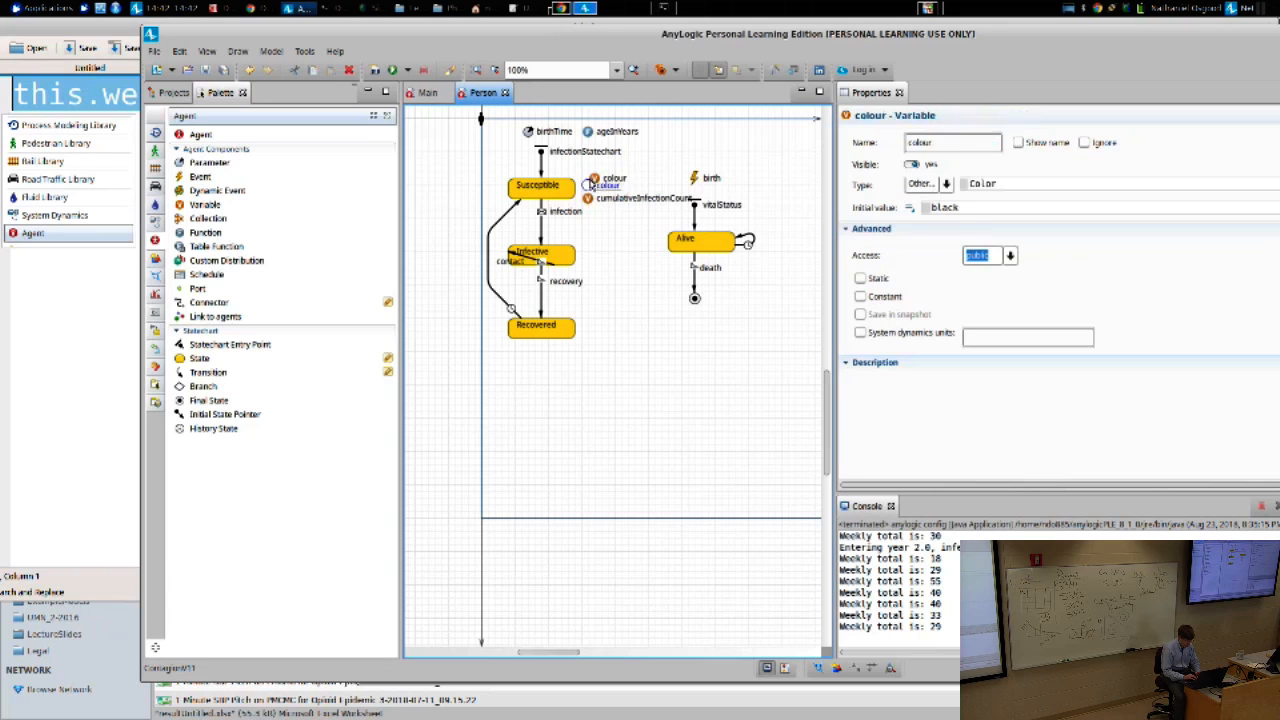
Step: Set the cumulativeInfectionCount variable's type to int and its initial value to 0
click(588, 198)
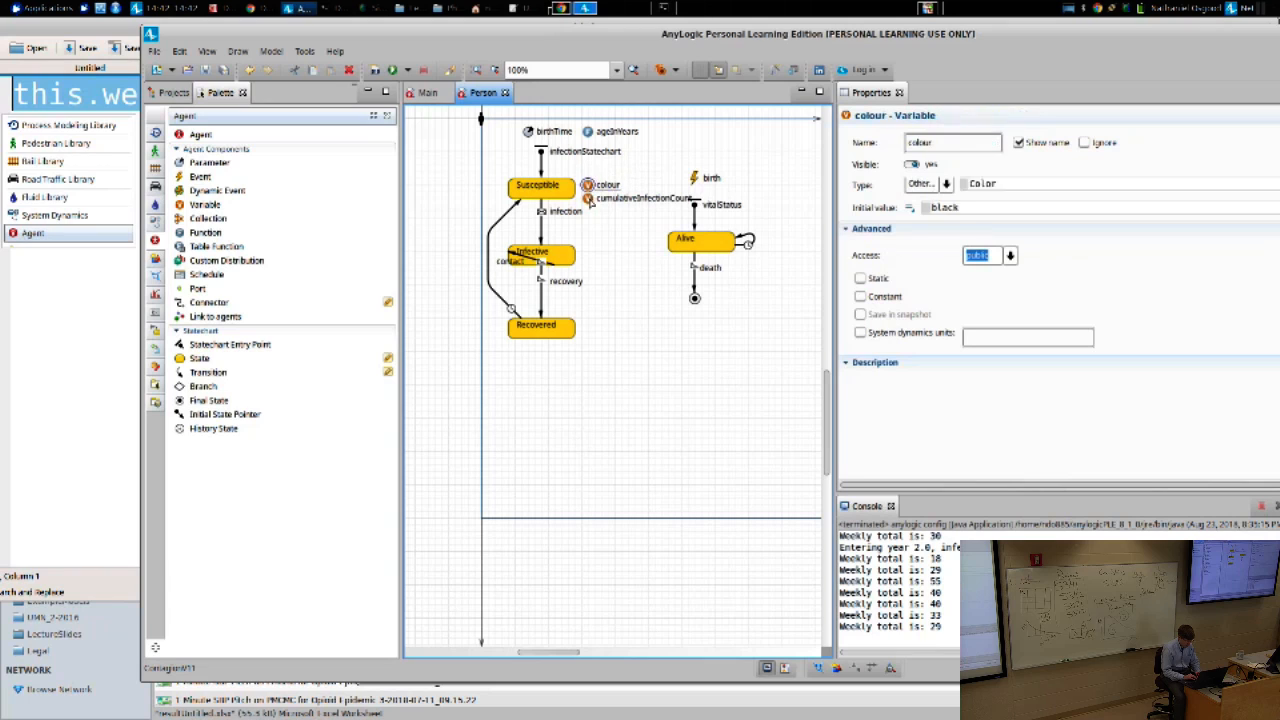
click(946, 184)
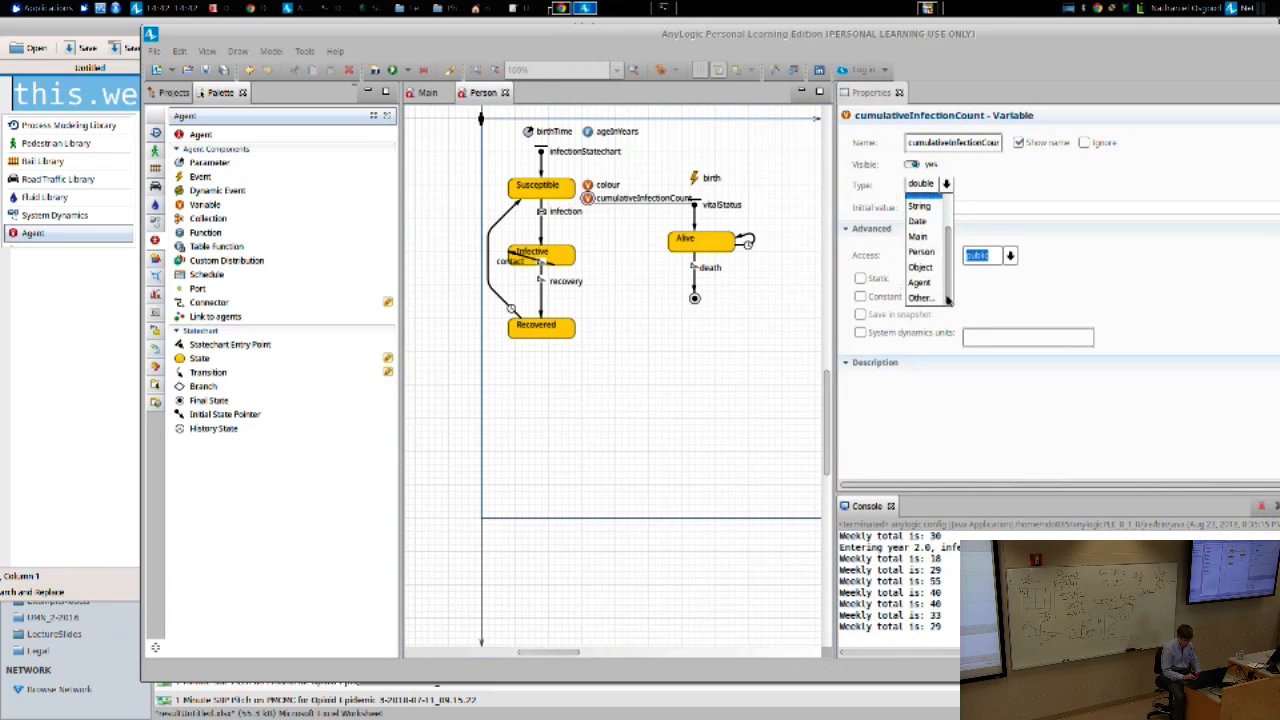
scroll(945, 212, up, 2)
click(936, 207)
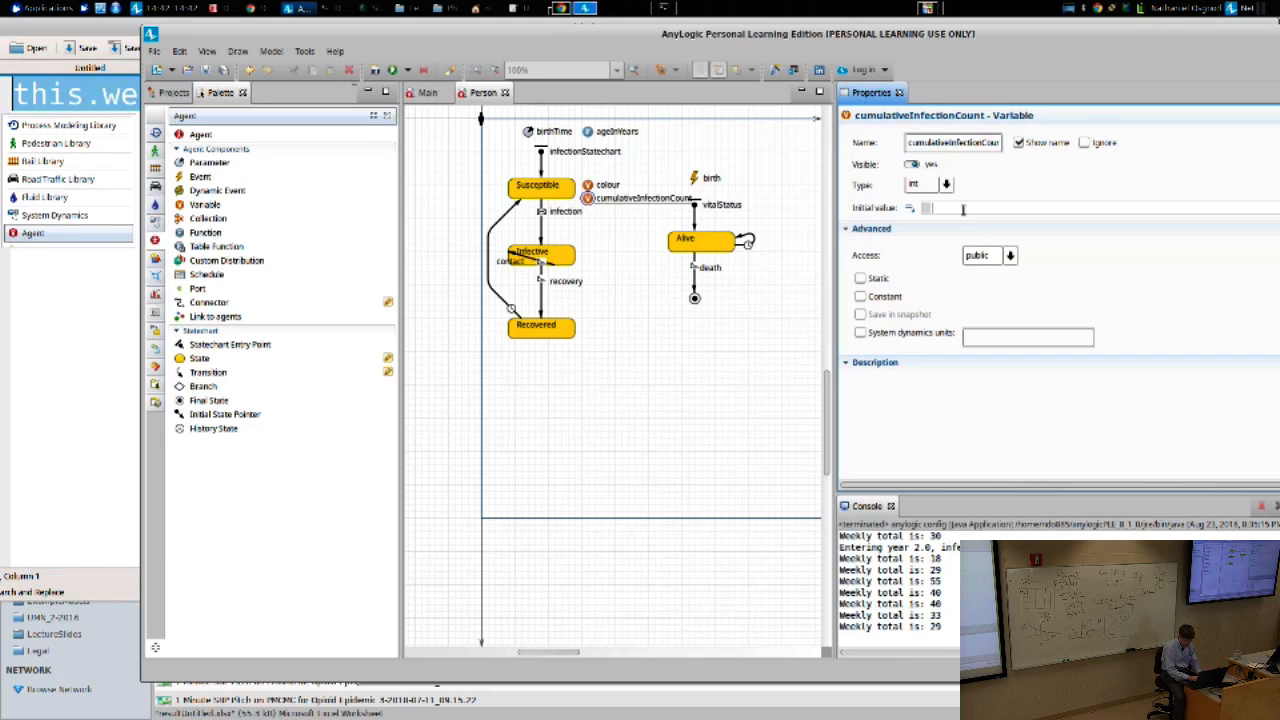
text(0)
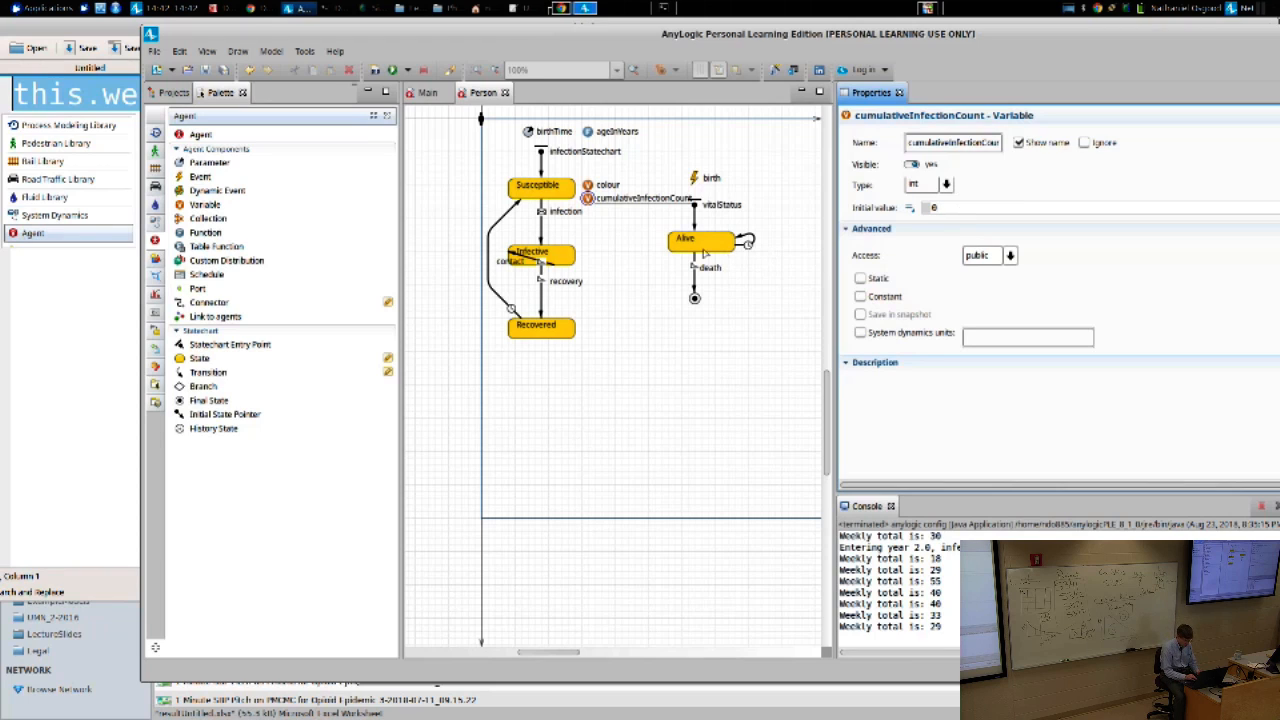
Step: Add the line this.cumulativeInfectionCount++; to the action of the infection transition, below the weekly incidence increment
click(548, 241)
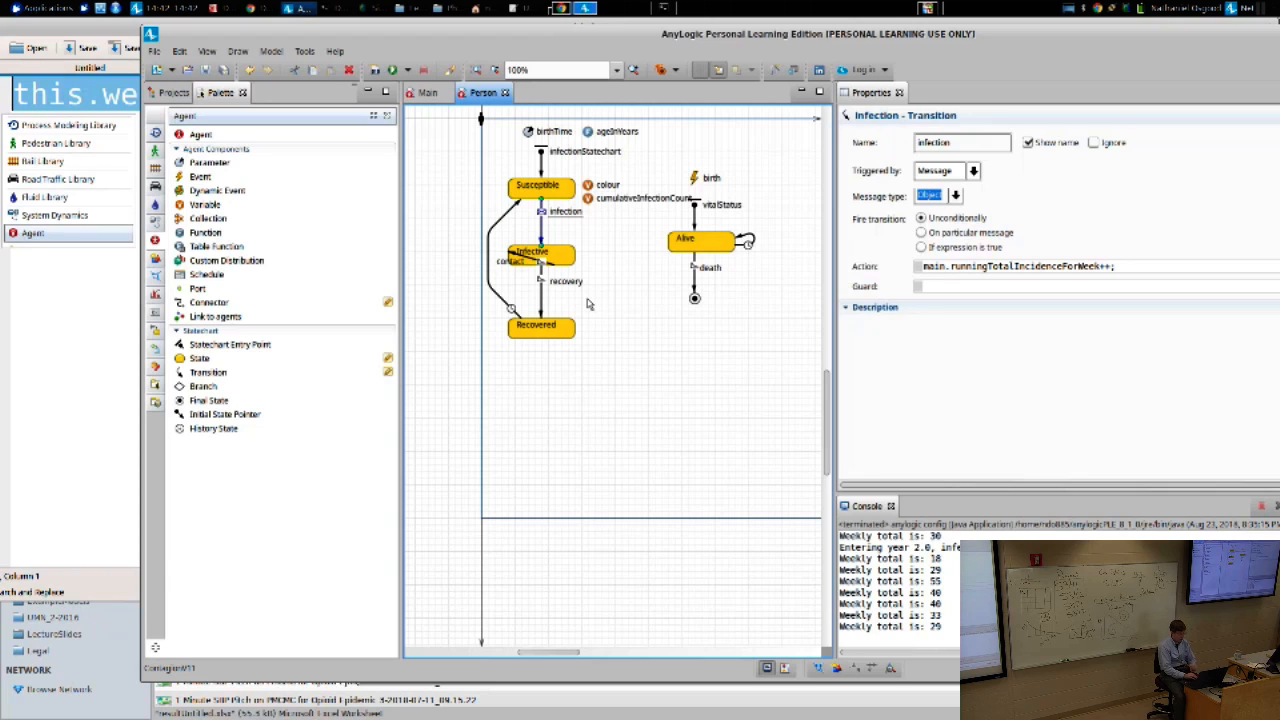
click(589, 198)
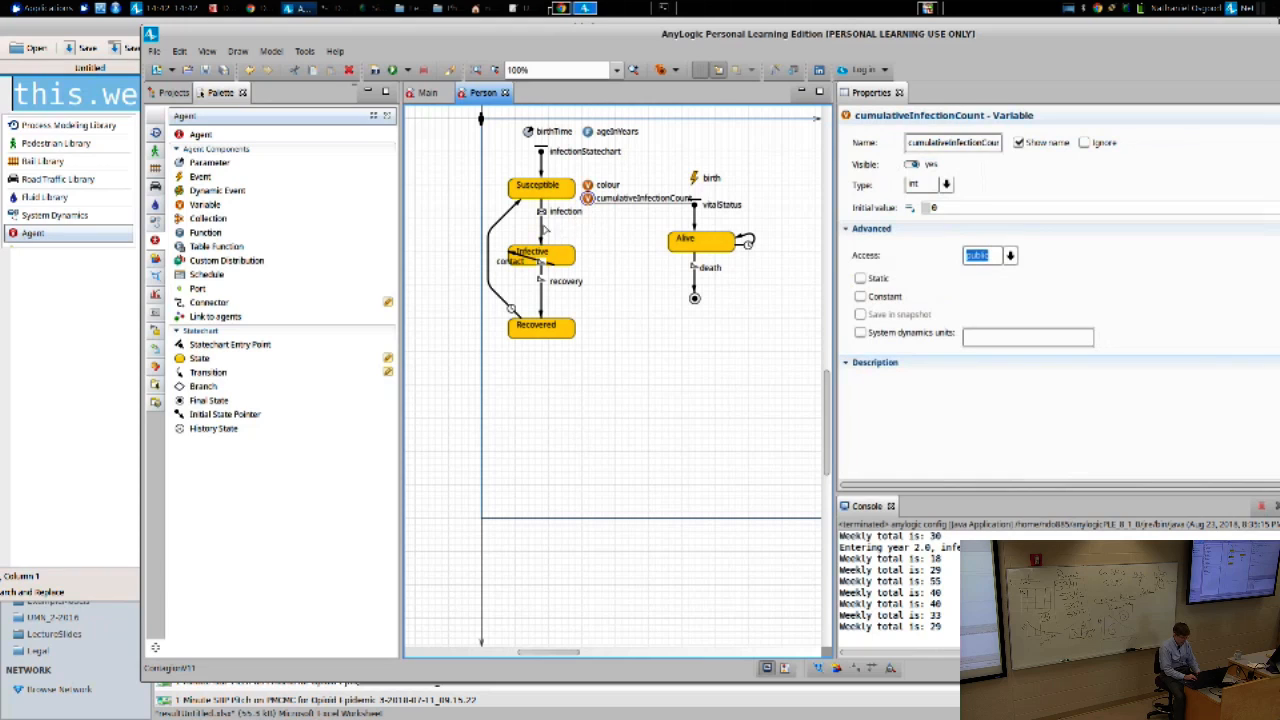
click(545, 228)
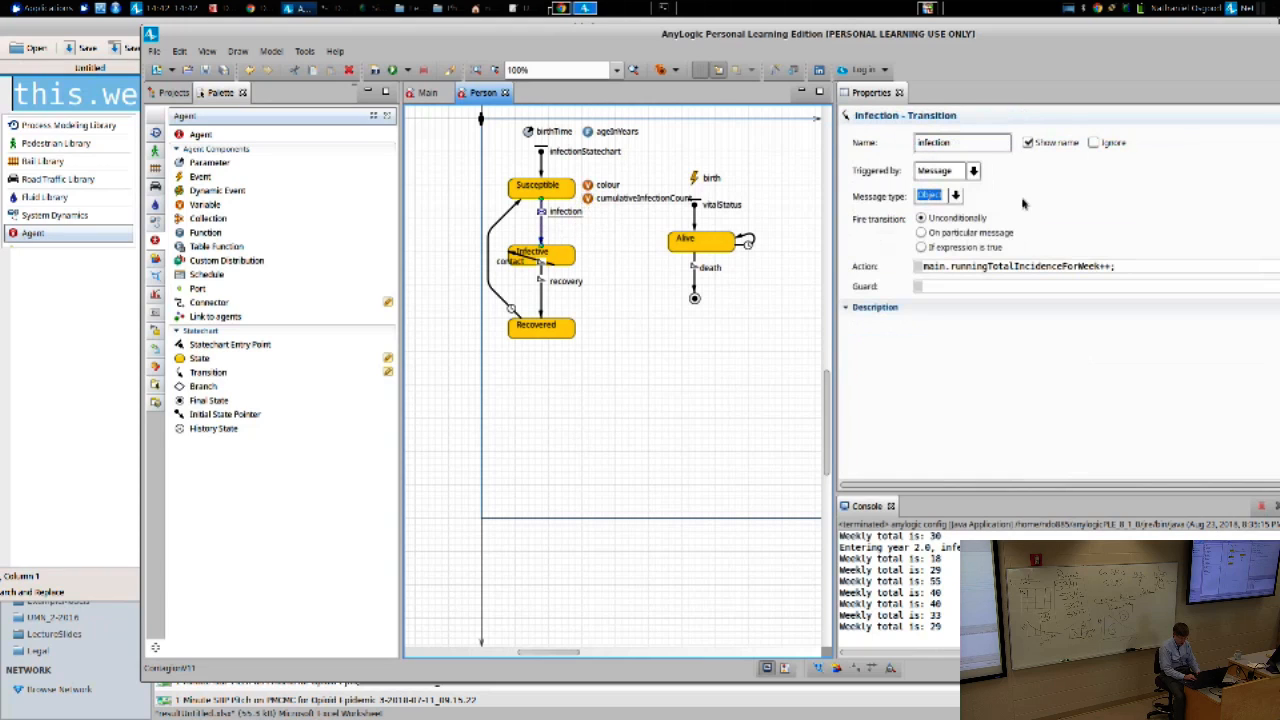
click(1149, 265)
key(Return)
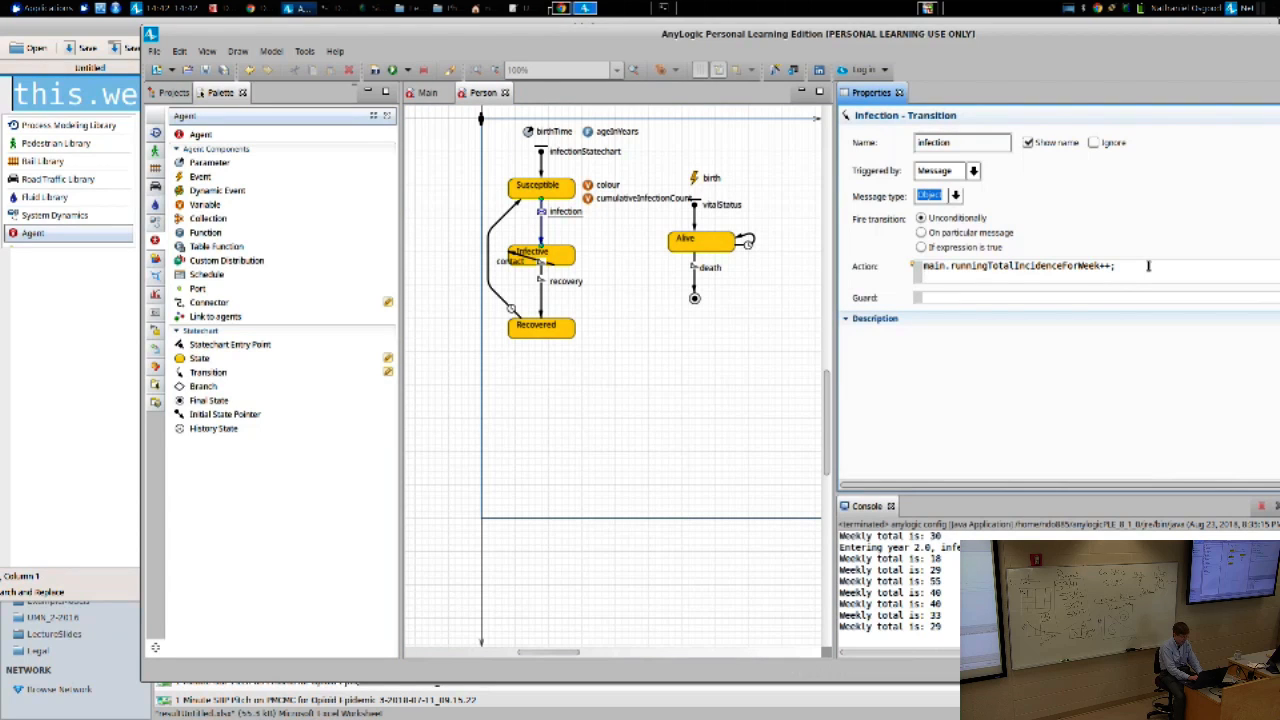
text(this.cumulativeInfectionCount++;)
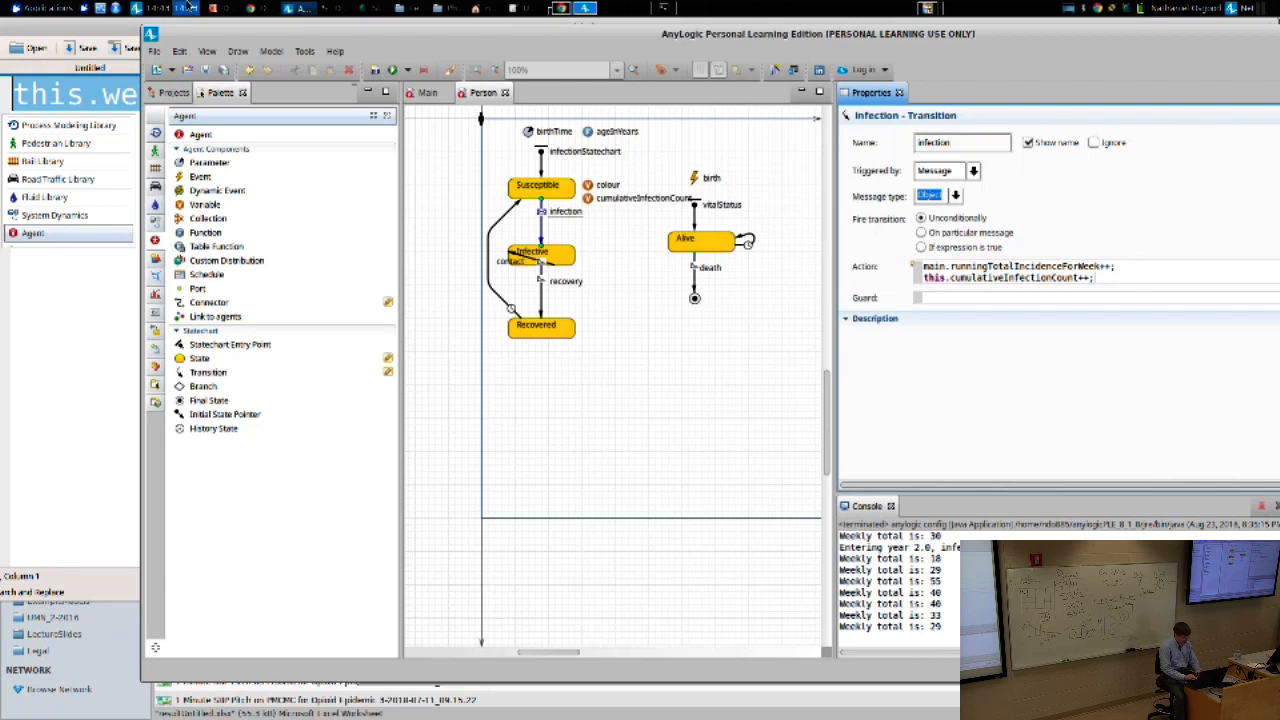
Step: Run the Baseline experiment, speed it up with virtual time, and pause the simulation
click(170, 93)
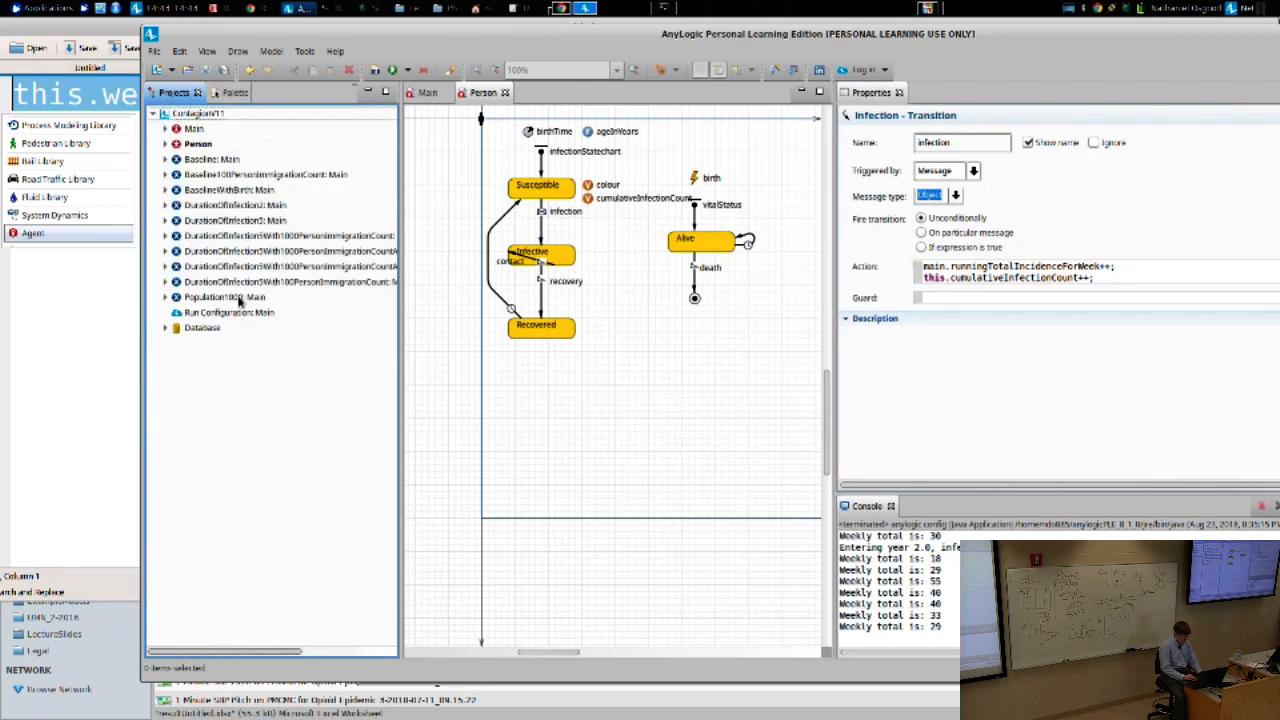
right_click(201, 162)
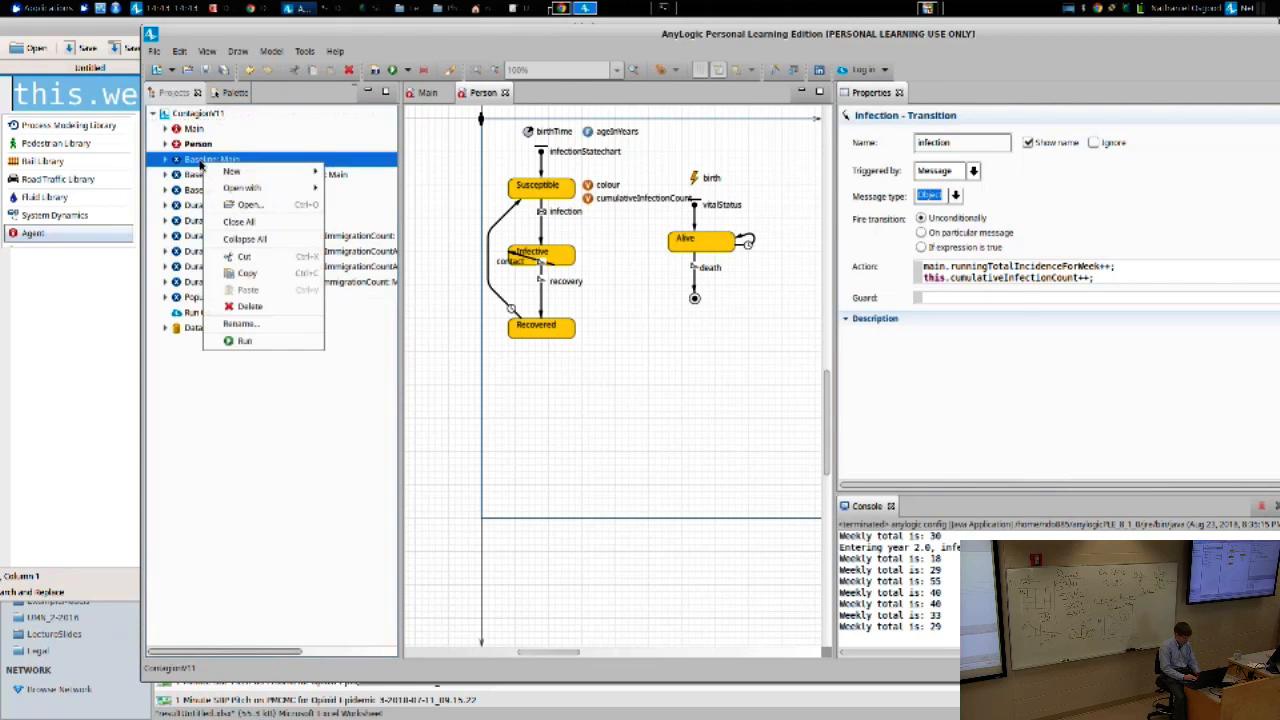
click(244, 343)
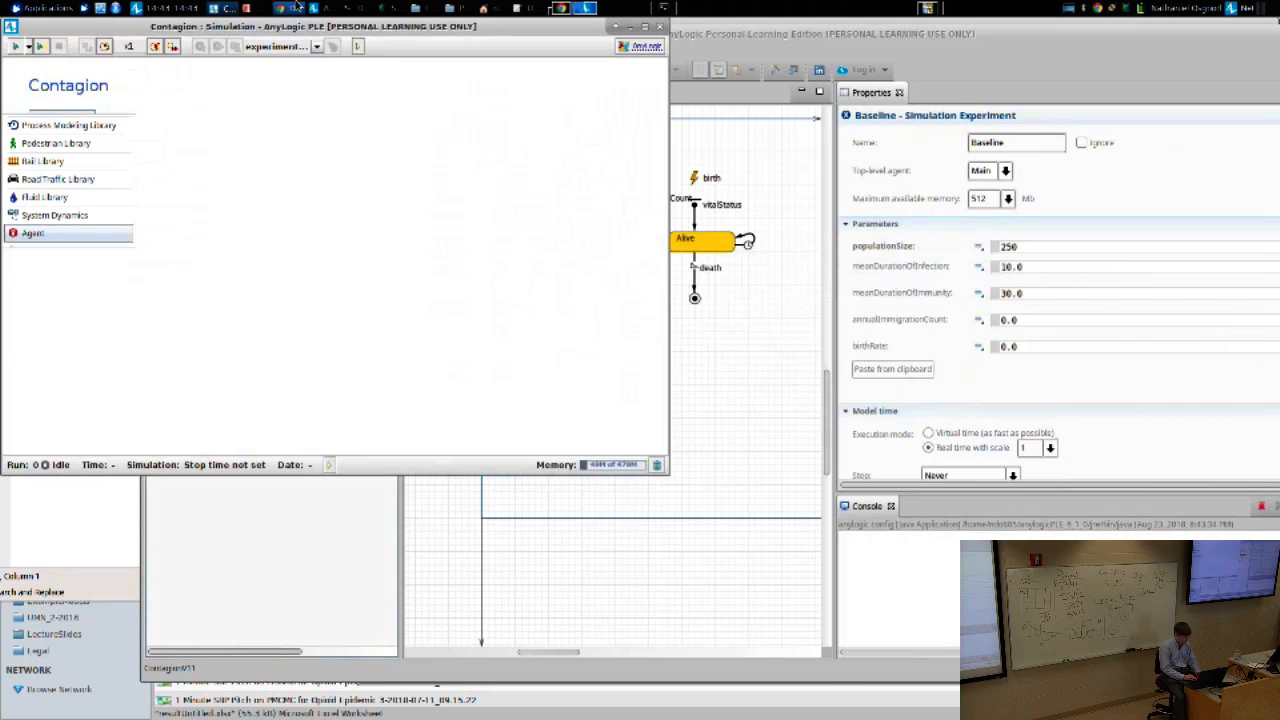
drag(292, 26, 677, 66)
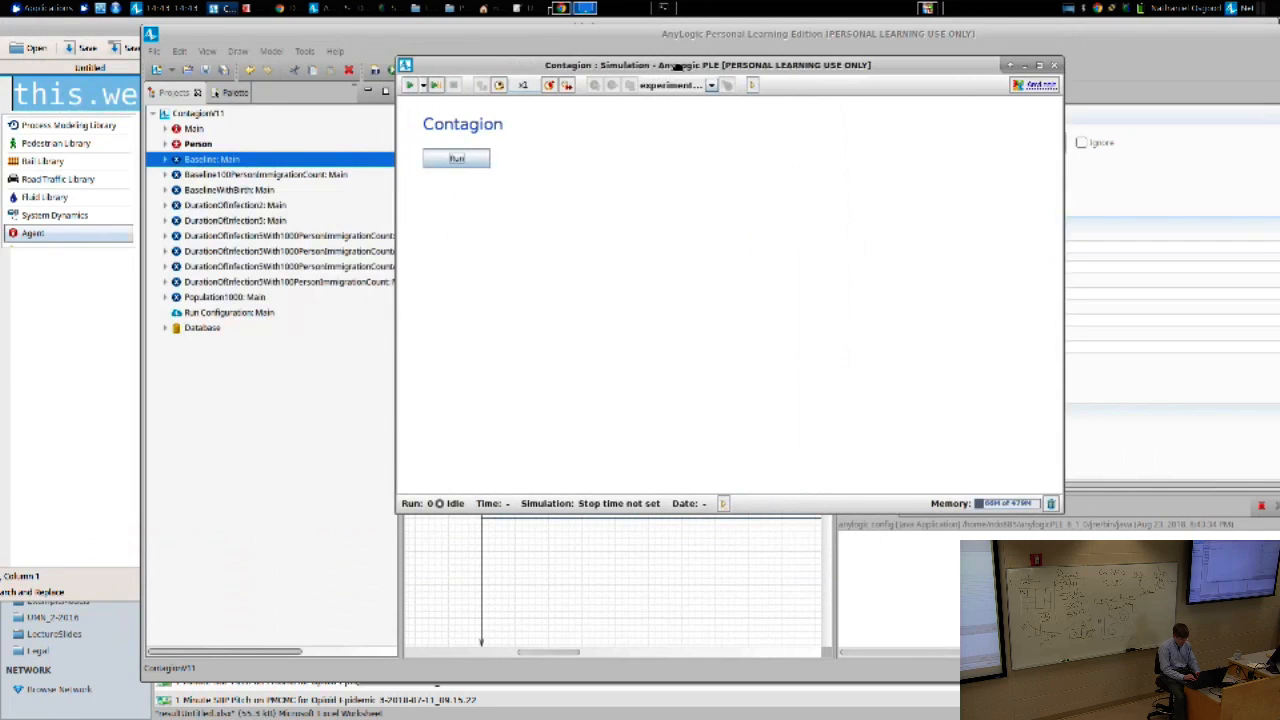
click(457, 158)
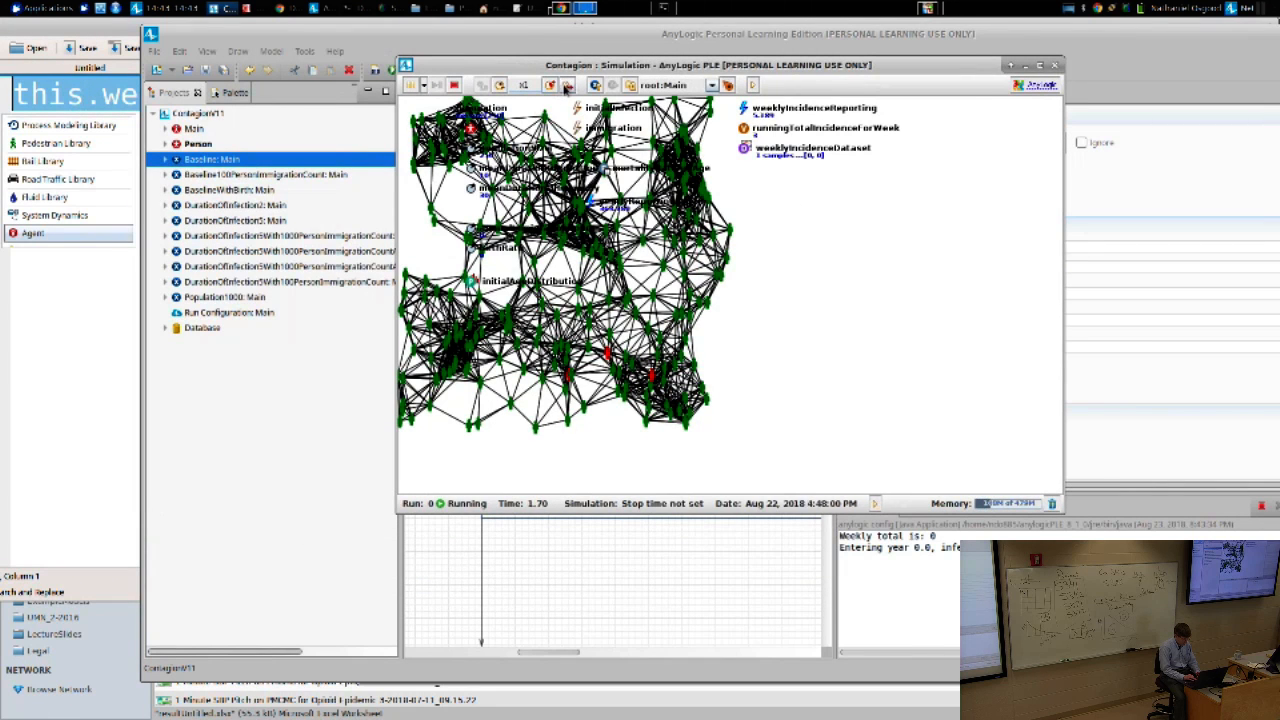
click(567, 85)
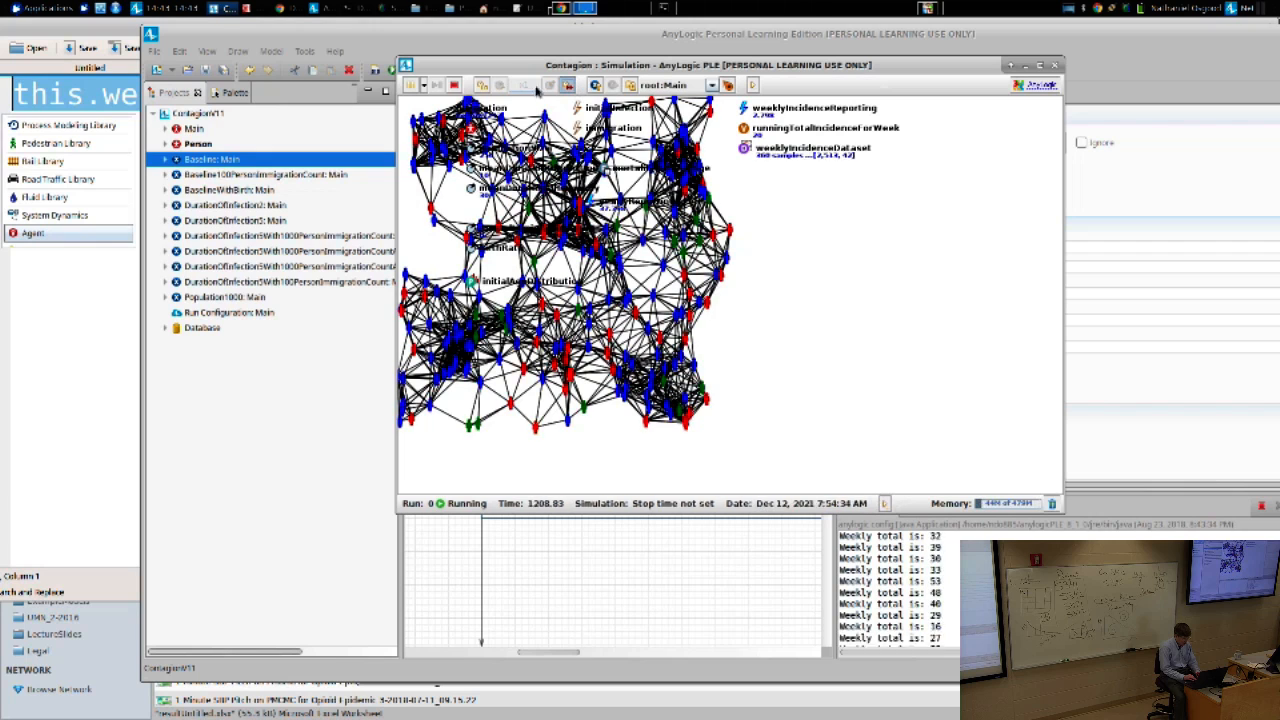
click(413, 87)
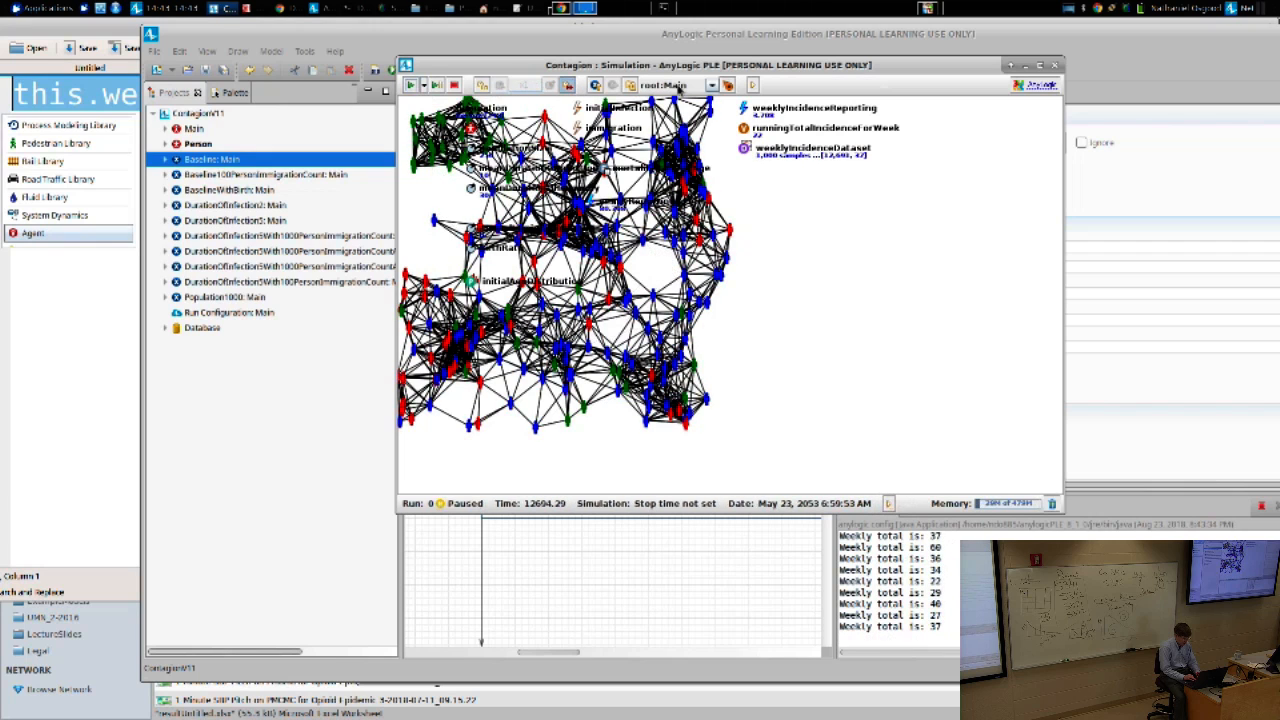
Step: Inspect cumulativeInfectionCount and the statecharts for individual Person agents population[0] through population[2]
click(711, 86)
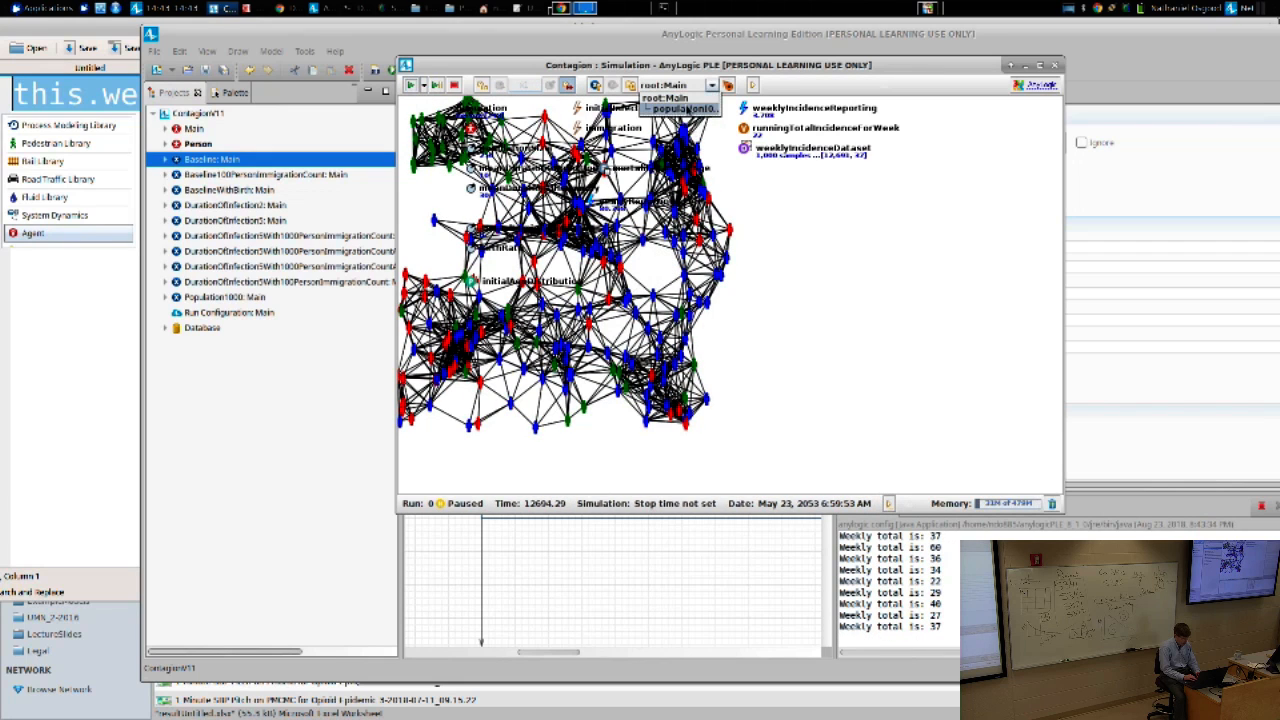
click(704, 130)
drag(777, 211, 820, 274)
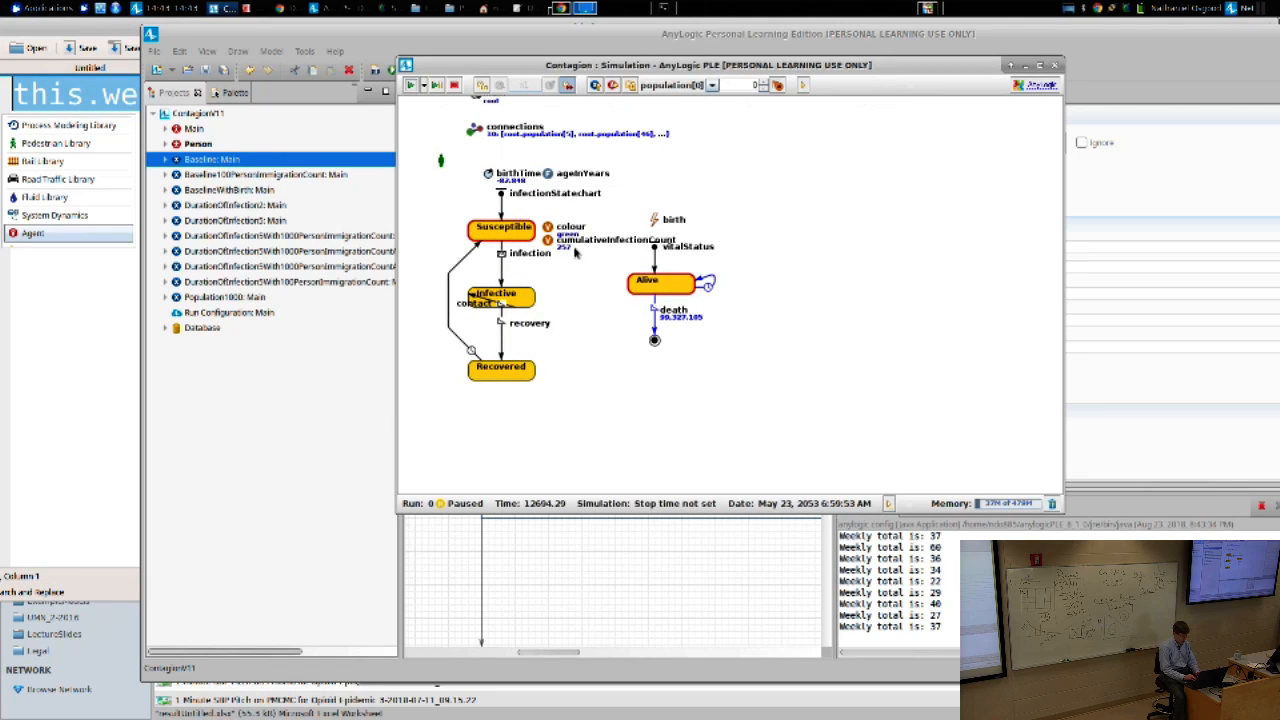
click(762, 86)
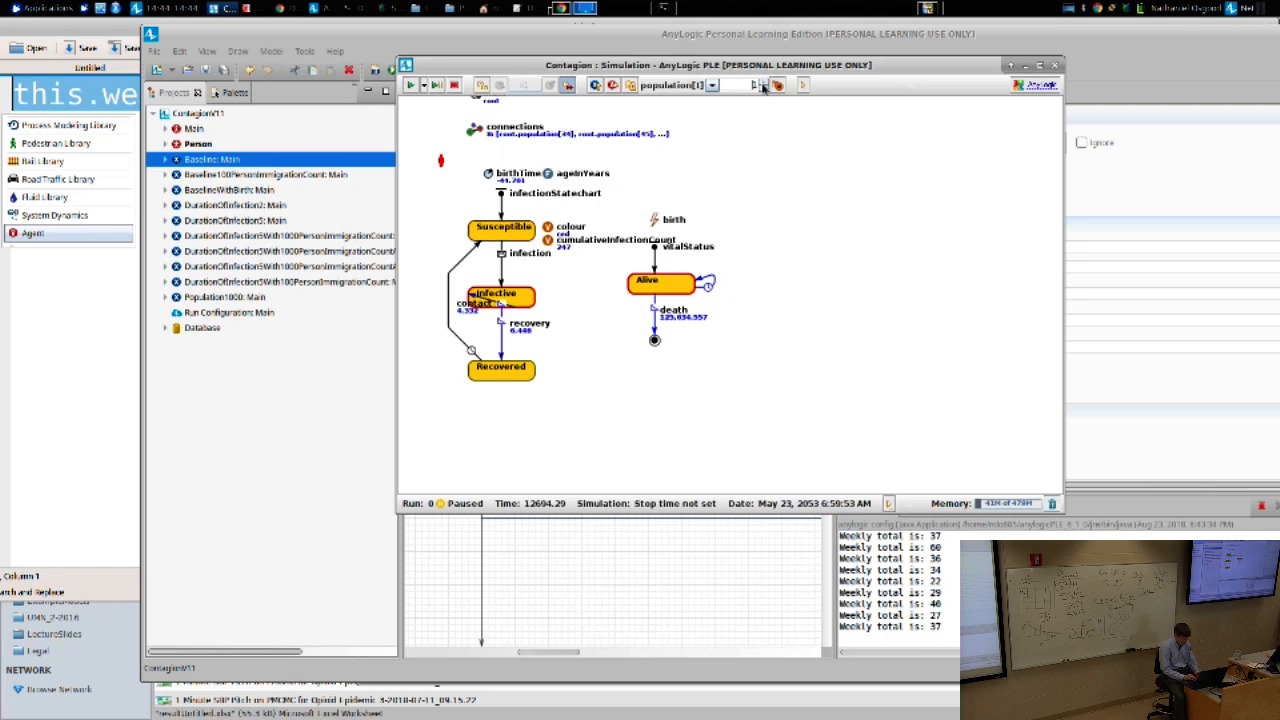
click(762, 86)
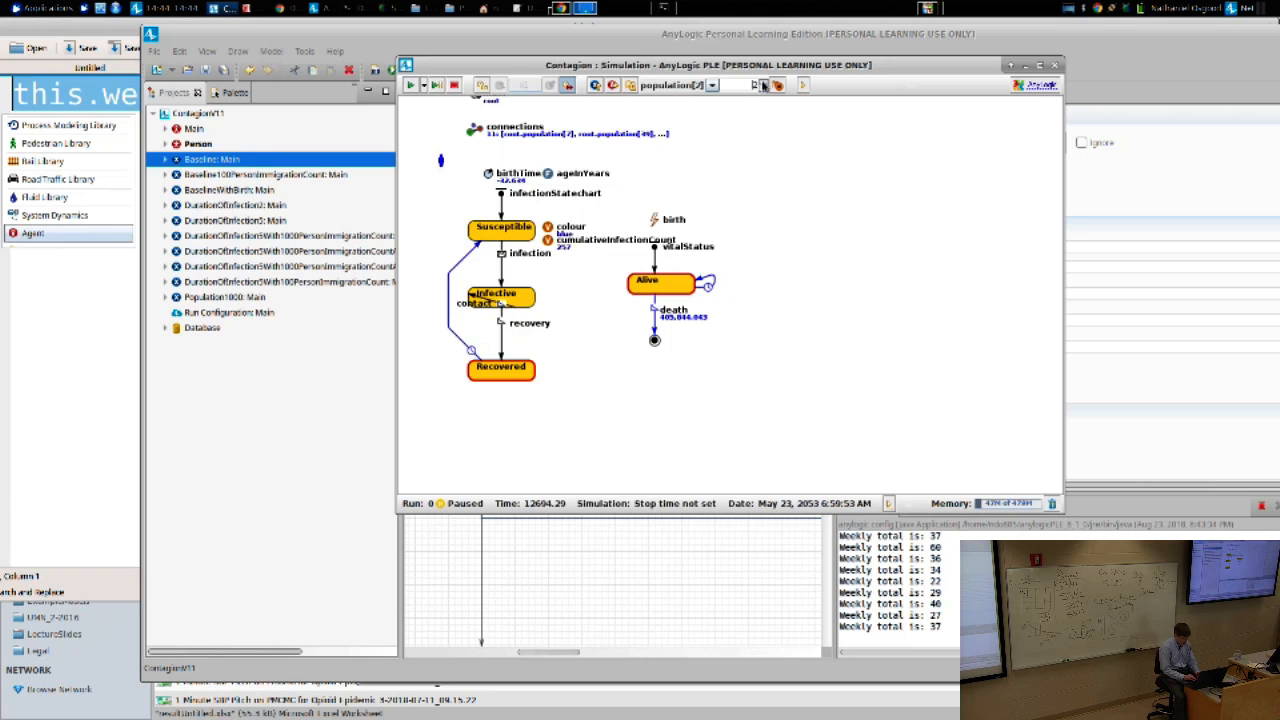
Step: Inspect cumulativeInfectionCount and the statecharts for the Person agents through population[7], and close the simulation window
click(762, 86)
click(762, 86)
click(762, 86)
click(762, 86)
click(762, 86)
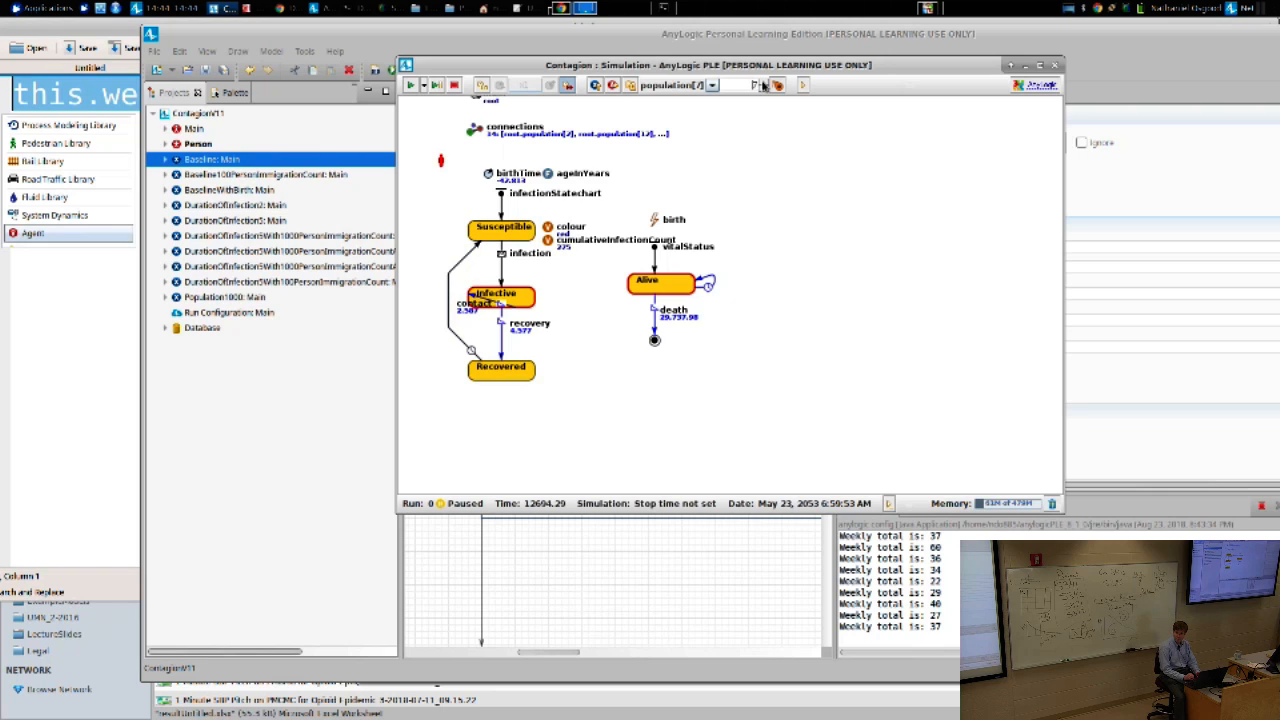
click(762, 86)
click(1054, 65)
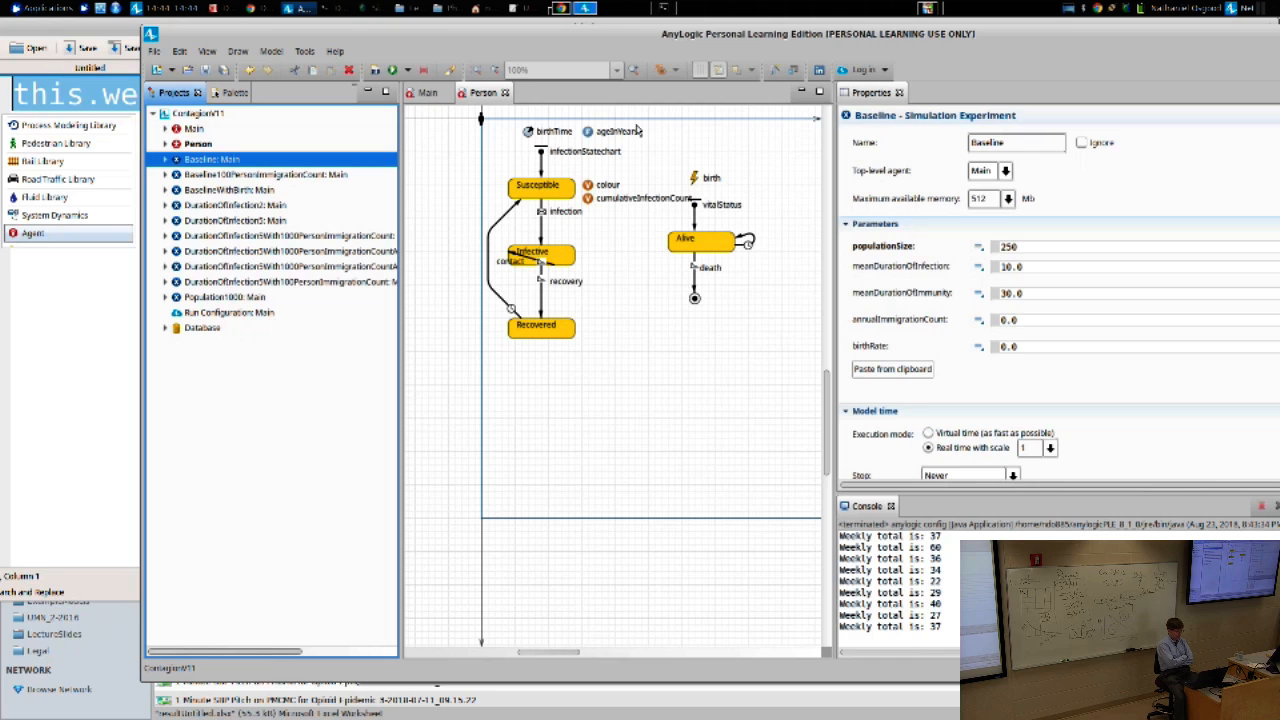
Step: Add a Histogram chart to Main above the Count infectious plot and enlarge it to about the plot's width
click(418, 94)
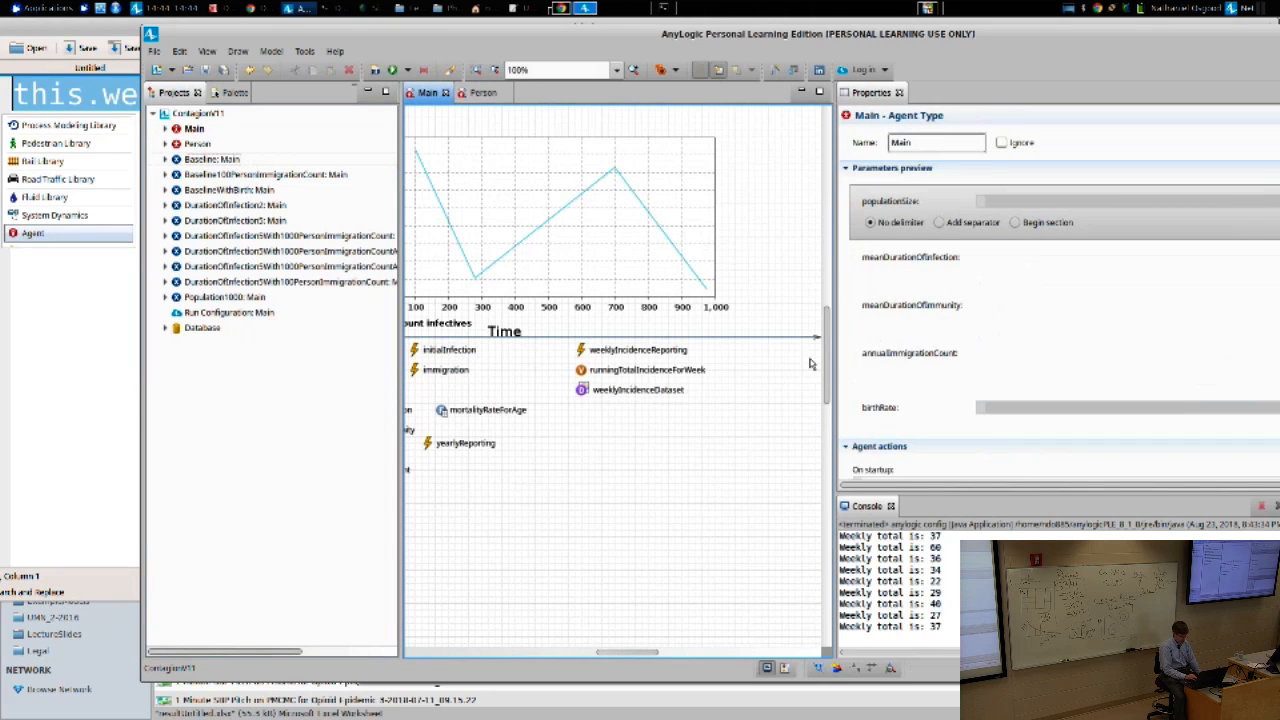
drag(825, 360, 823, 292)
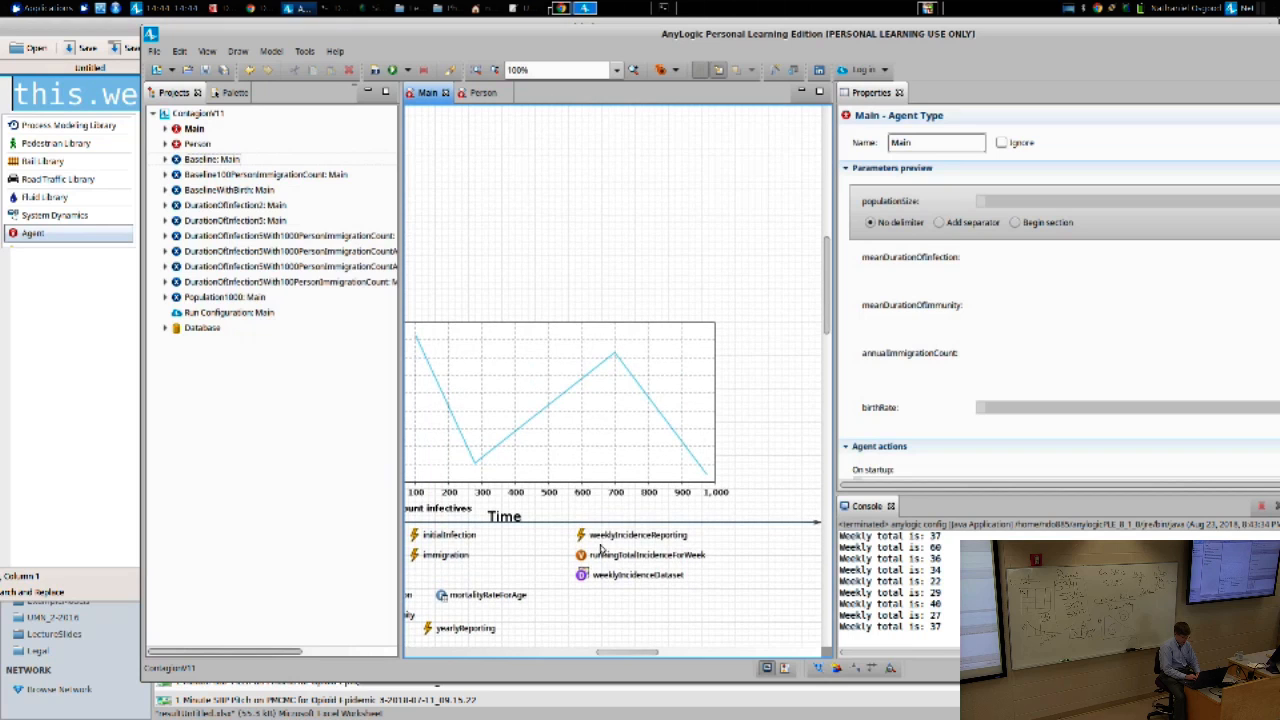
drag(628, 652, 604, 641)
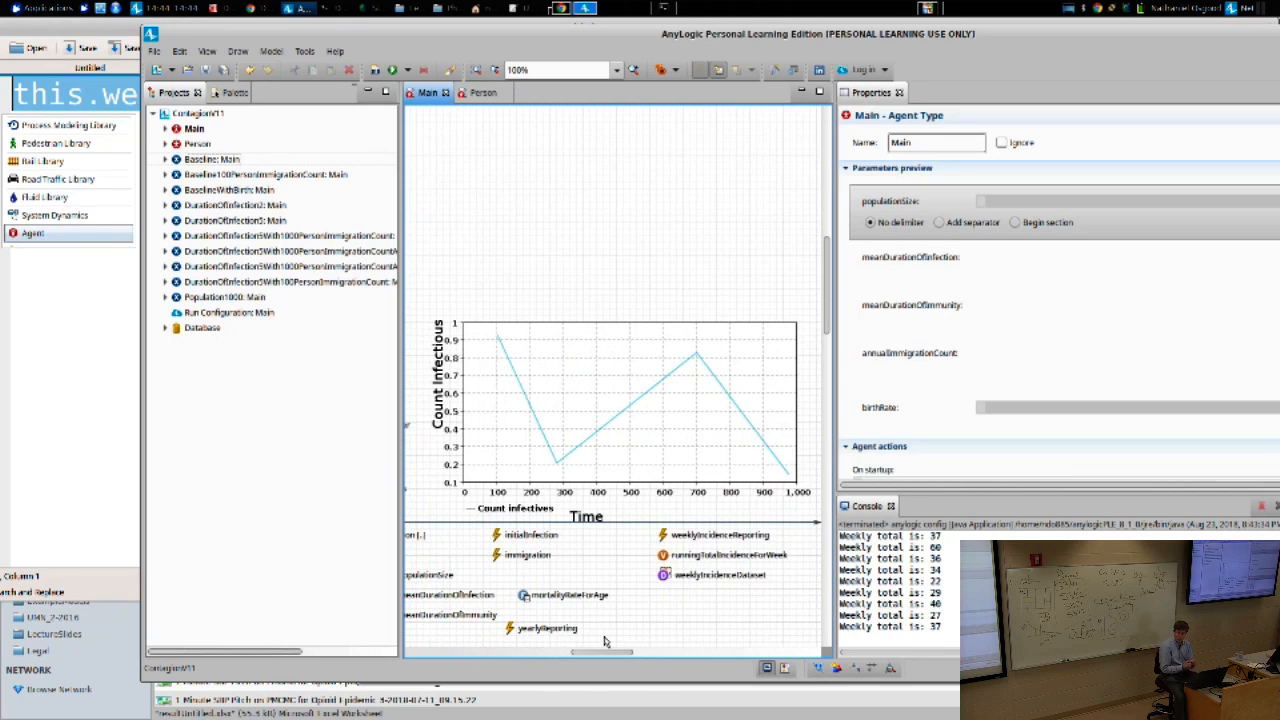
click(222, 93)
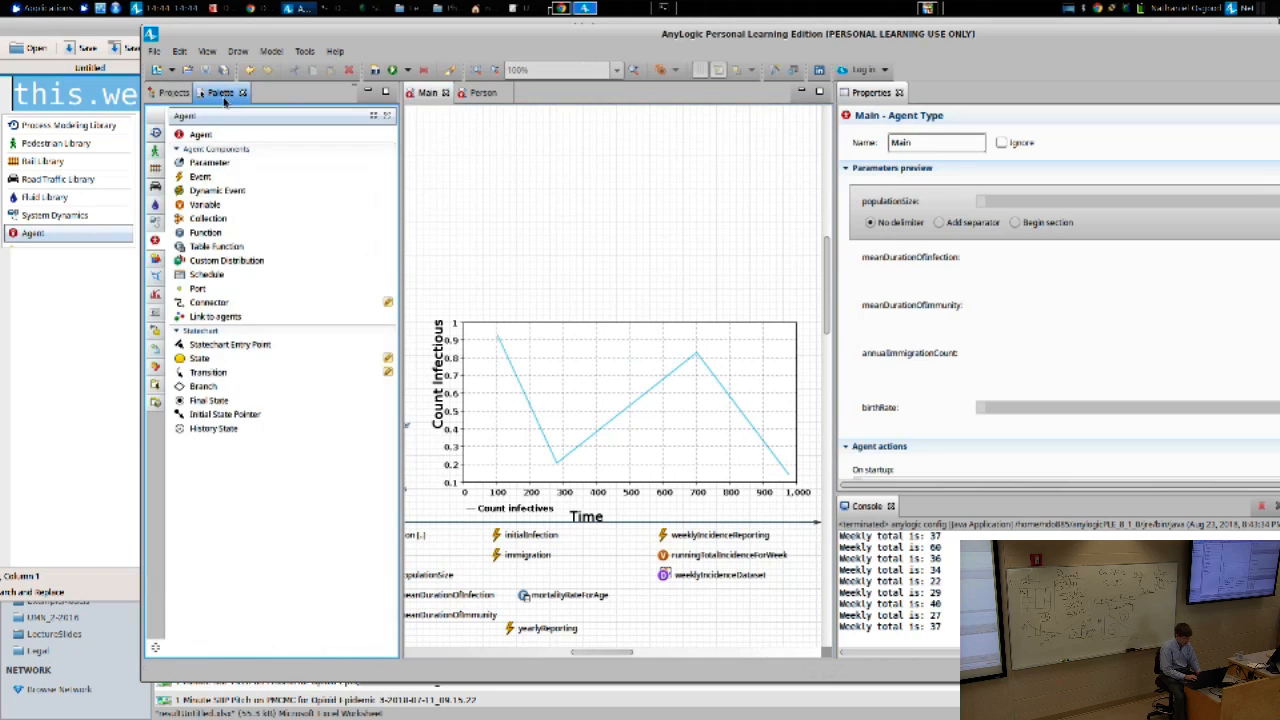
click(155, 275)
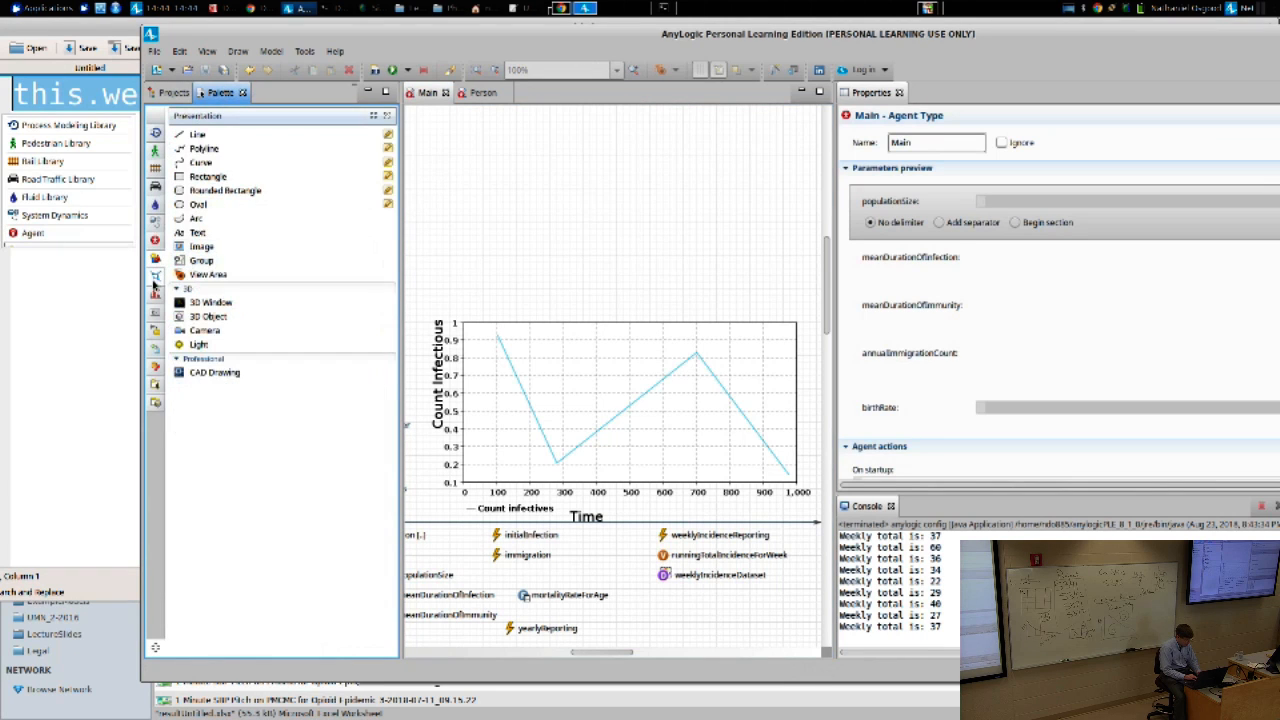
click(155, 290)
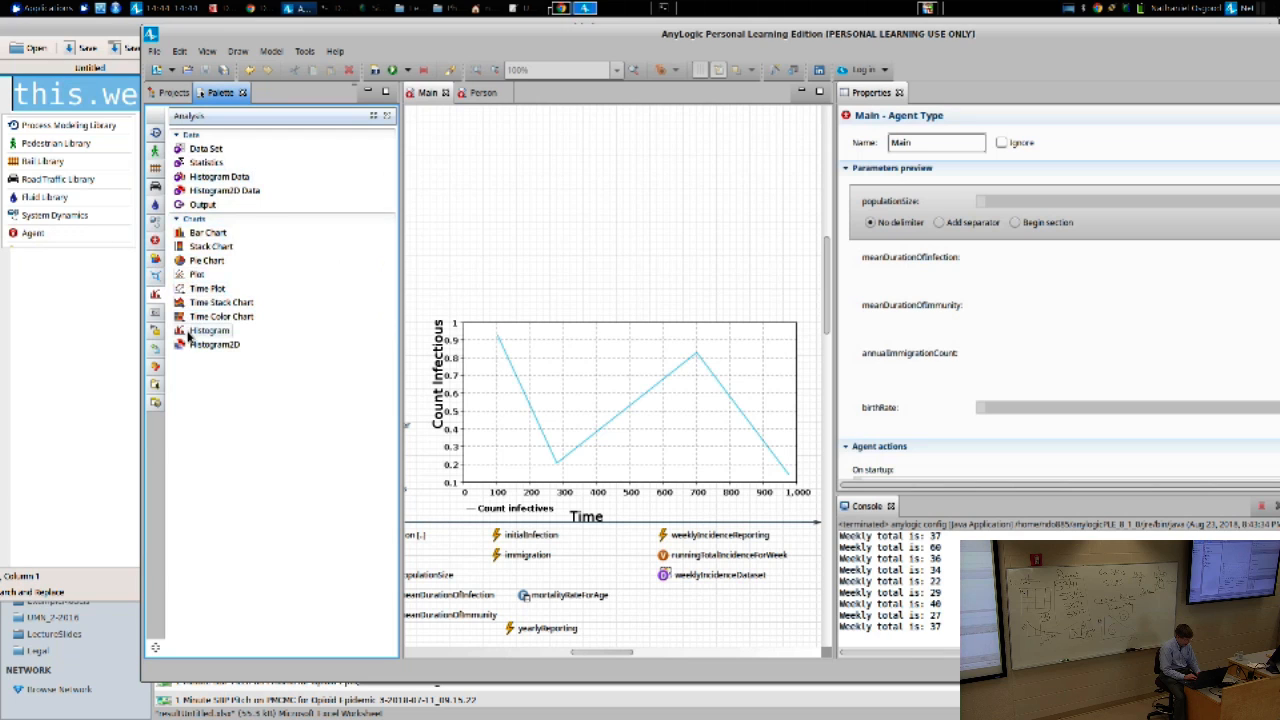
drag(187, 337, 460, 130)
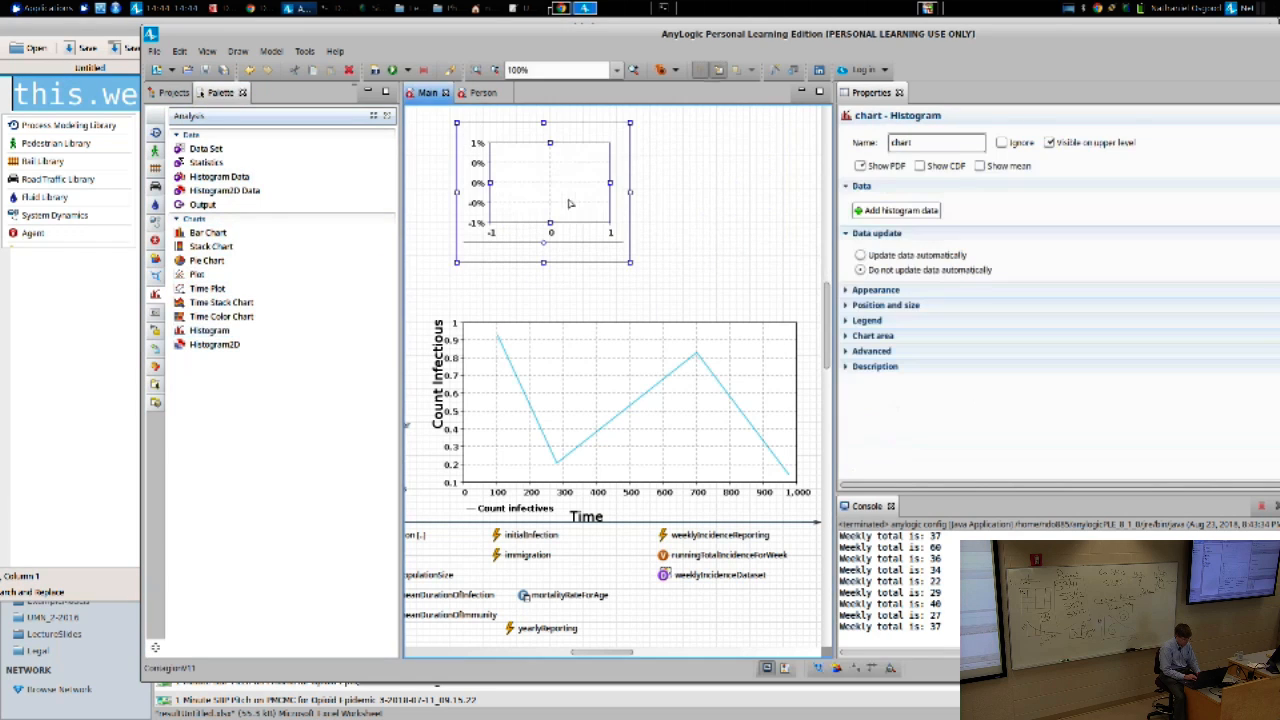
drag(629, 261, 810, 316)
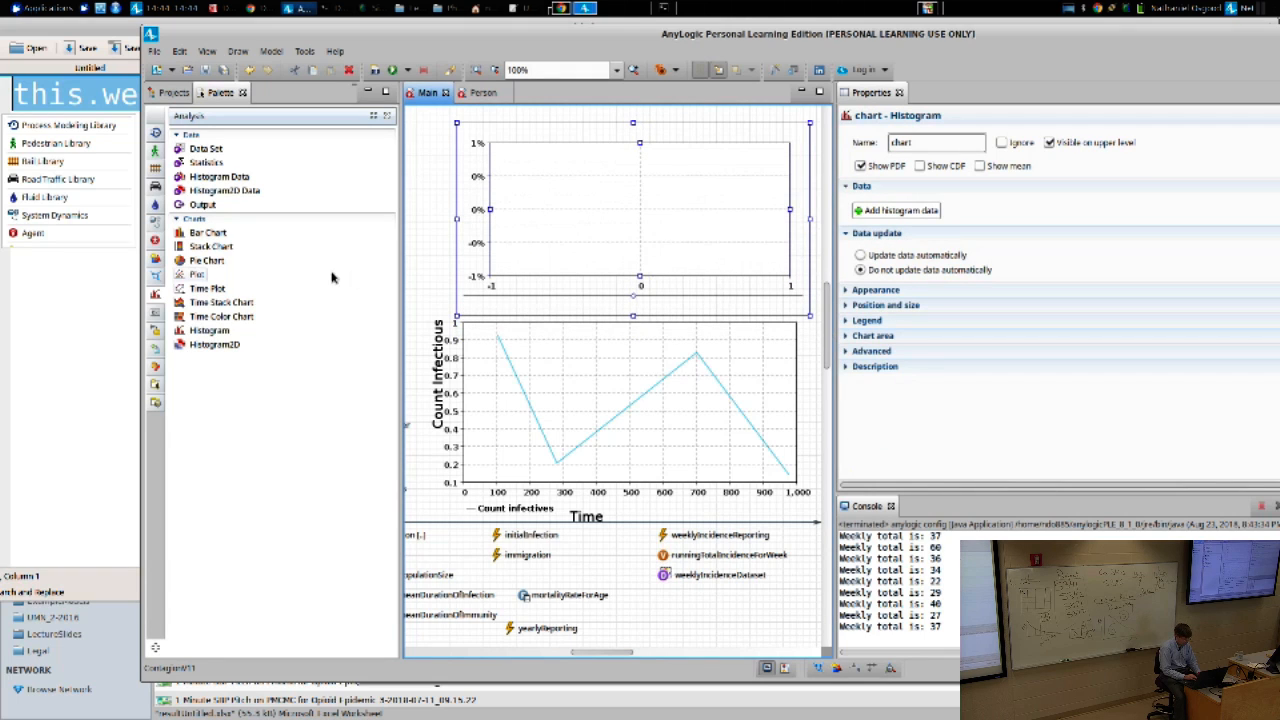
mouse_move(244, 328)
mouse_down()
mouse_move(257, 294)
mouse_move(423, 186)
mouse_move(348, 220)
mouse_move(257, 294)
mouse_move(228, 342)
mouse_up()
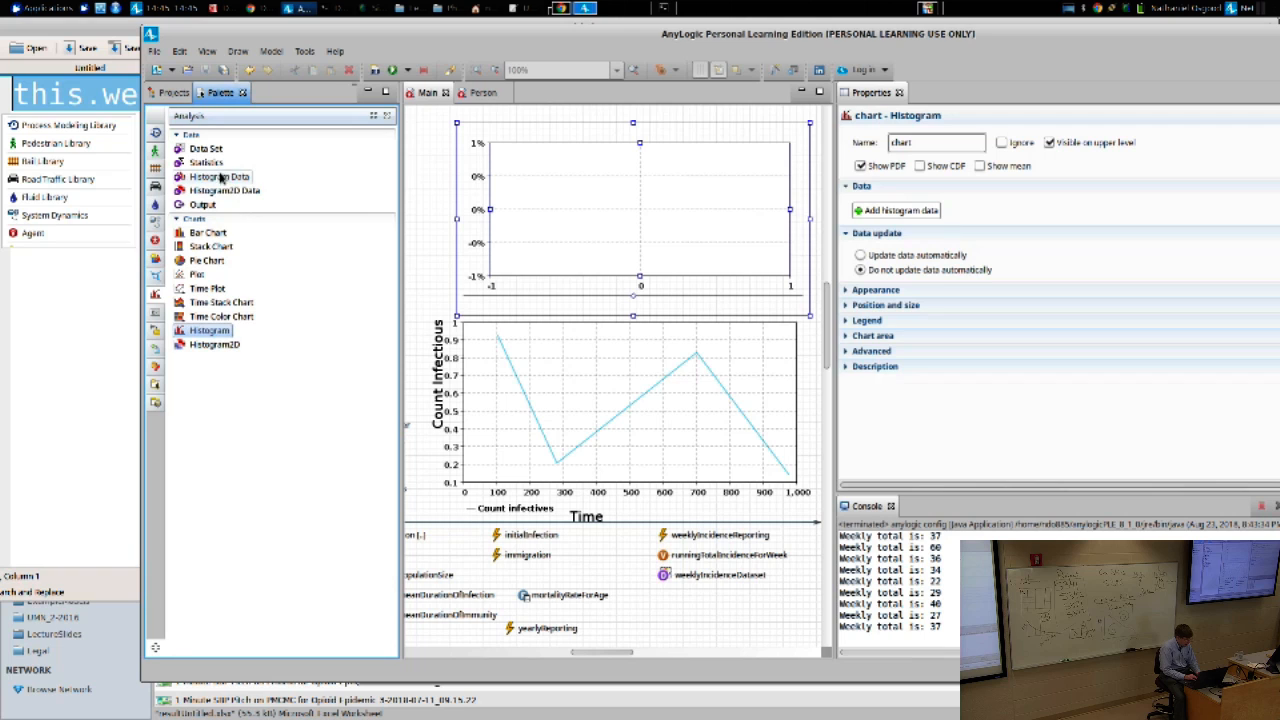
Step: Add a Histogram Data element to Main beside the histogram chart and name it cumulativeInfectionCount
drag(221, 177, 418, 170)
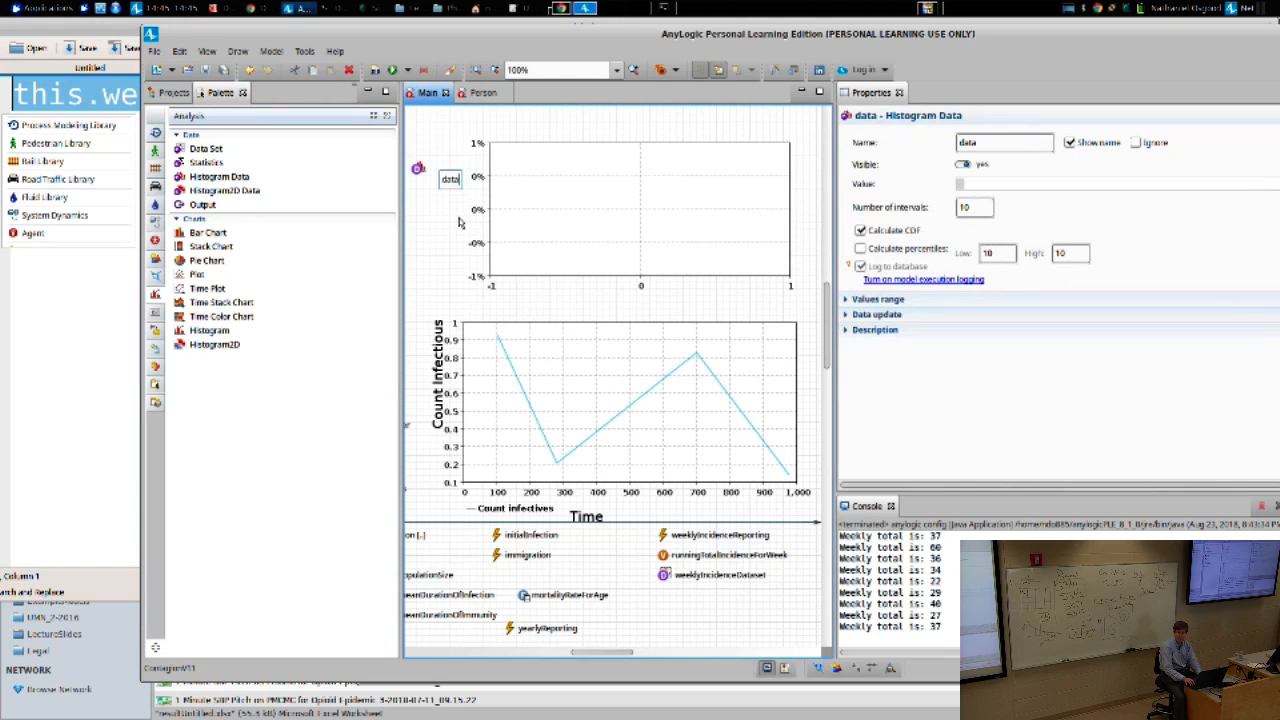
key(ctrl+a)
text(cumulative)
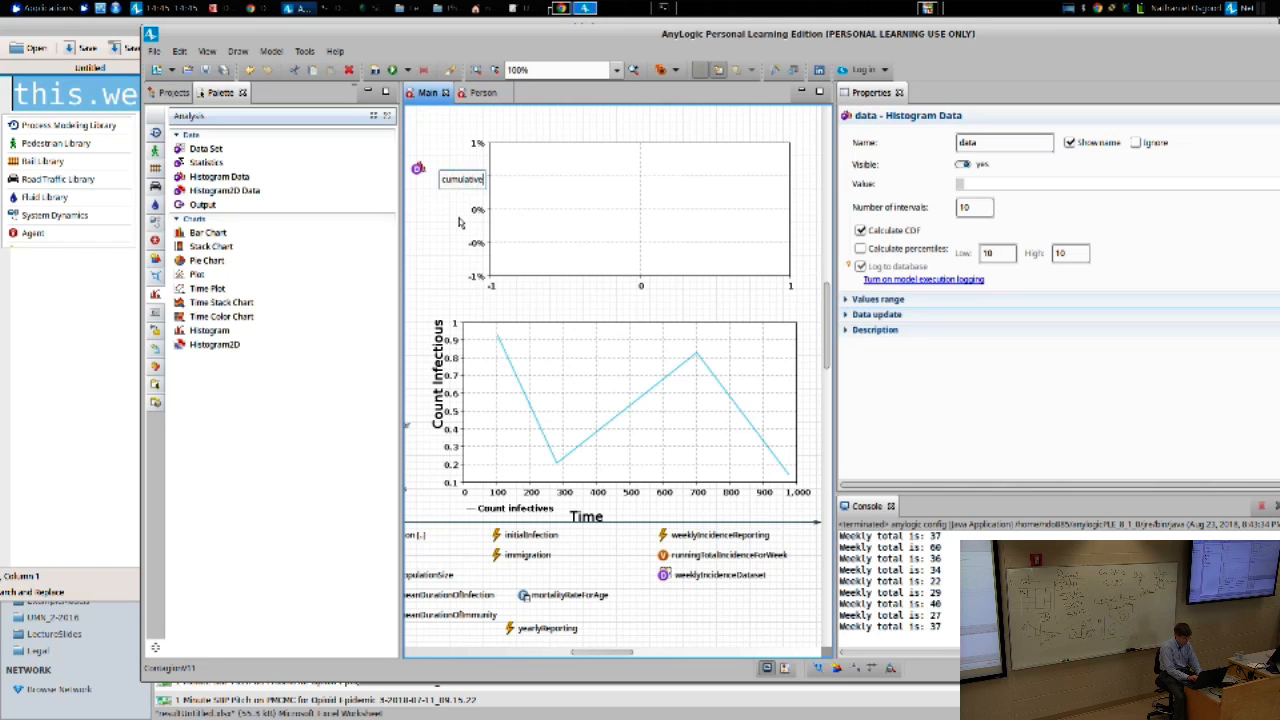
text(InfectionCount)
key(Return)
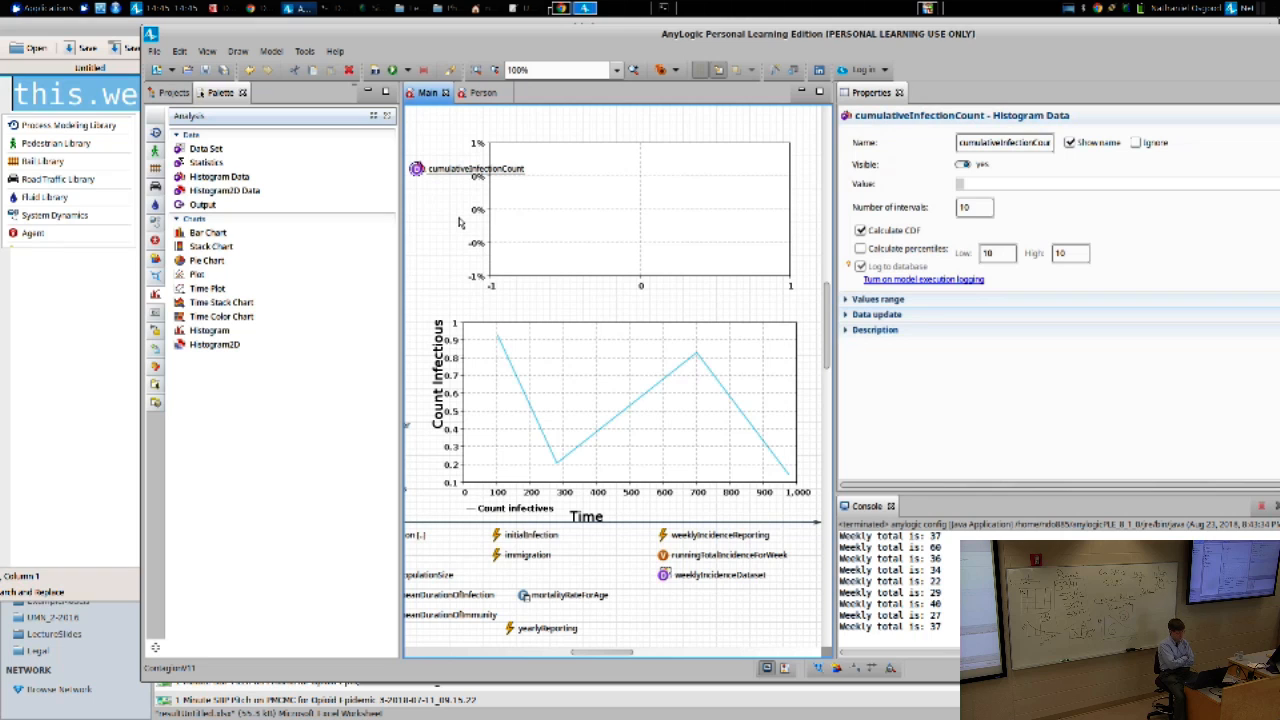
Step: Rename the Histogram Data element cumulativeInfectionCountHistogramData and move it below the histogram chart
click(1038, 142)
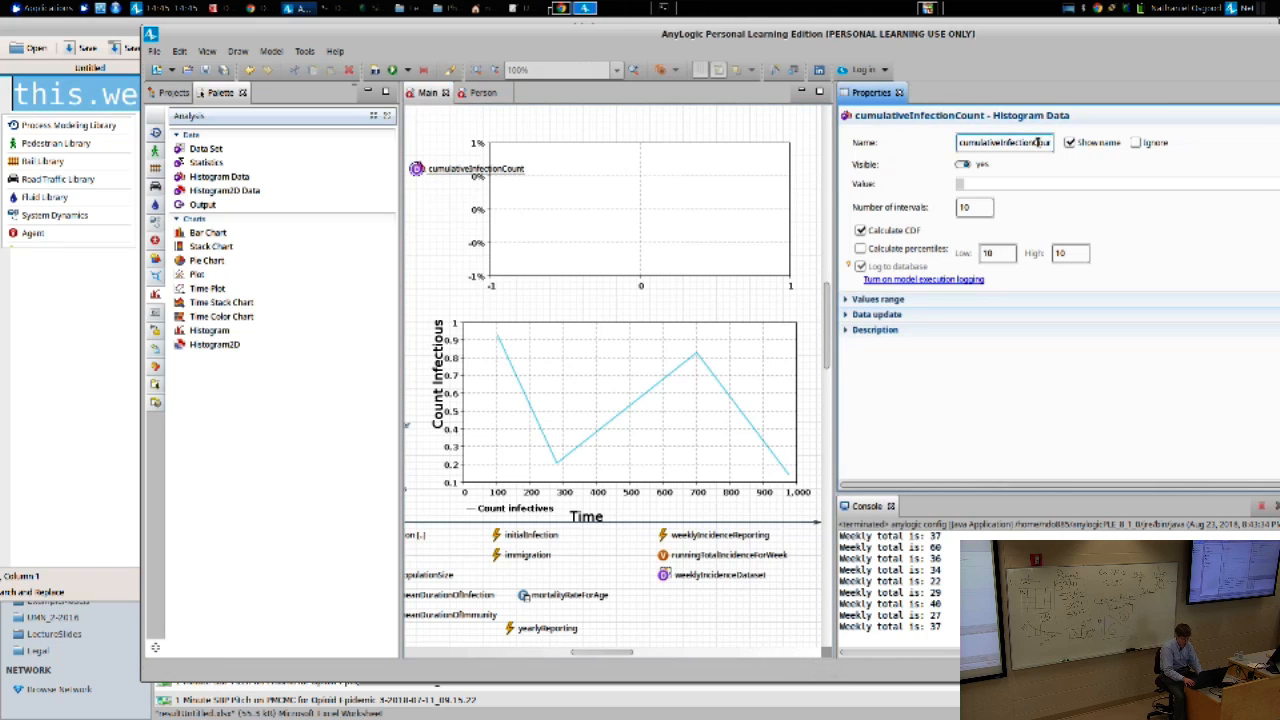
key(End)
text(Histr)
text(gramData)
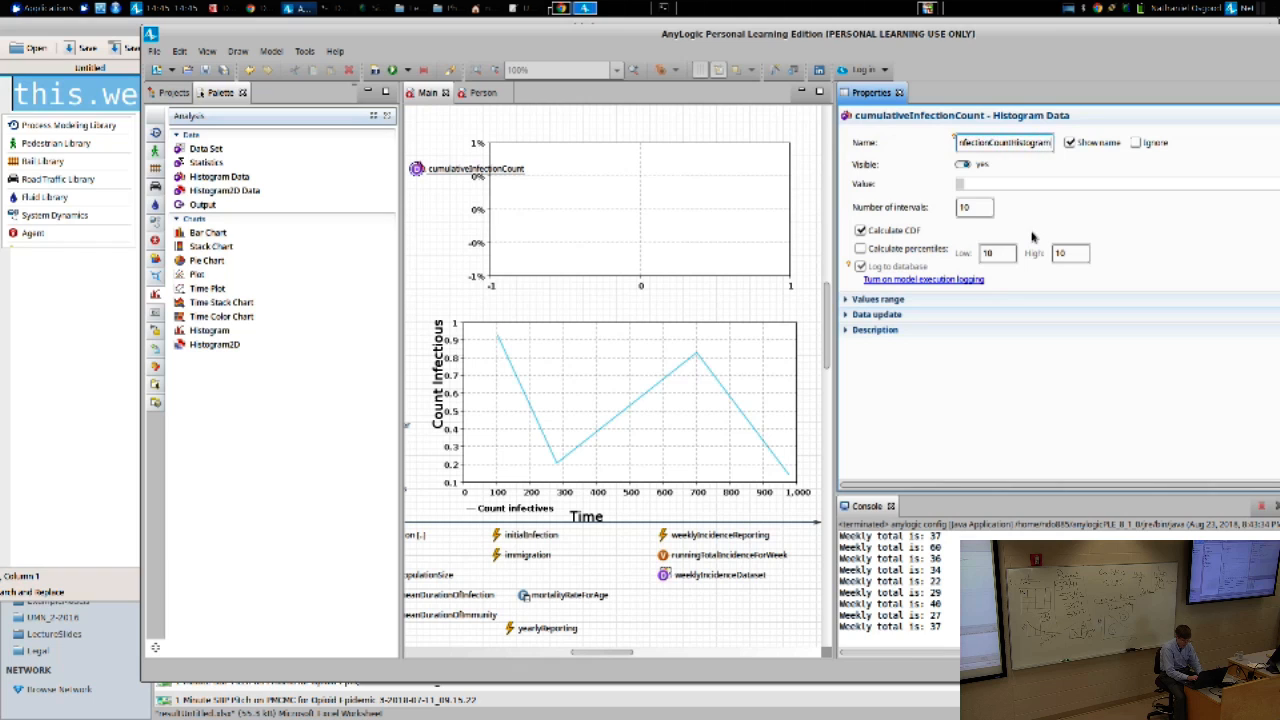
key(Return)
key(shift+Home)
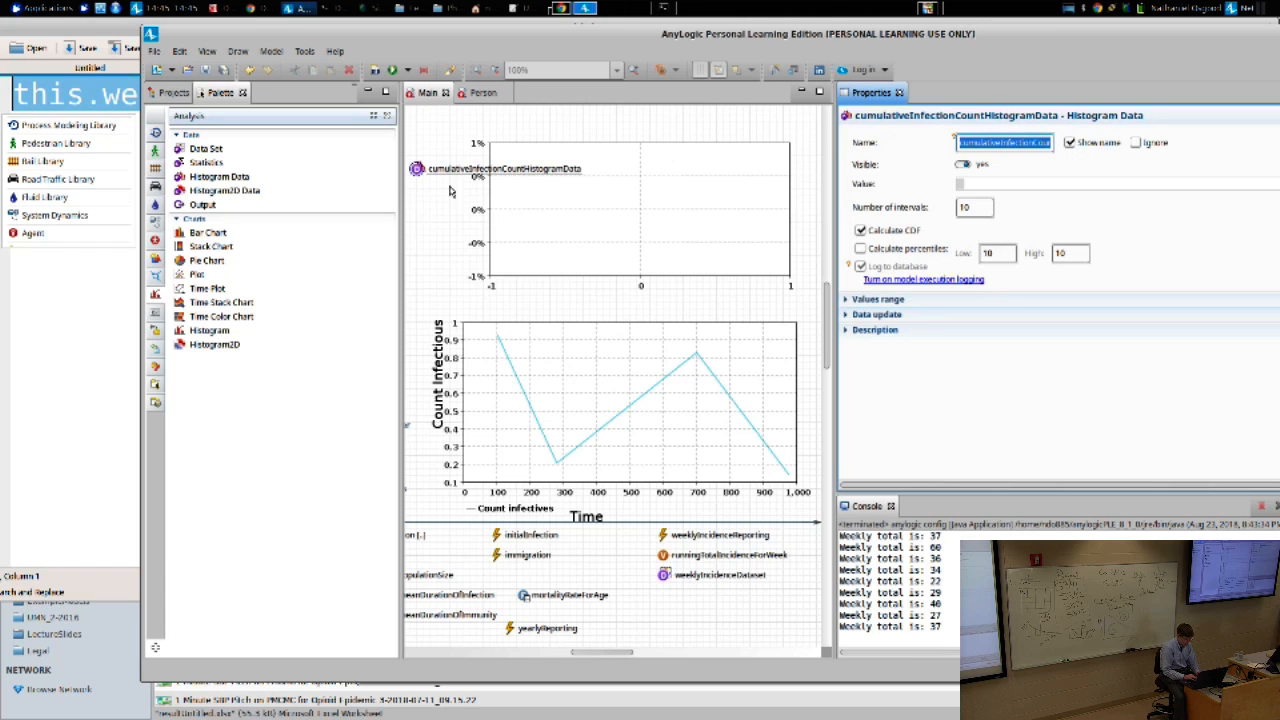
drag(418, 170, 412, 297)
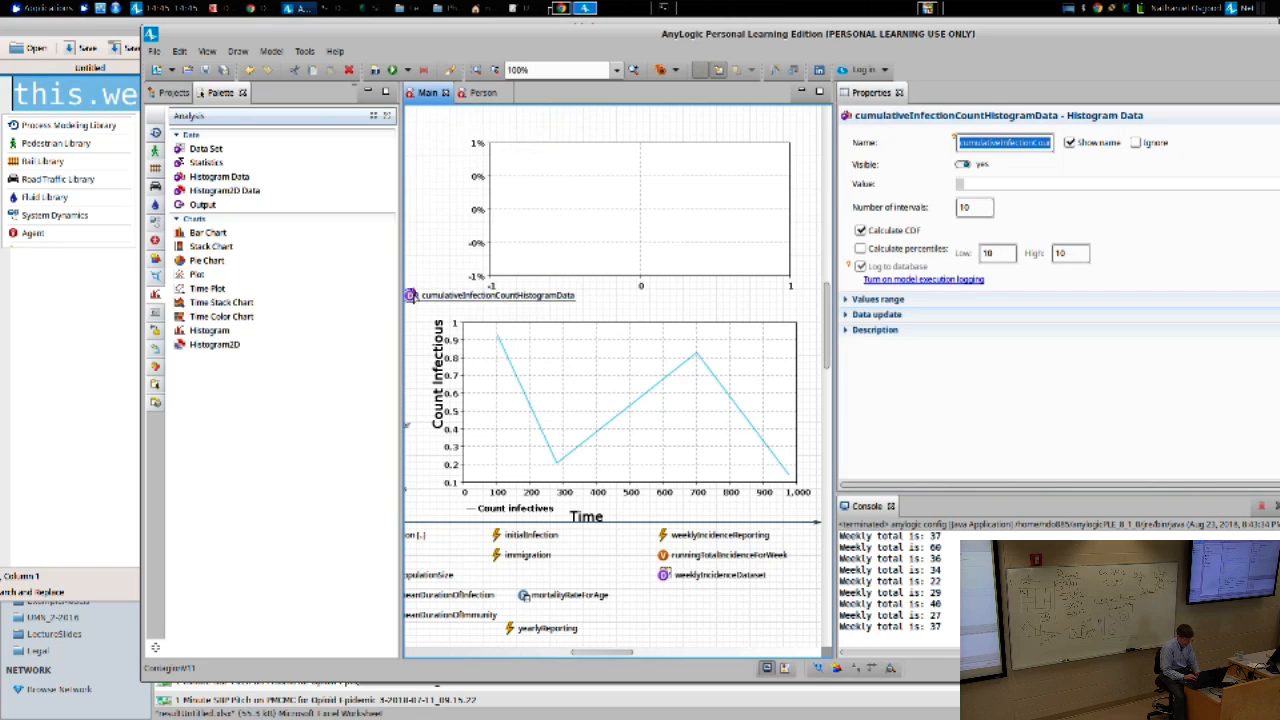
Step: Widen the histogram chart so its plot area lines up with the plot below, and name it cumulativeInfectionCountHistogram
click(550, 257)
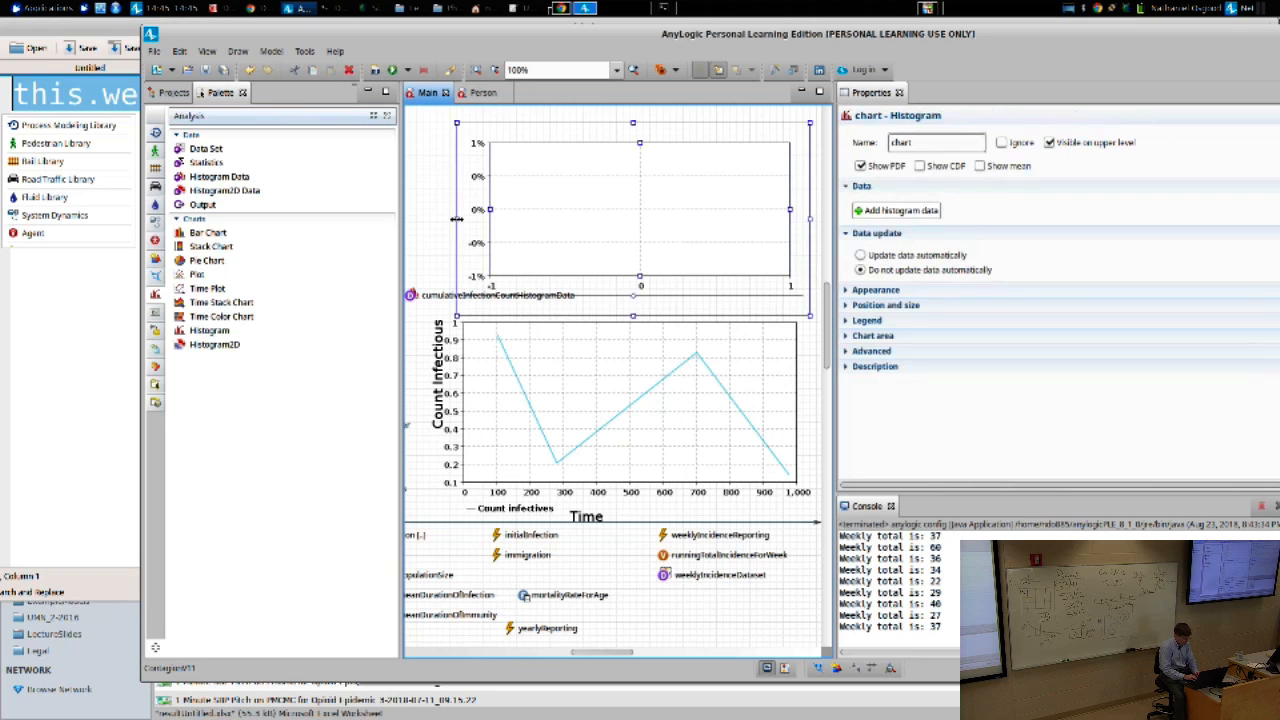
drag(456, 219, 430, 216)
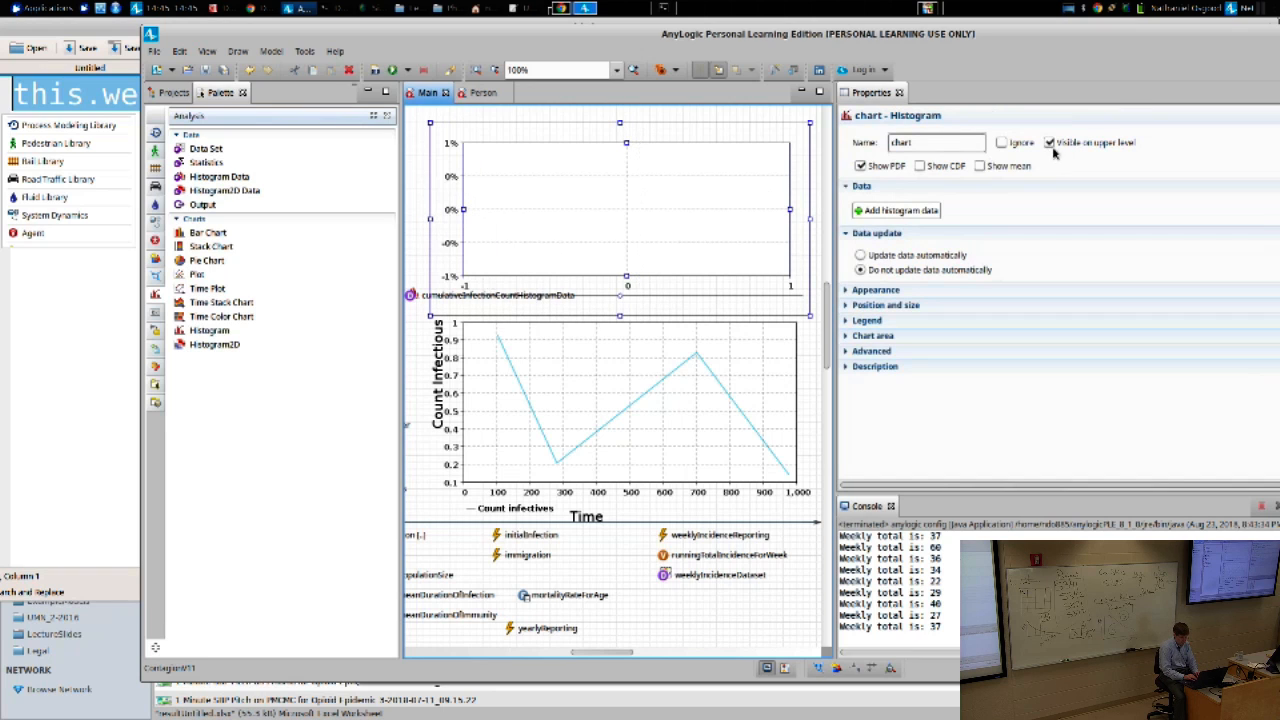
double_click(928, 143)
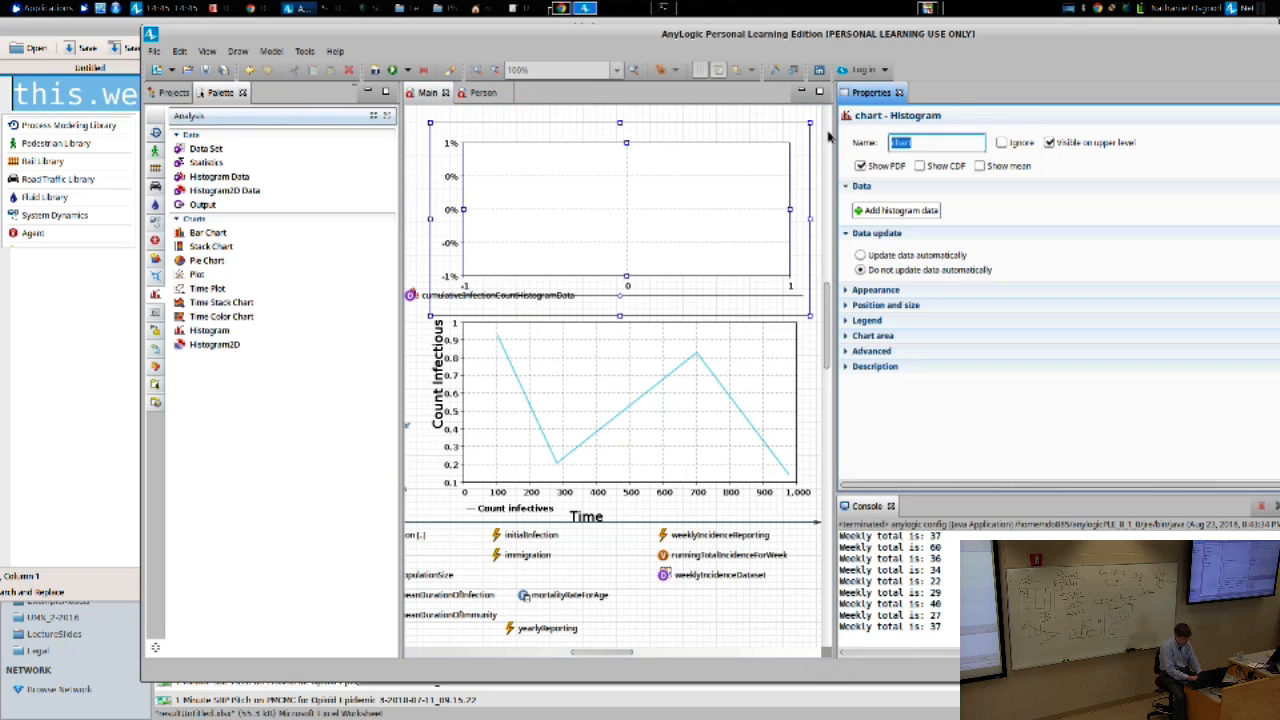
text(cumulativeInfectionCountHistogram)
key(Return)
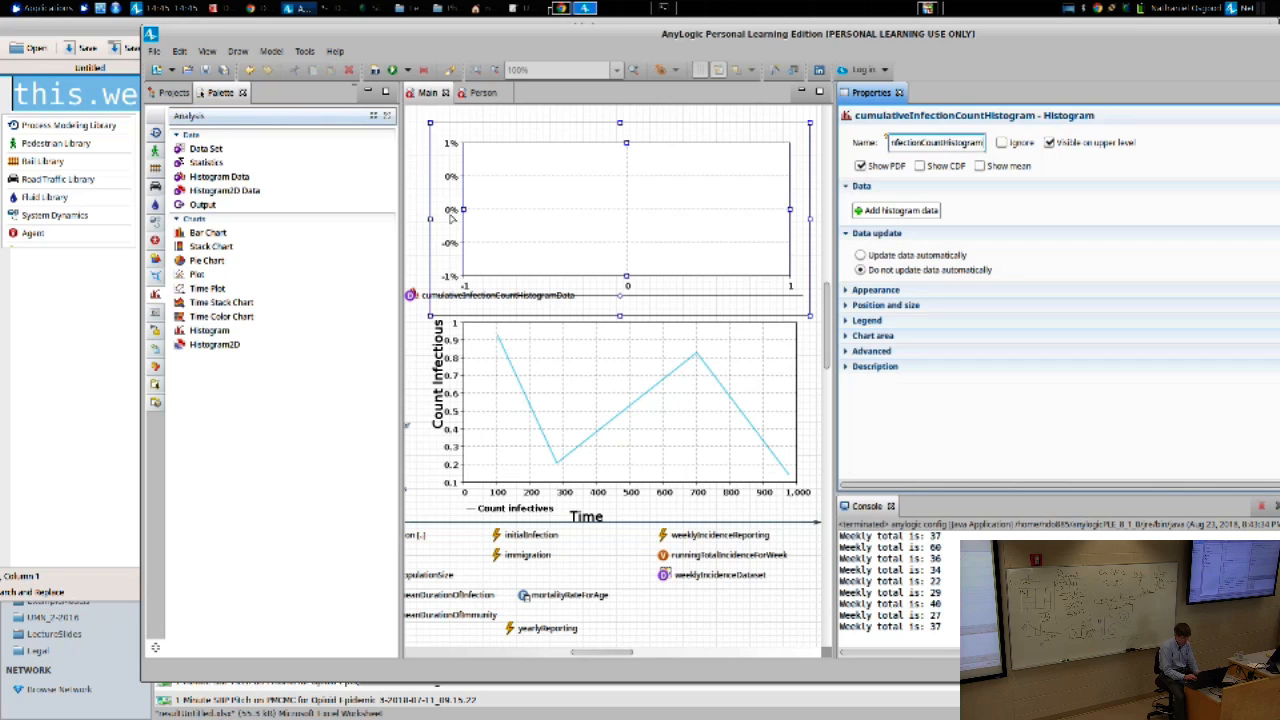
click(900, 147)
click(966, 147)
Step: Add a histogram data entry to the cumulativeInfectionCountHistogram chart and title it Cumulative Infection Count
click(410, 296)
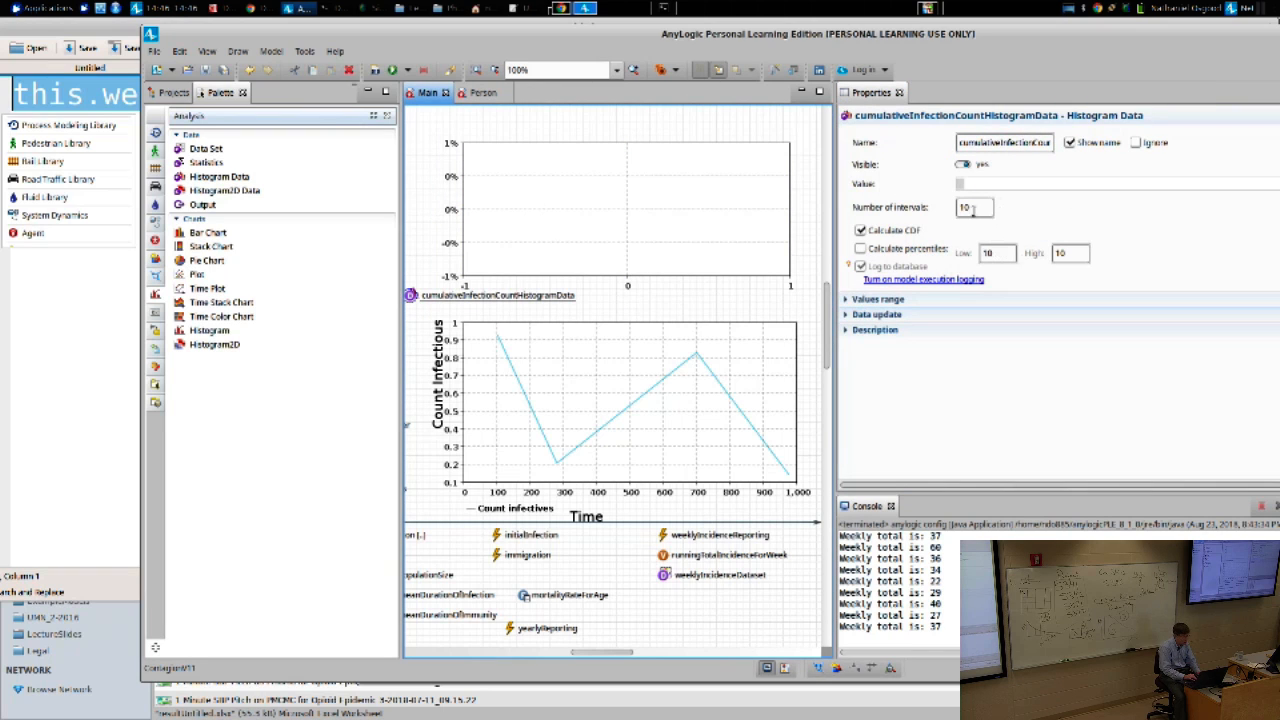
click(732, 227)
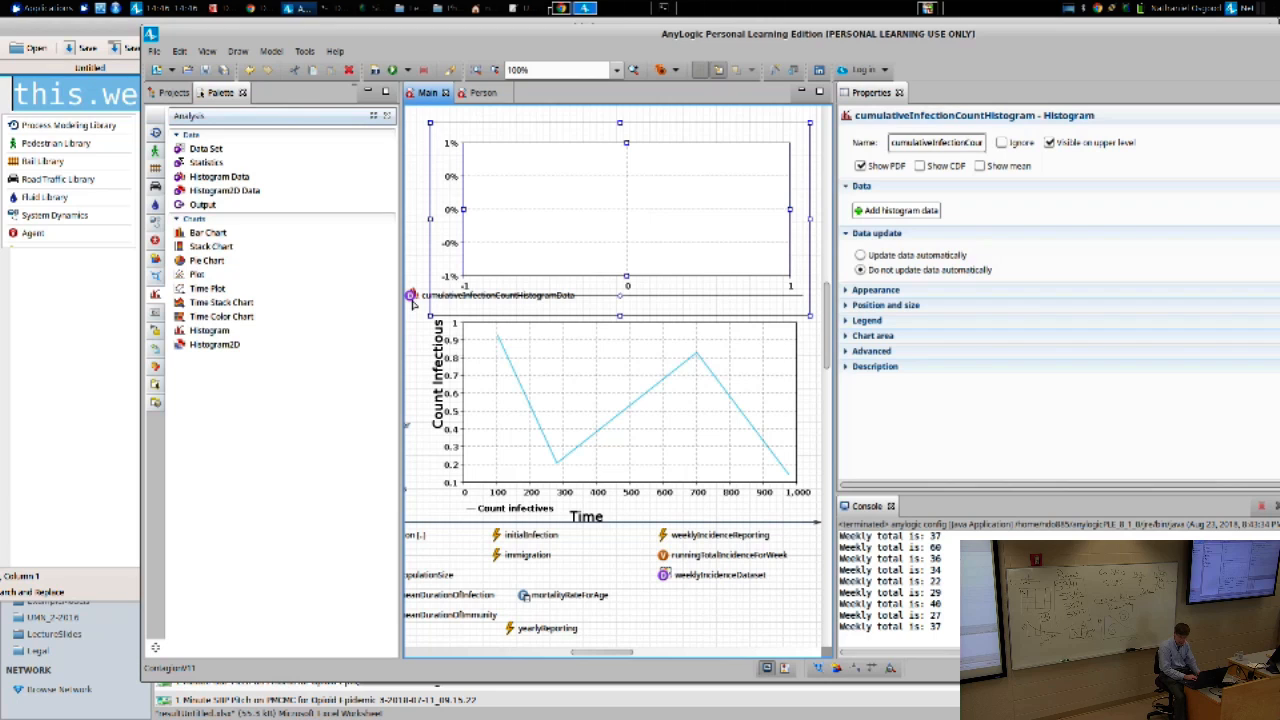
click(898, 213)
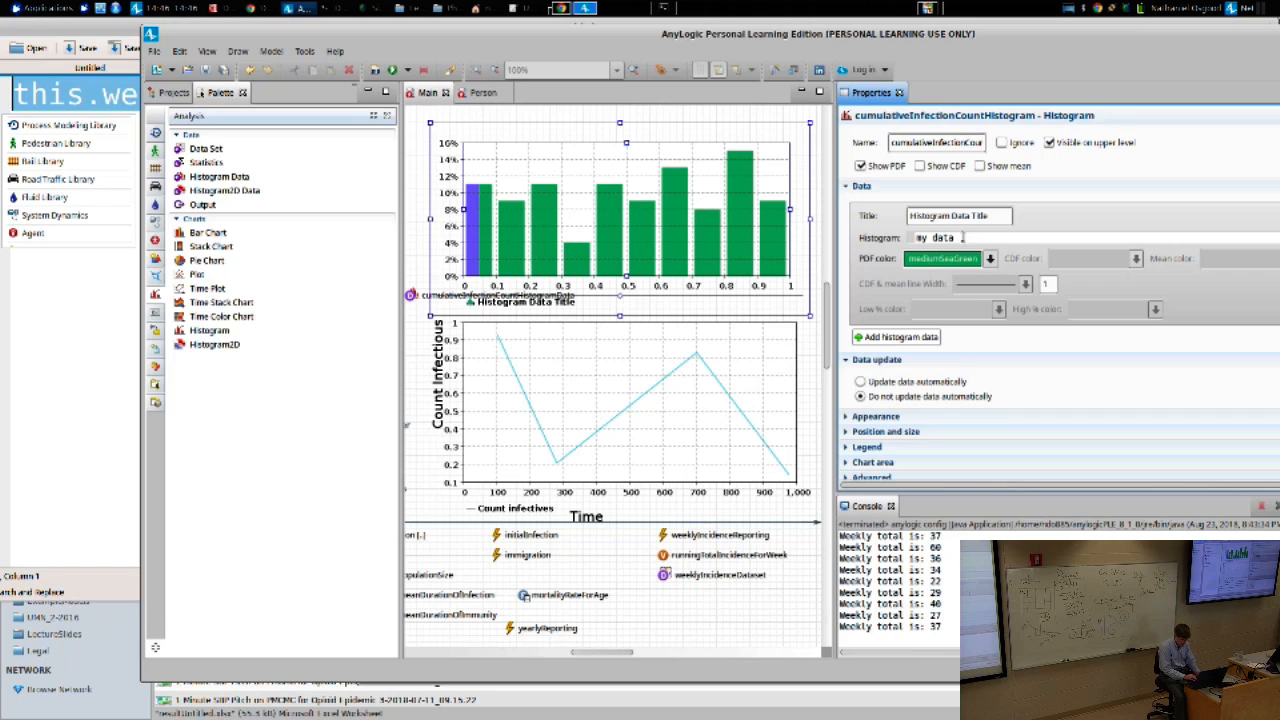
drag(998, 218, 870, 215)
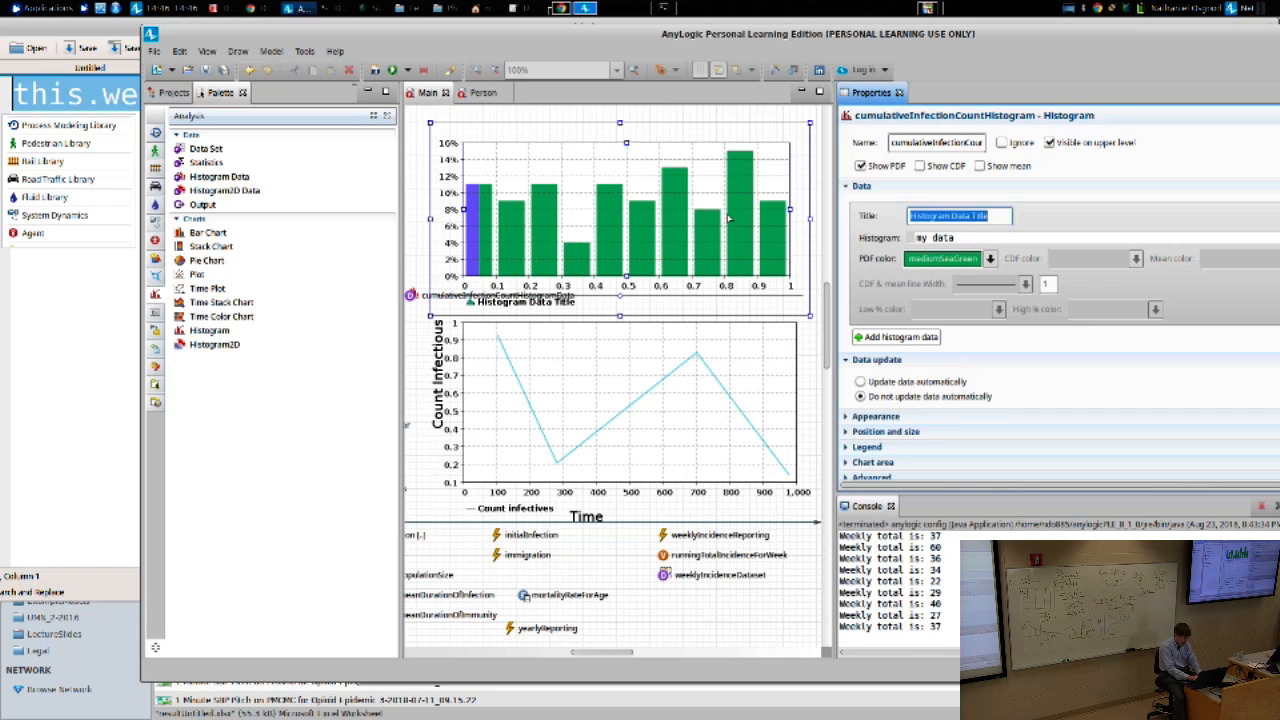
text(Cumulat)
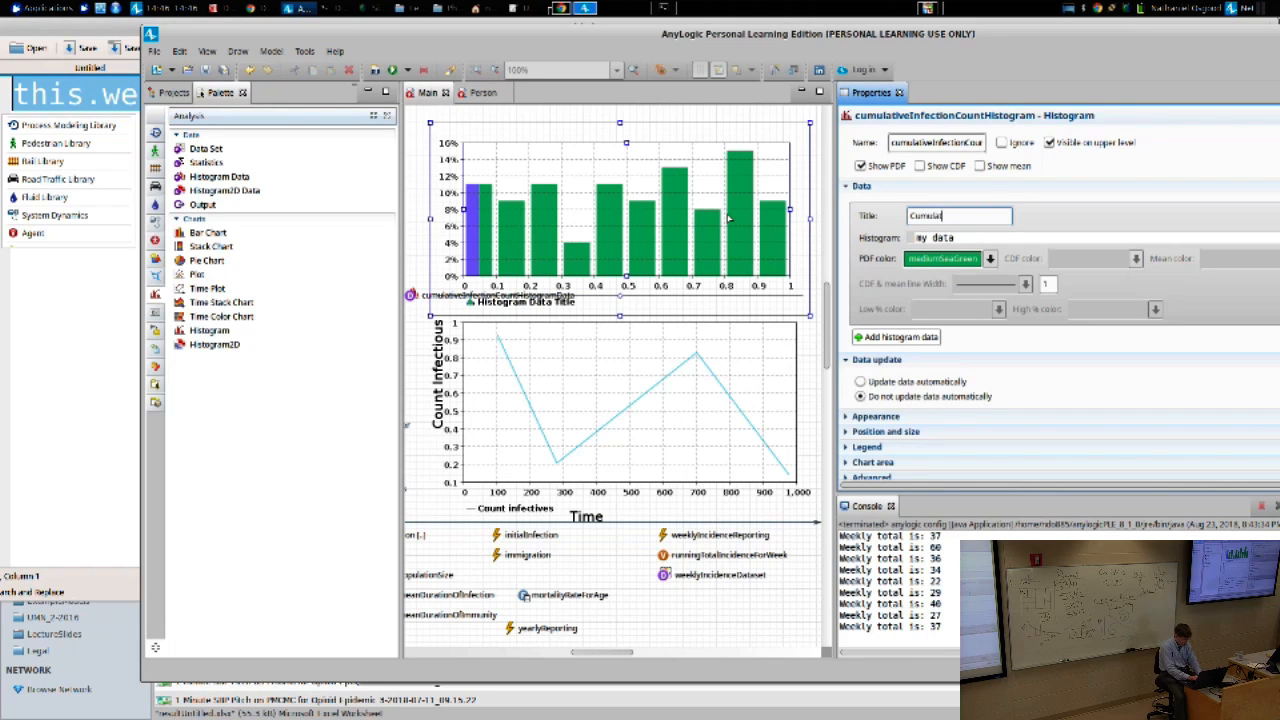
text(ive Infection Count)
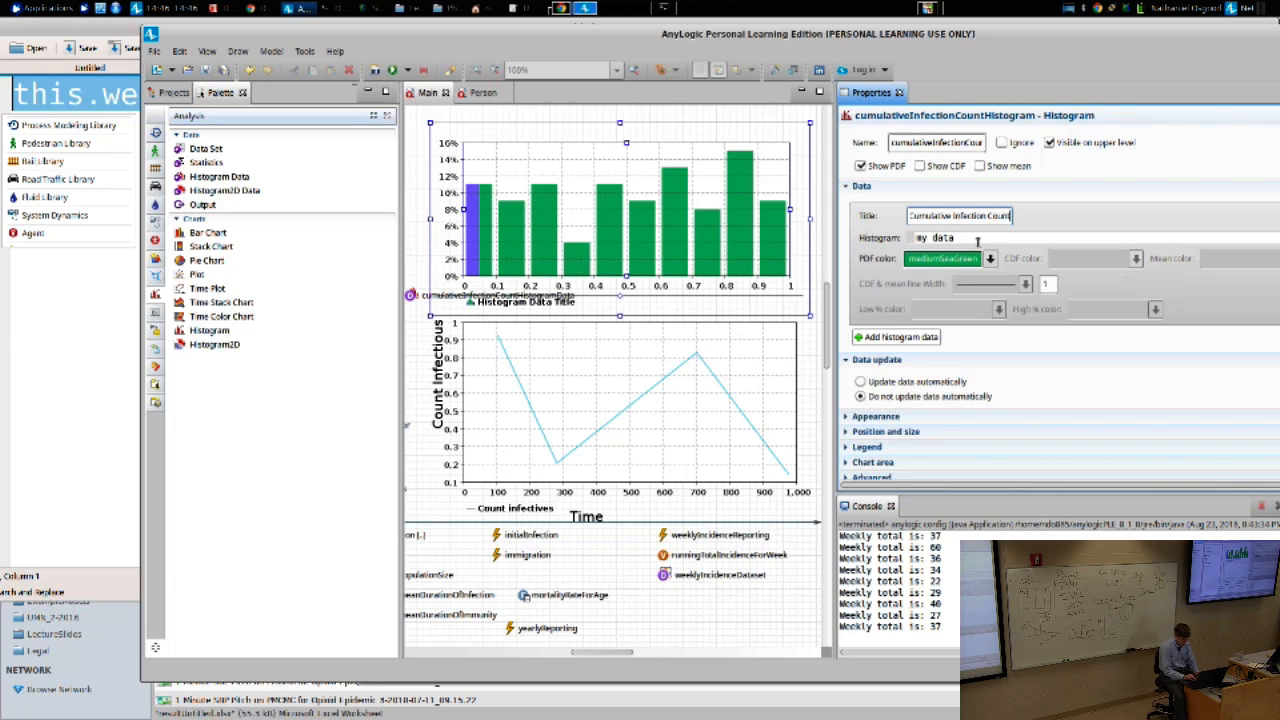
key(Tab)
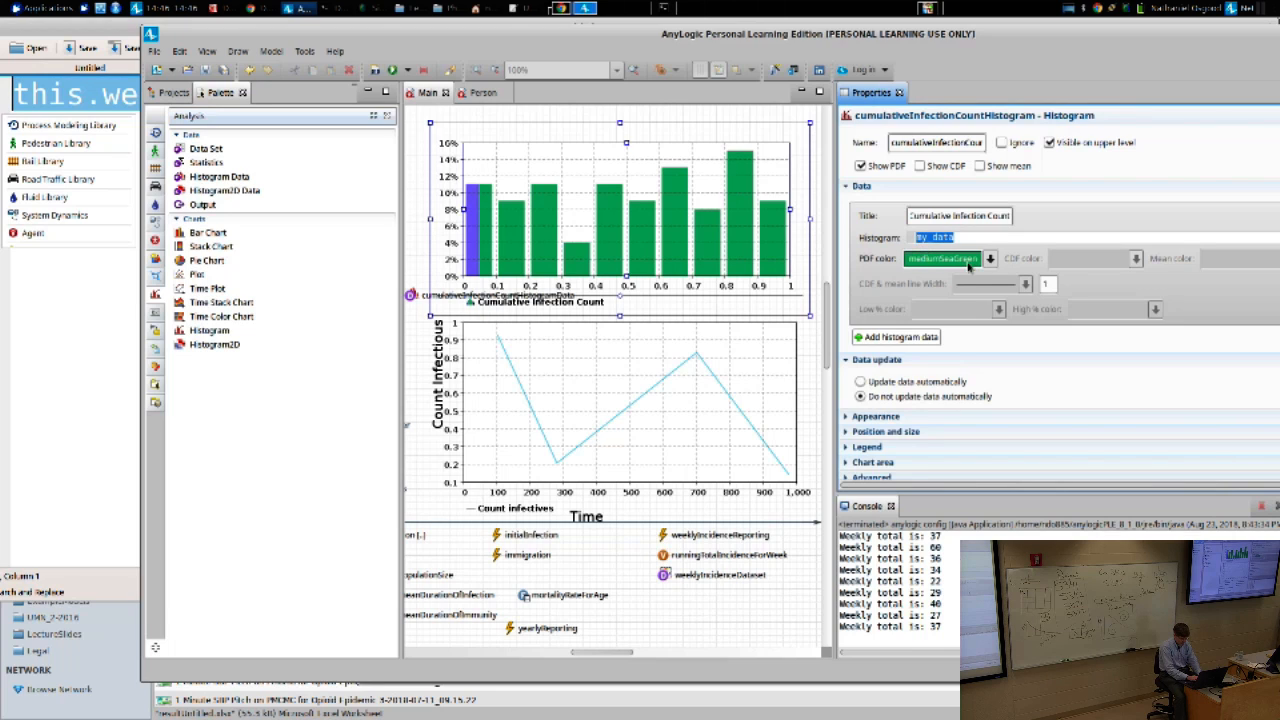
Step: Set the chart entry's histogram source to this.cumulativeInfectionCountHistogramData
text(this.)
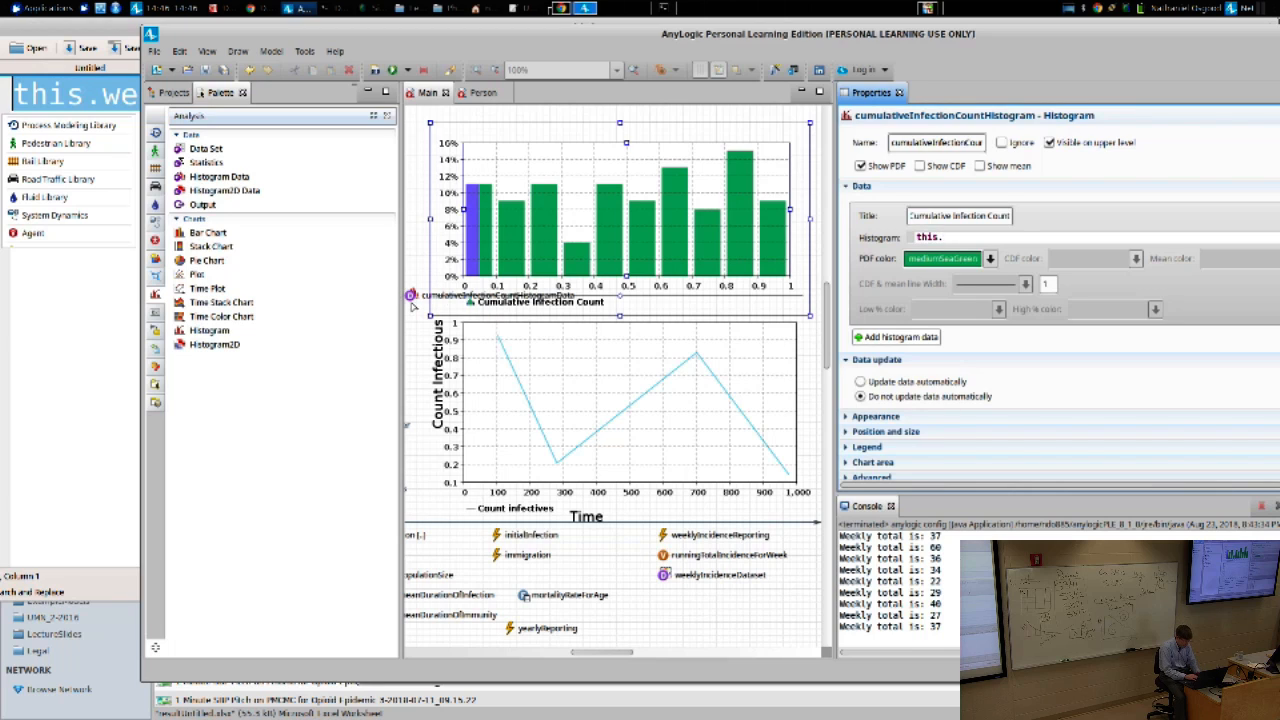
text(cumulativeIn)
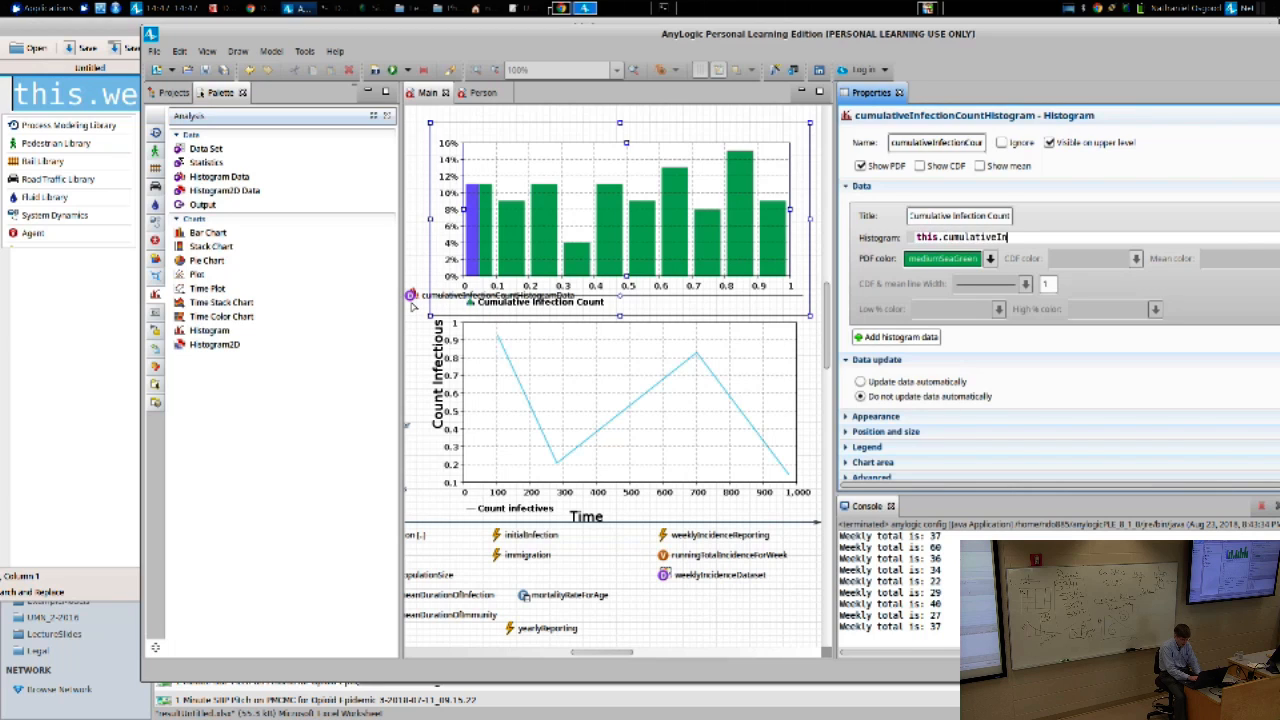
key(ctrl+space)
key(Down)
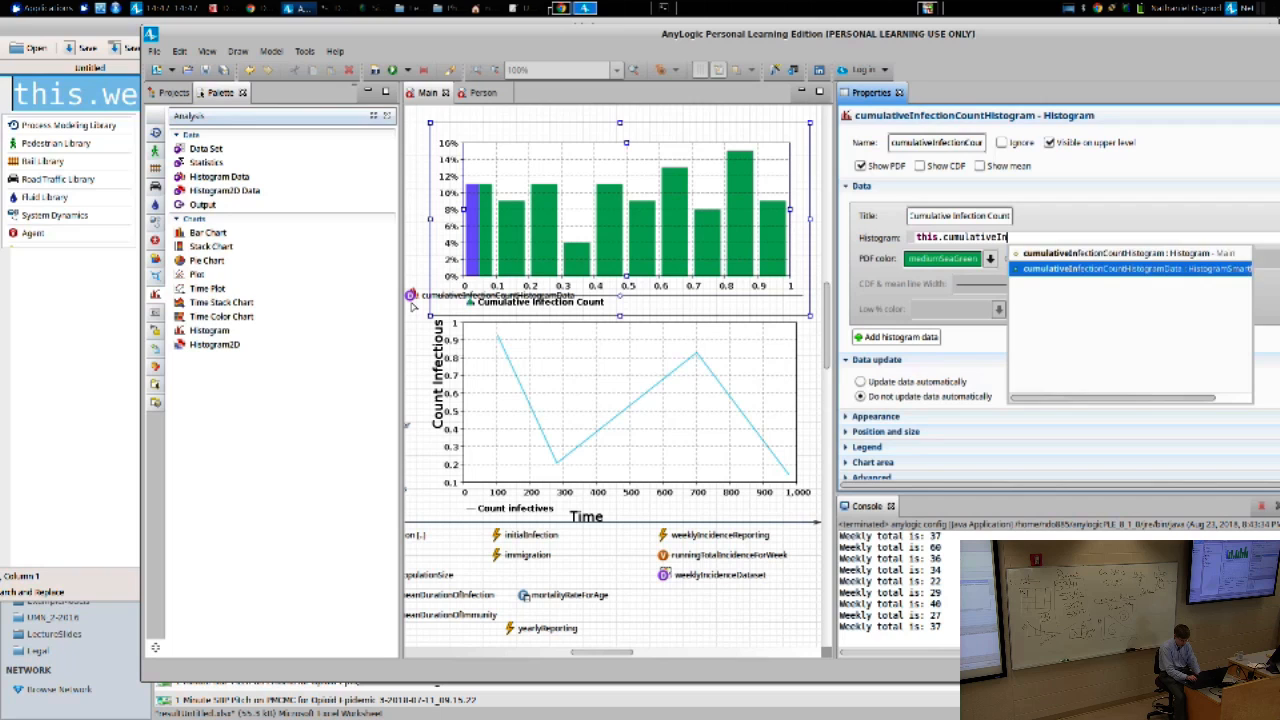
key(Return)
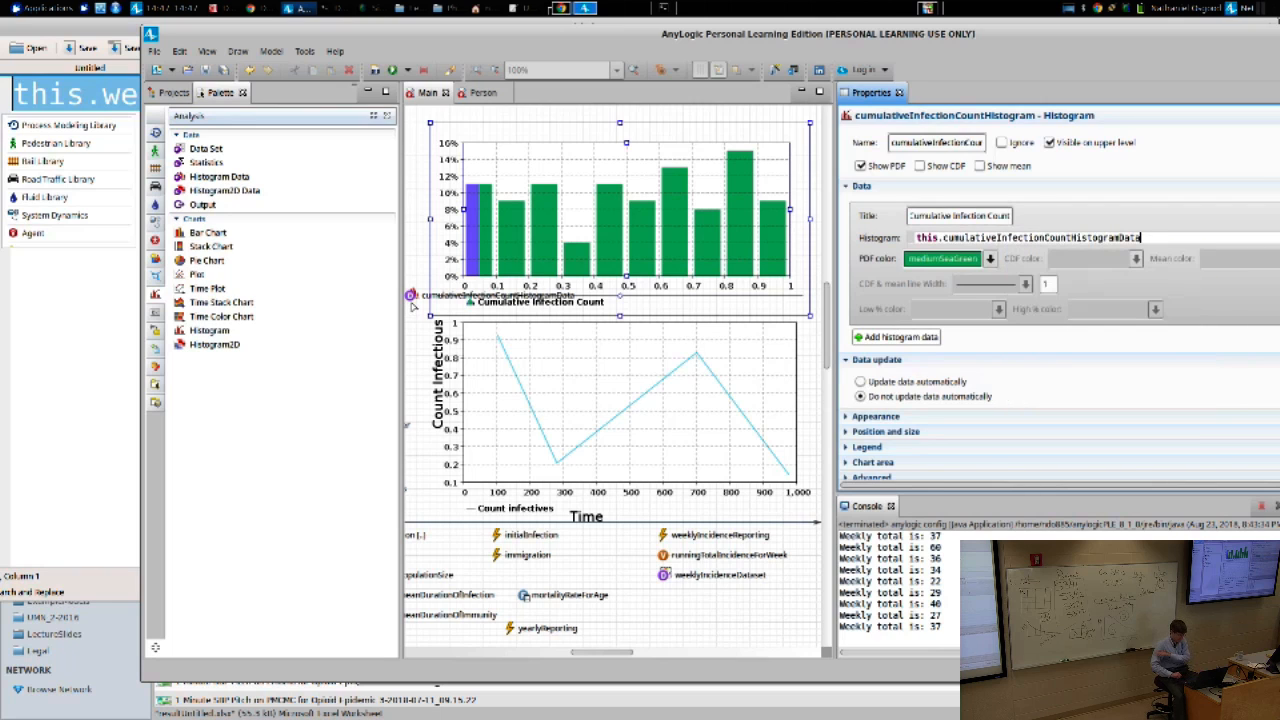
Step: Move the histogram chart up slightly so its legend clears the cumulativeInfectionCountHistogramData element
drag(501, 206, 499, 185)
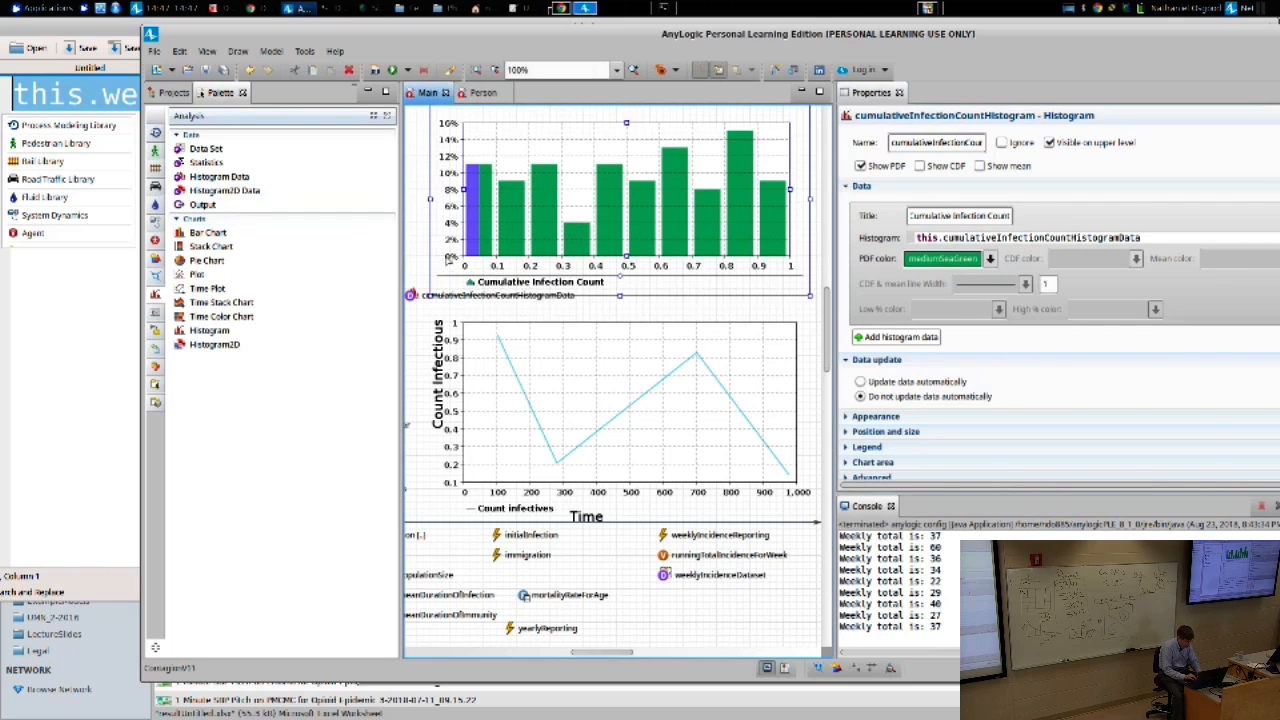
click(411, 296)
click(530, 238)
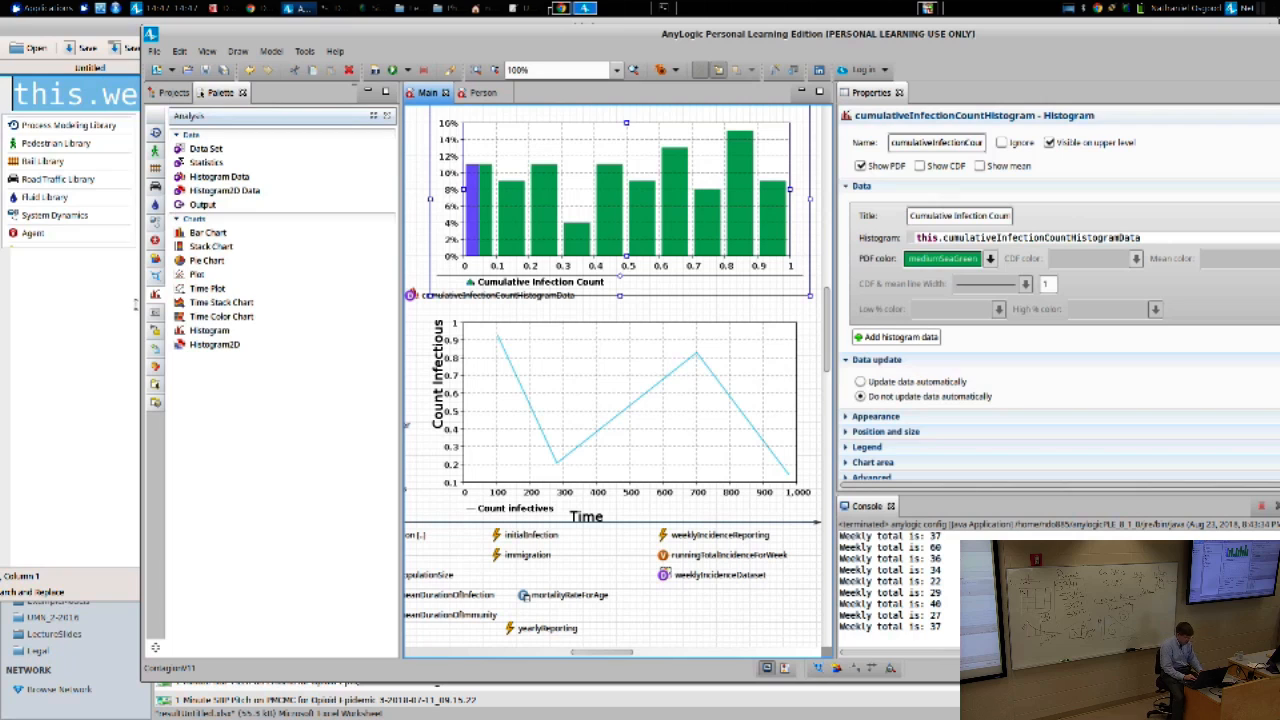
click(155, 242)
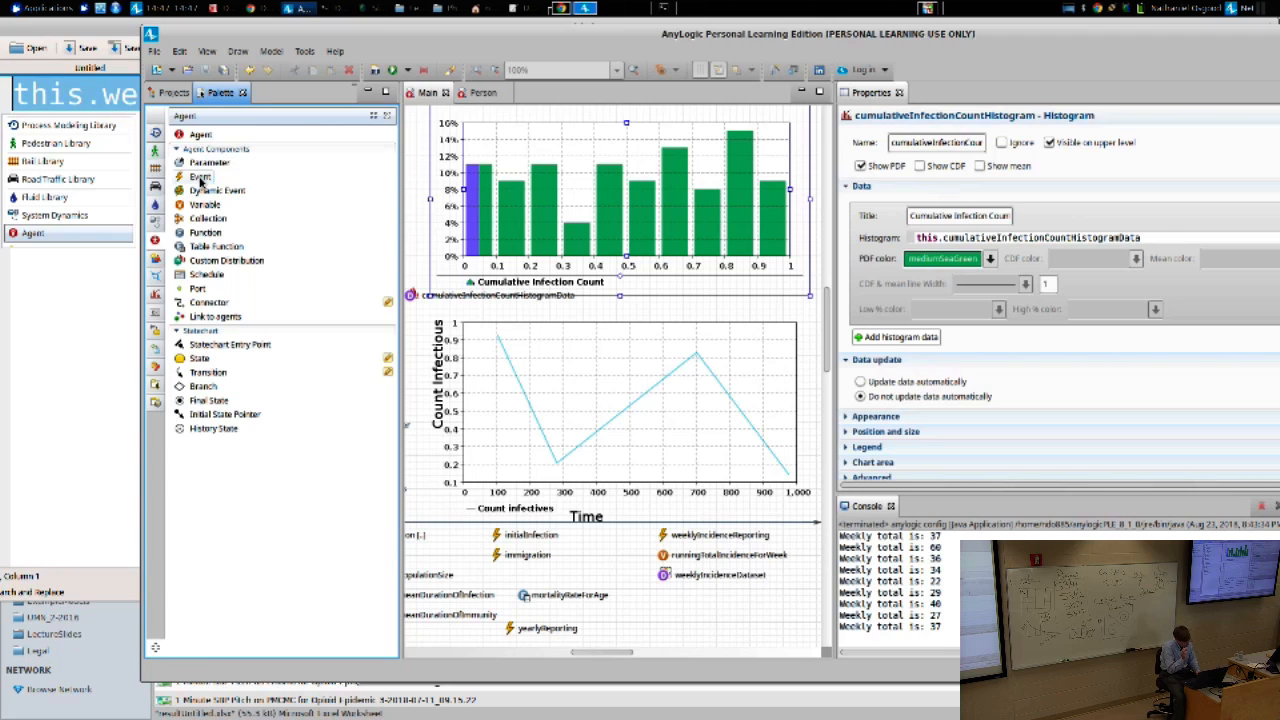
drag(200, 180, 411, 309)
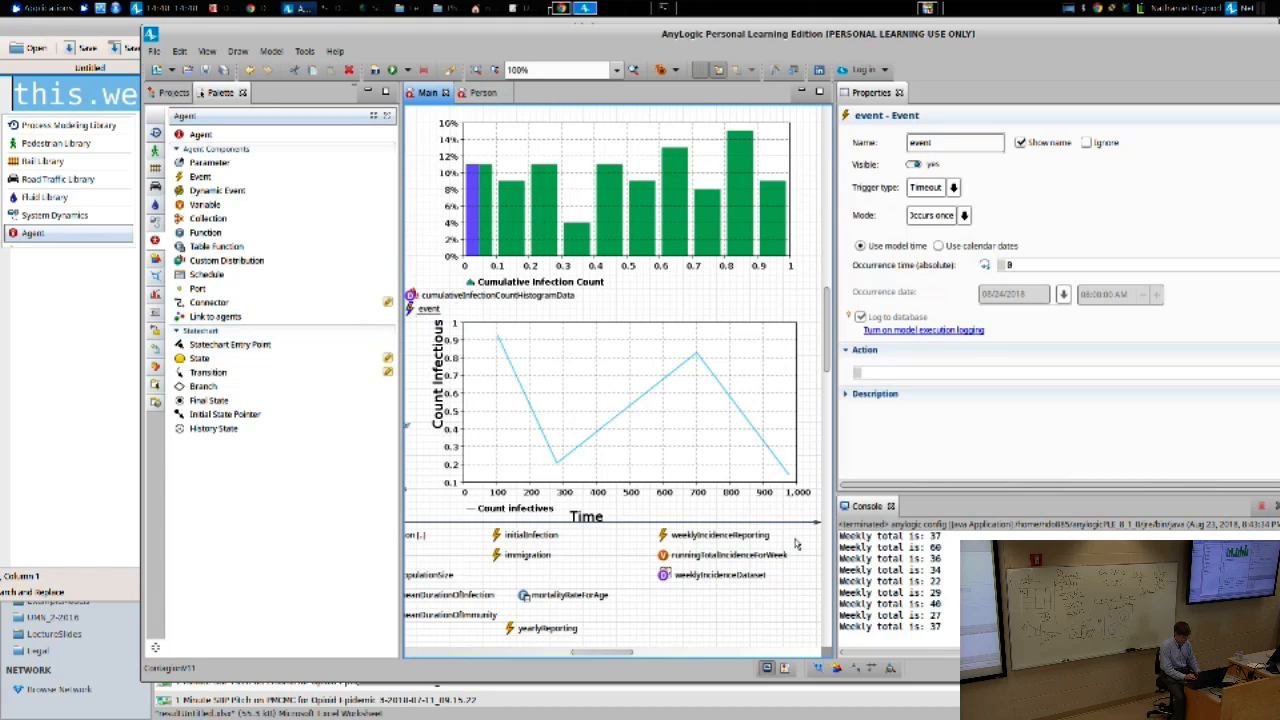
click(413, 316)
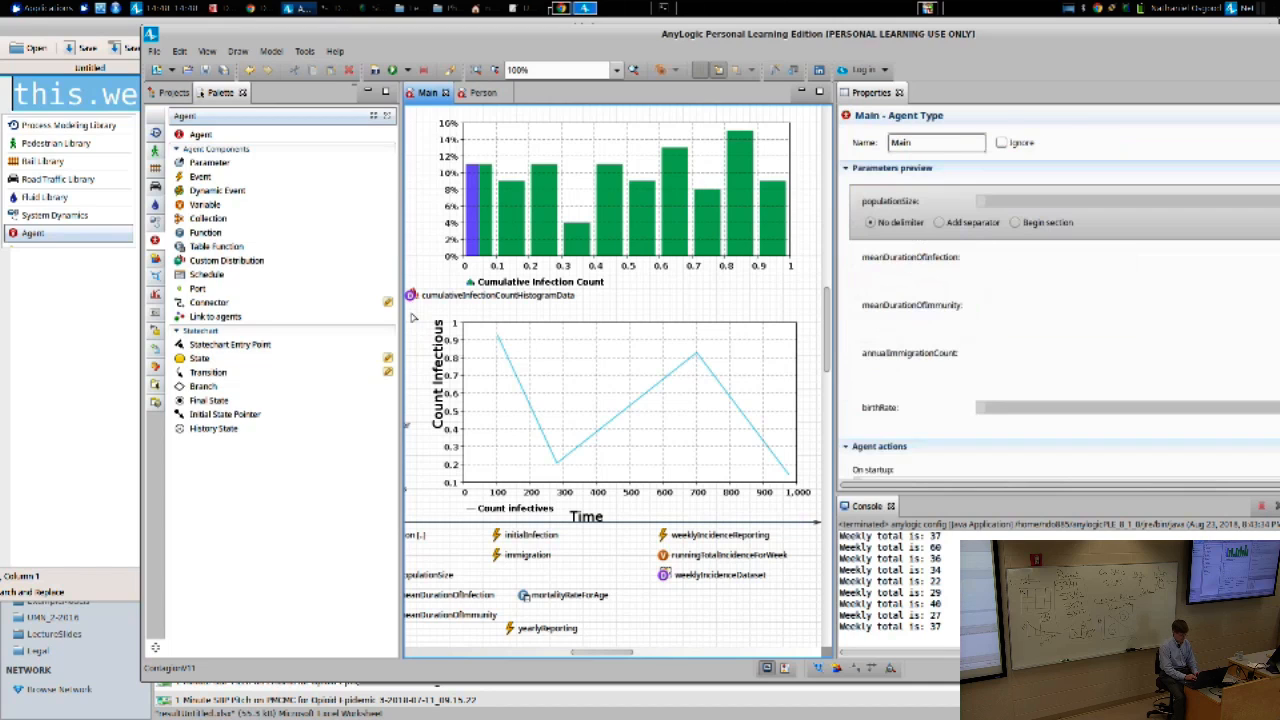
Step: Rename the weeklyIncidenceReporting event on Main as weeklyReporting
click(663, 540)
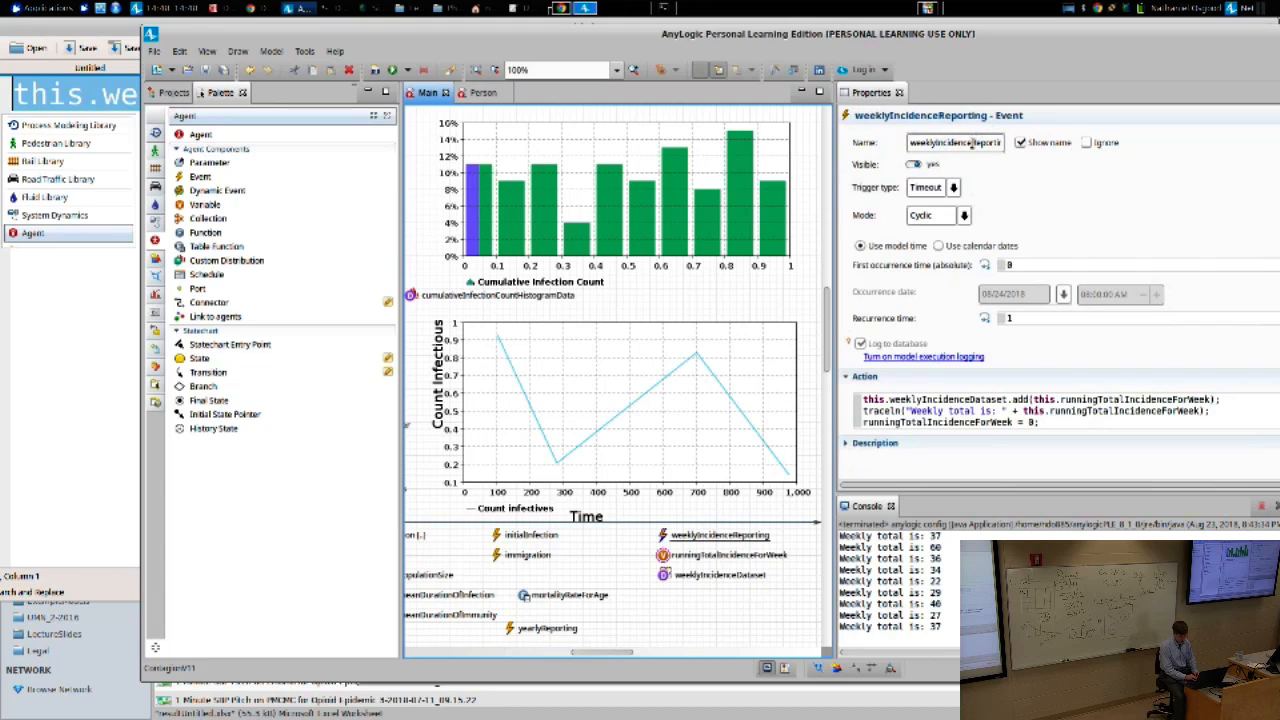
click(971, 142)
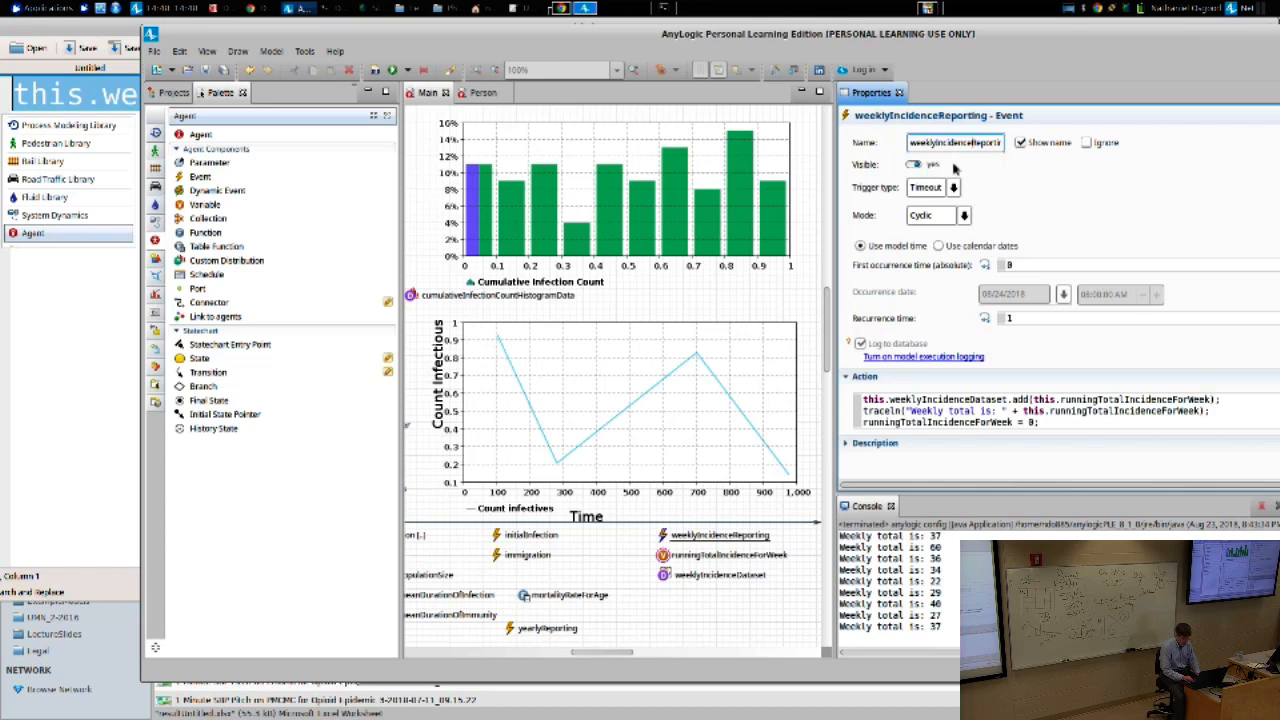
key(shift+Left)
key(shift+Left)
key(shift+Left)
key(shift+Left)
key(shift+Left)
key(shift+Left)
key(shift+Left)
key(shift+Left)
key(shift+Left)
key(BackSpace)
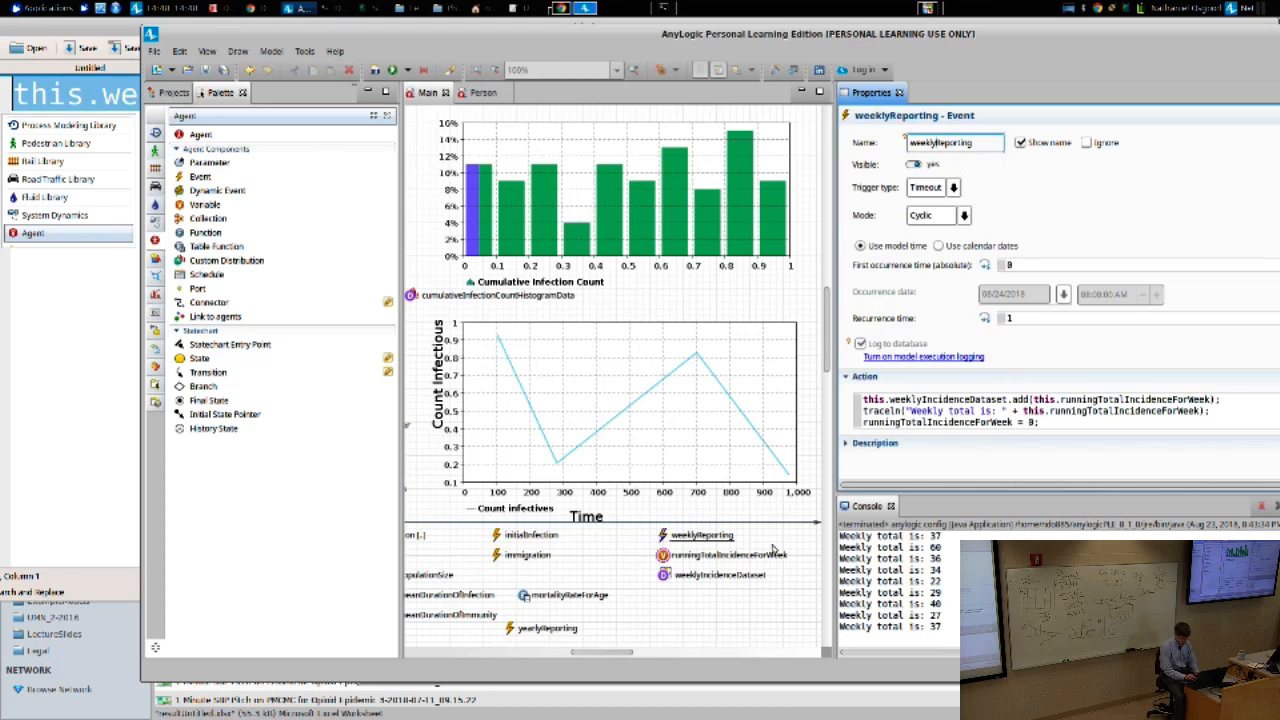
Step: Append the line cumulativeInfectionCountHistogramData.reset(); to the action code of the weeklyReporting event, separated by a blank line
click(895, 421)
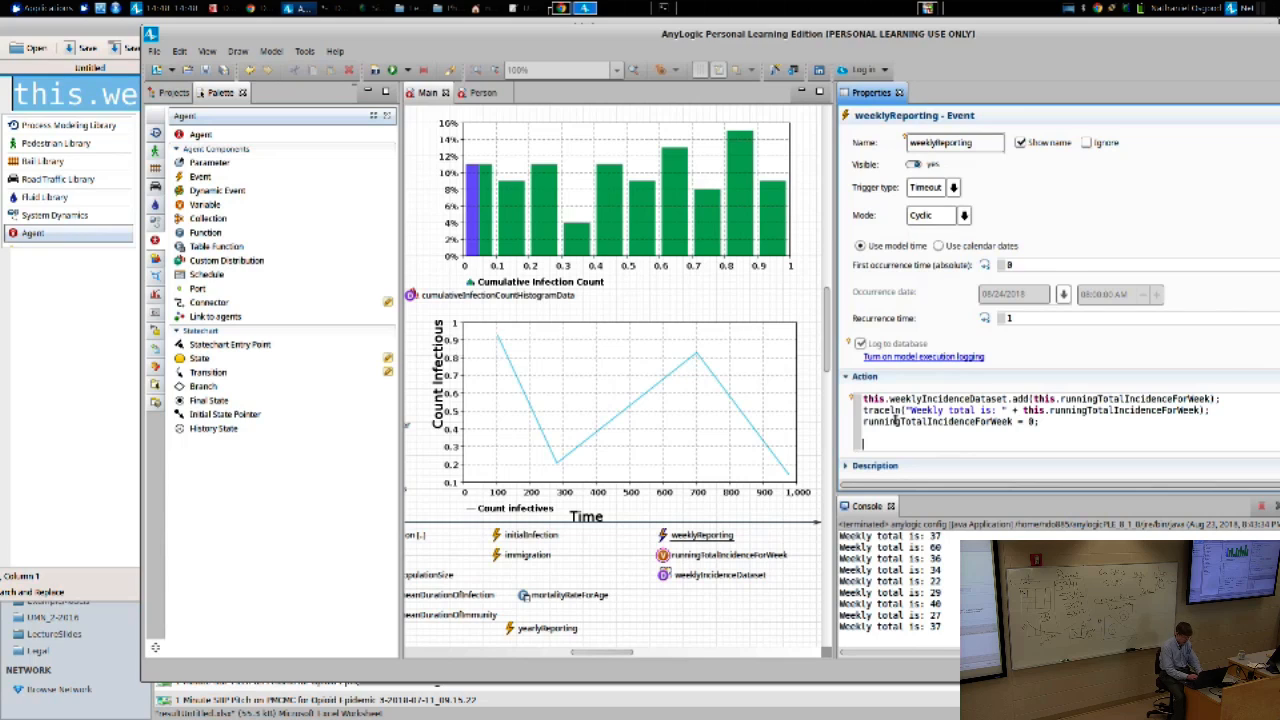
key(Return)
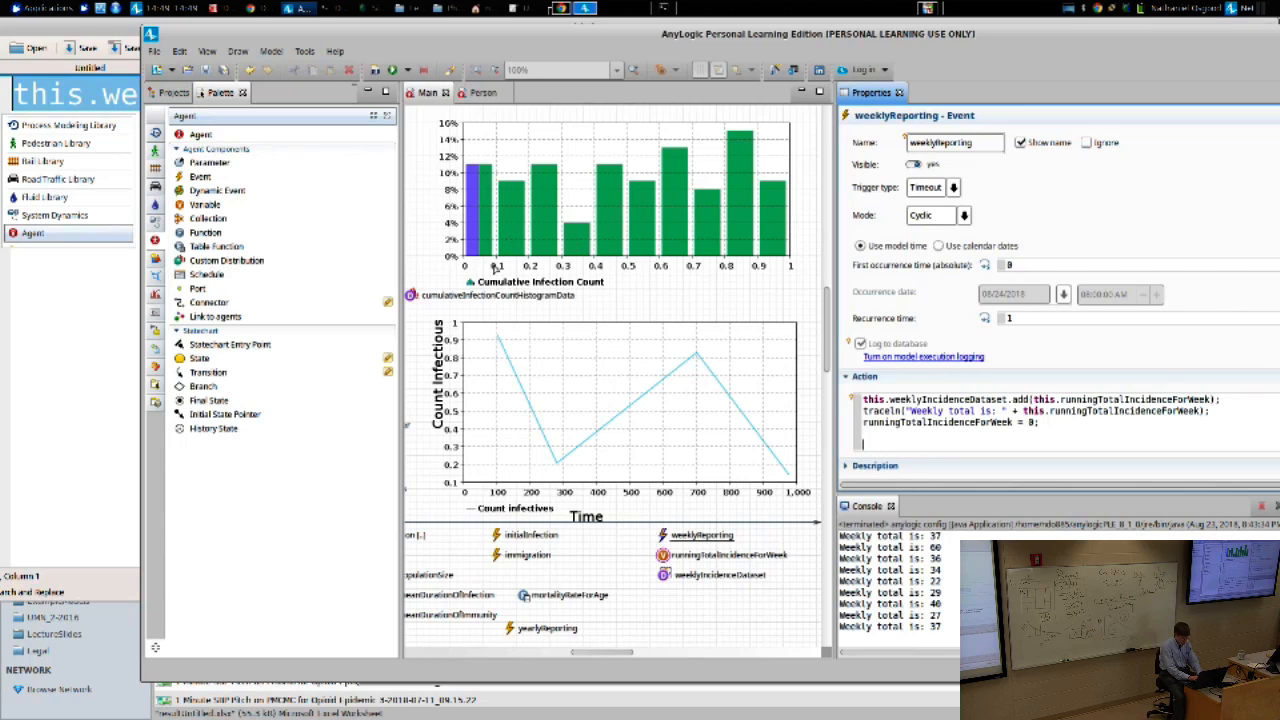
key(Return)
key(Return)
text(cumulativ)
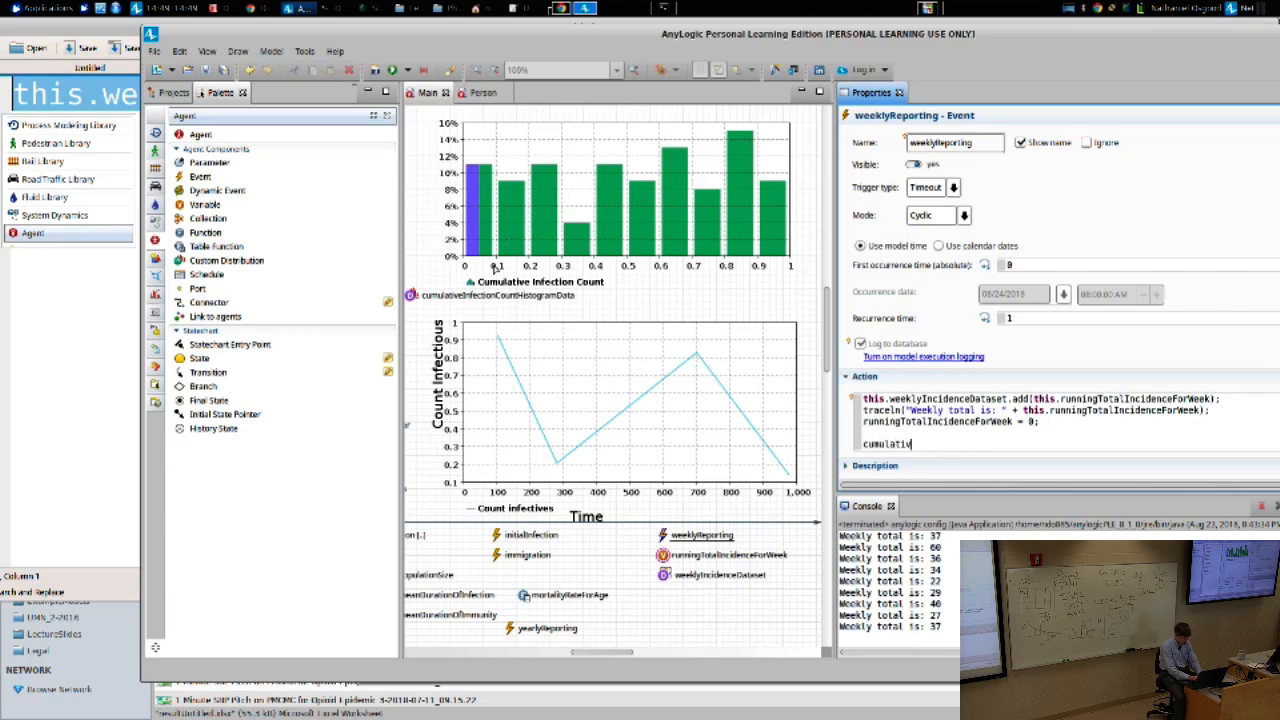
text(eInf)
key(ctrl+space)
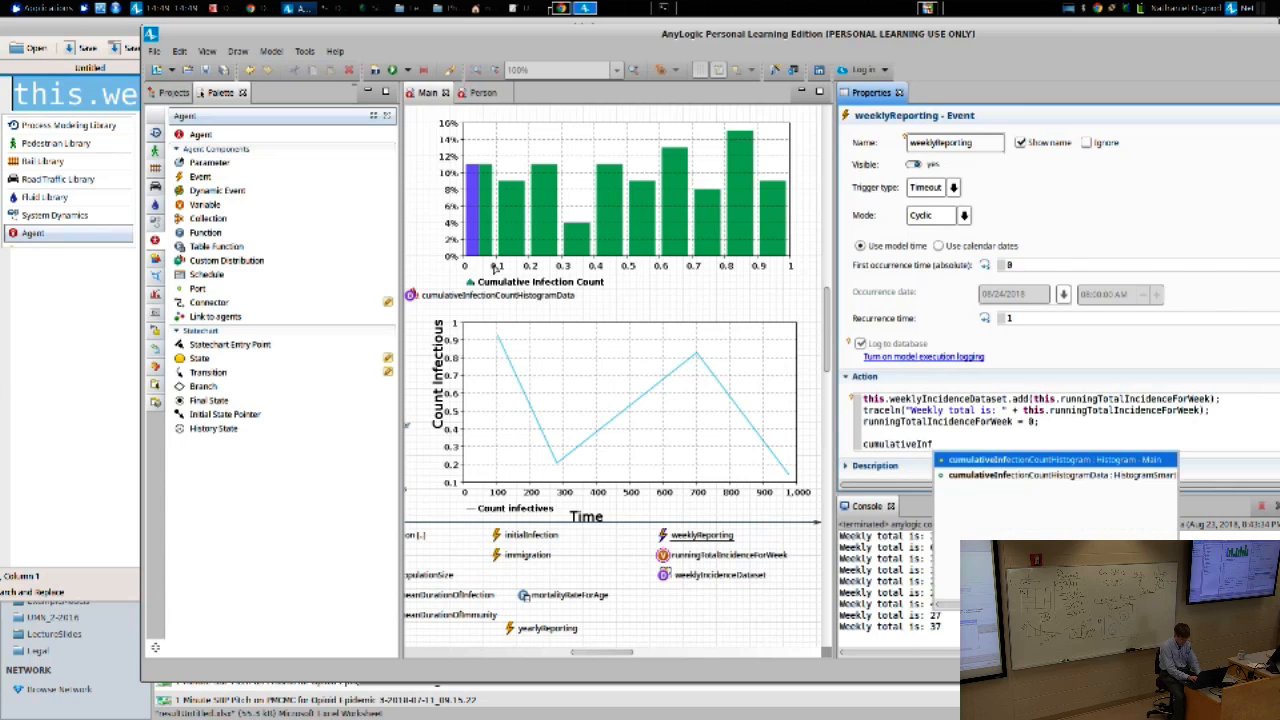
key(Return)
text(D)
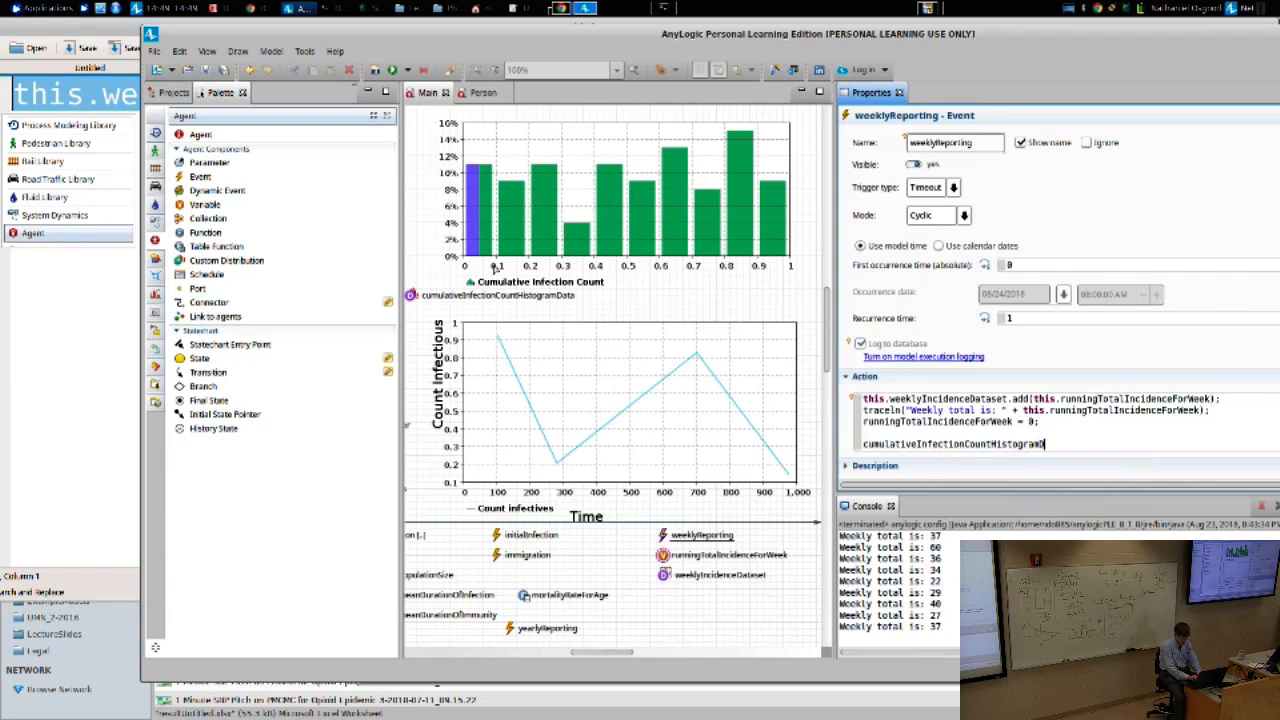
text(ata.reset();)
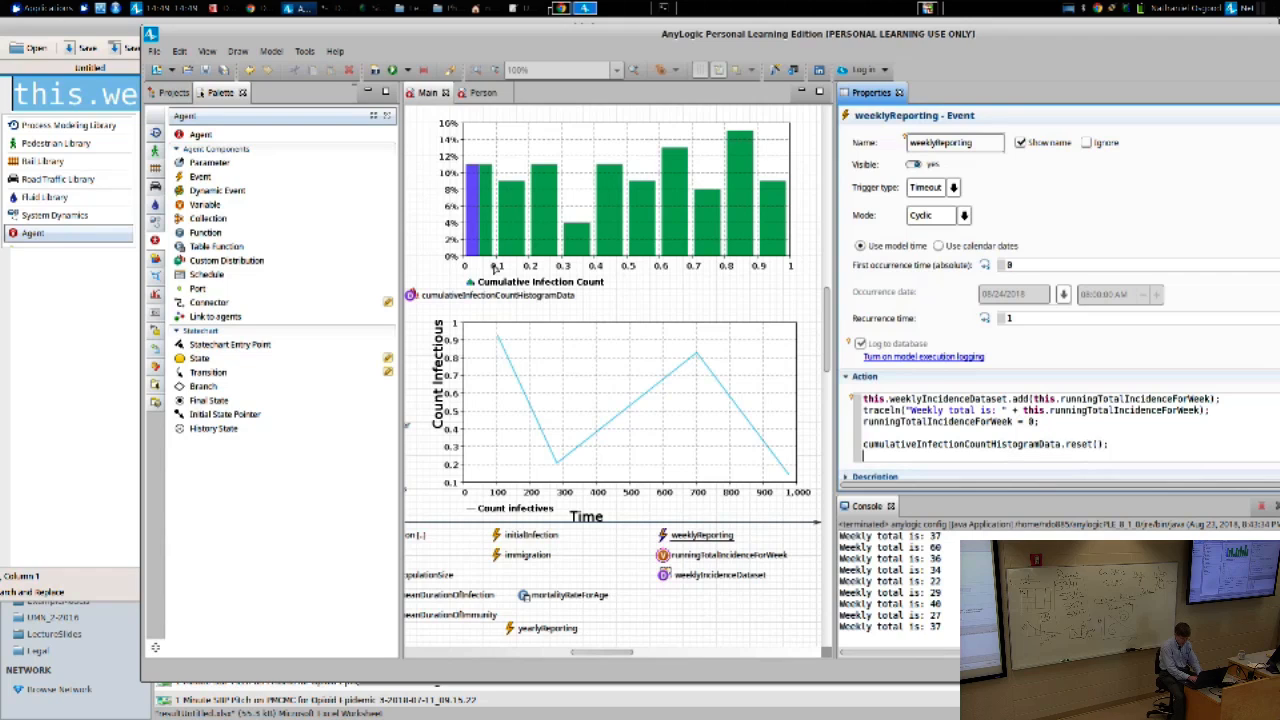
Step: Add the loop header for (Person person : this.population) below the reset call in the weeklyReporting action
key(Return)
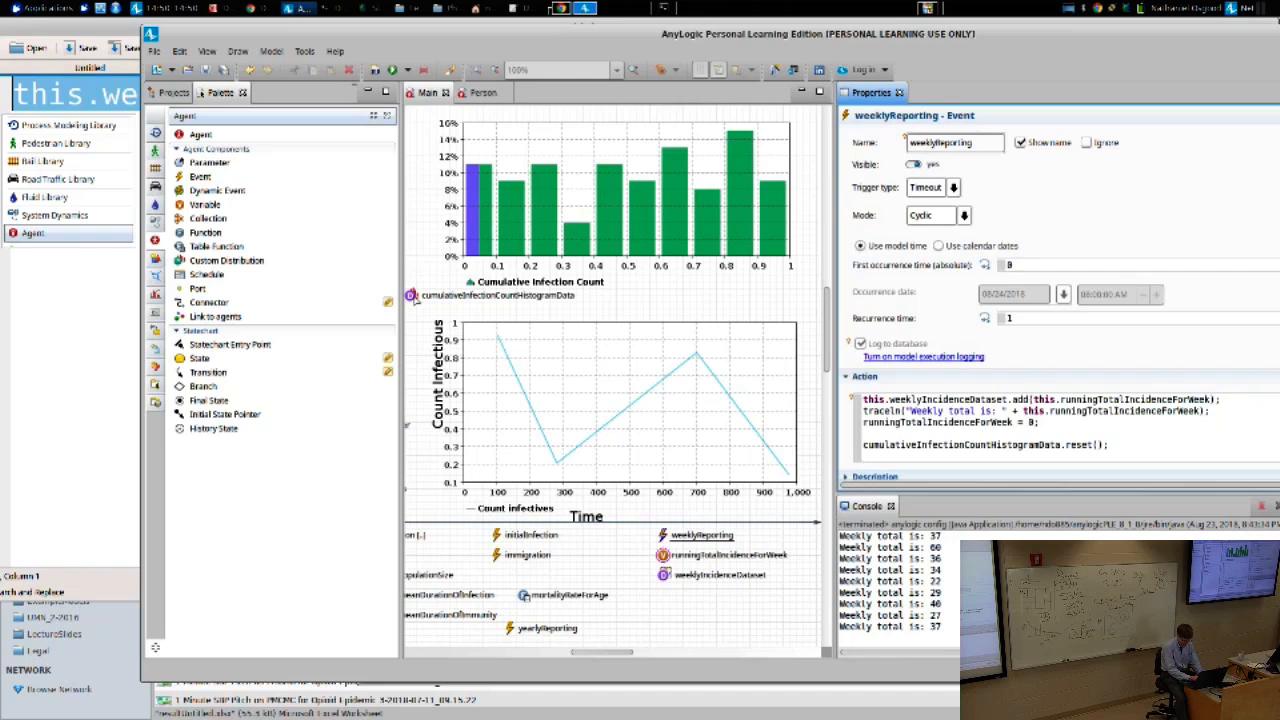
key(Return)
text(for ()
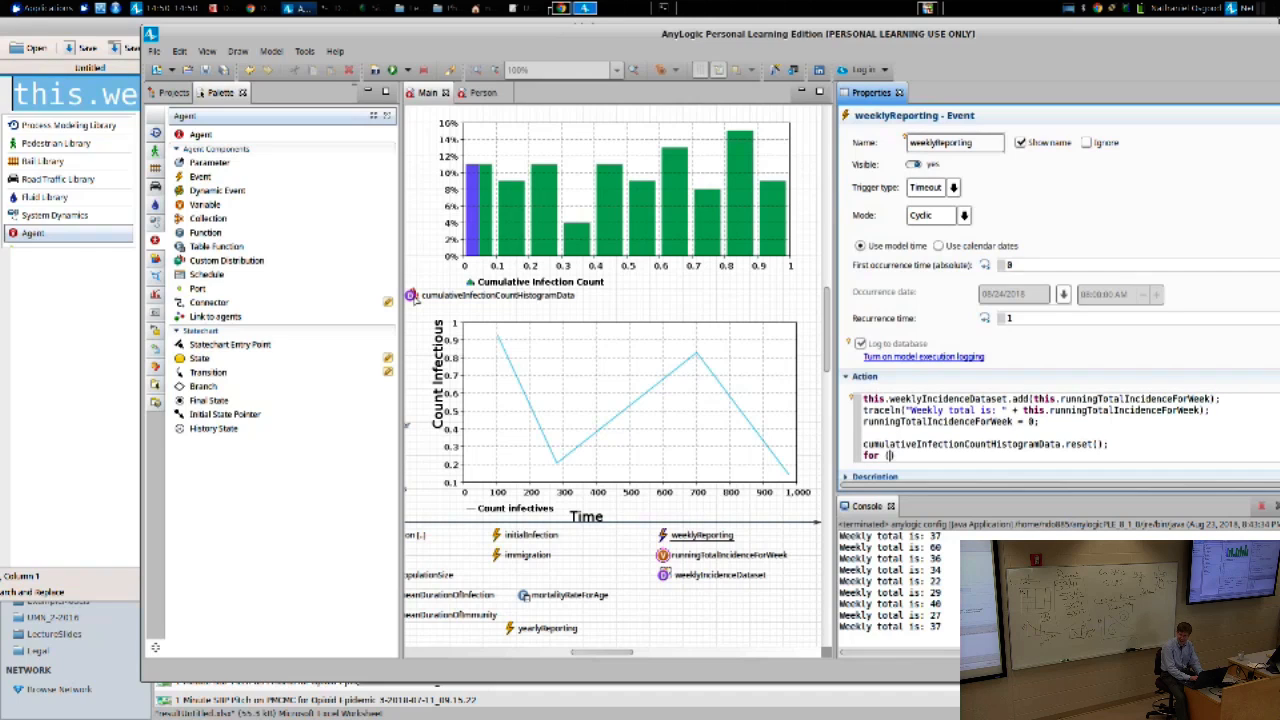
text(in)
key(BackSpace)
key(BackSpace)
text((Person person : this.population))
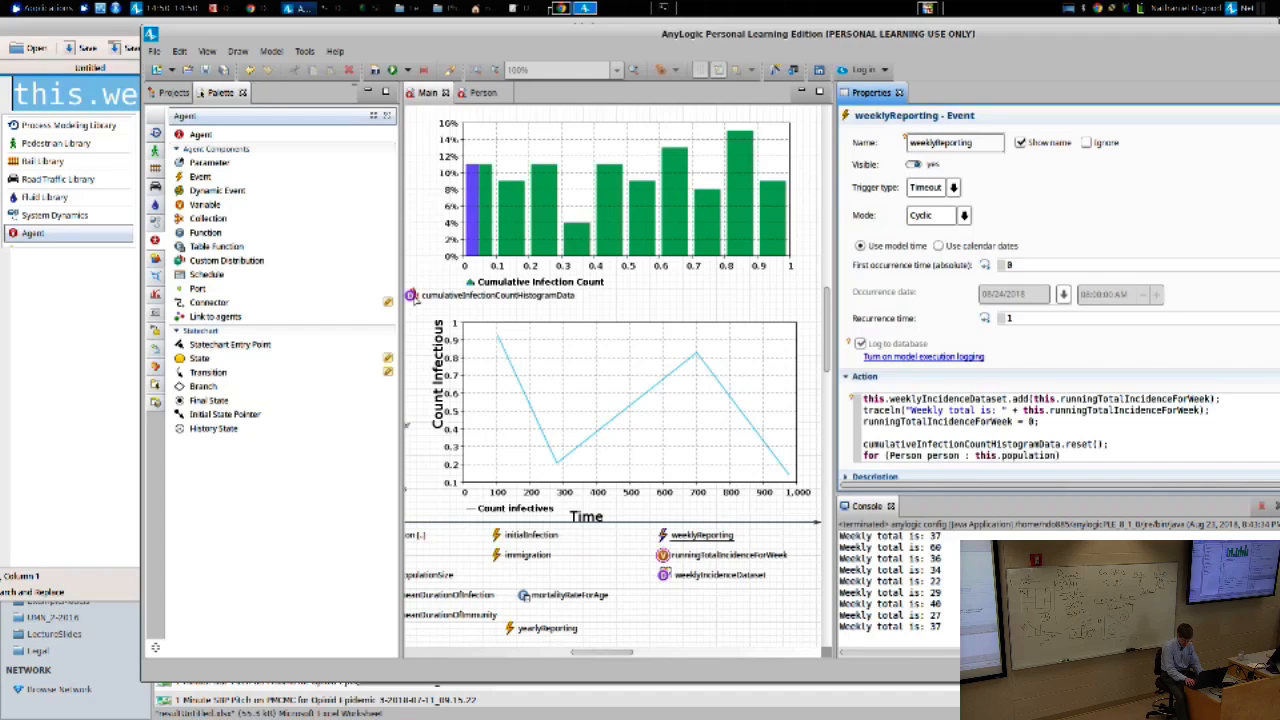
key(Return)
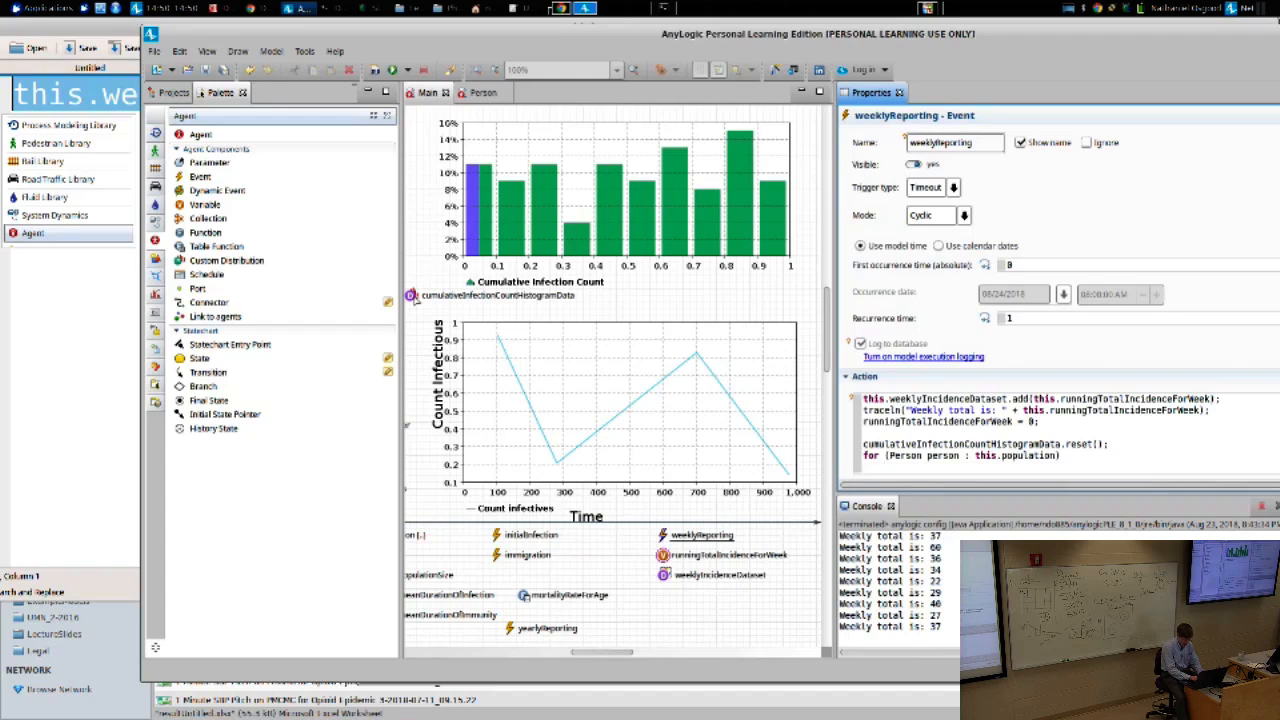
text({)
key(Return)
text({})
key(BackSpace)
key(BackSpace)
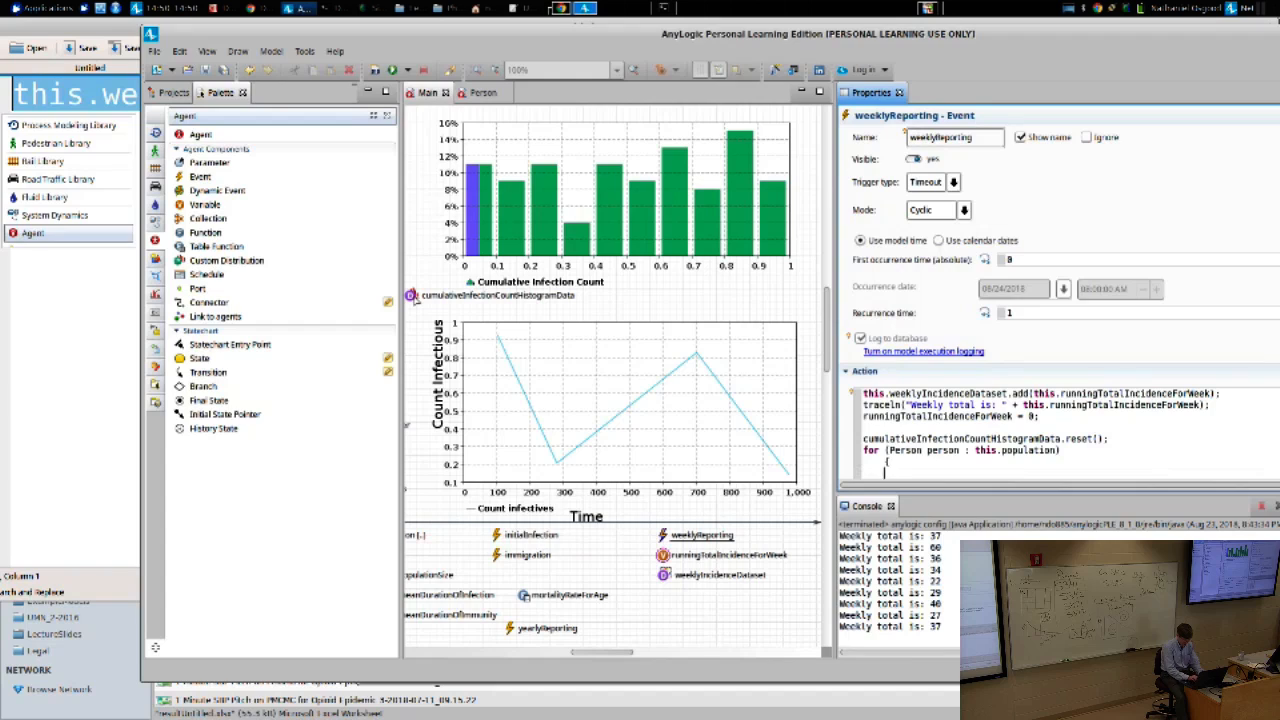
text(})
key(Up)
key(Down)
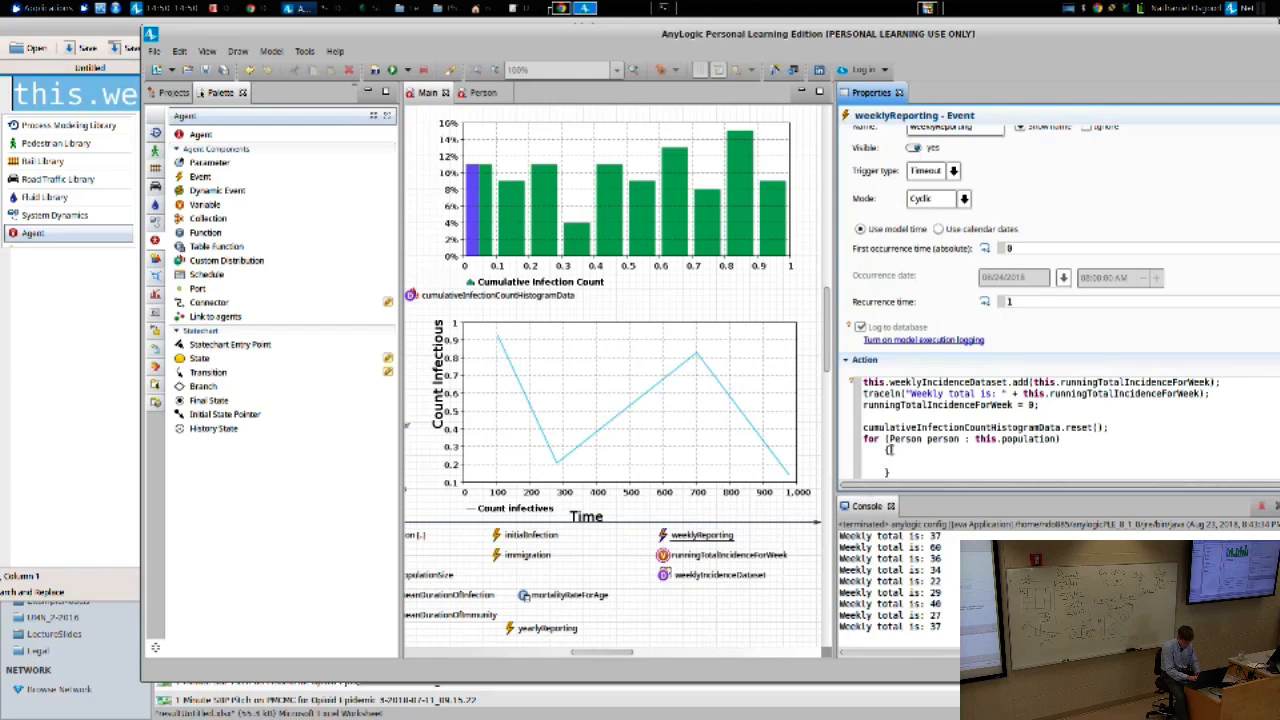
drag(891, 450, 884, 451)
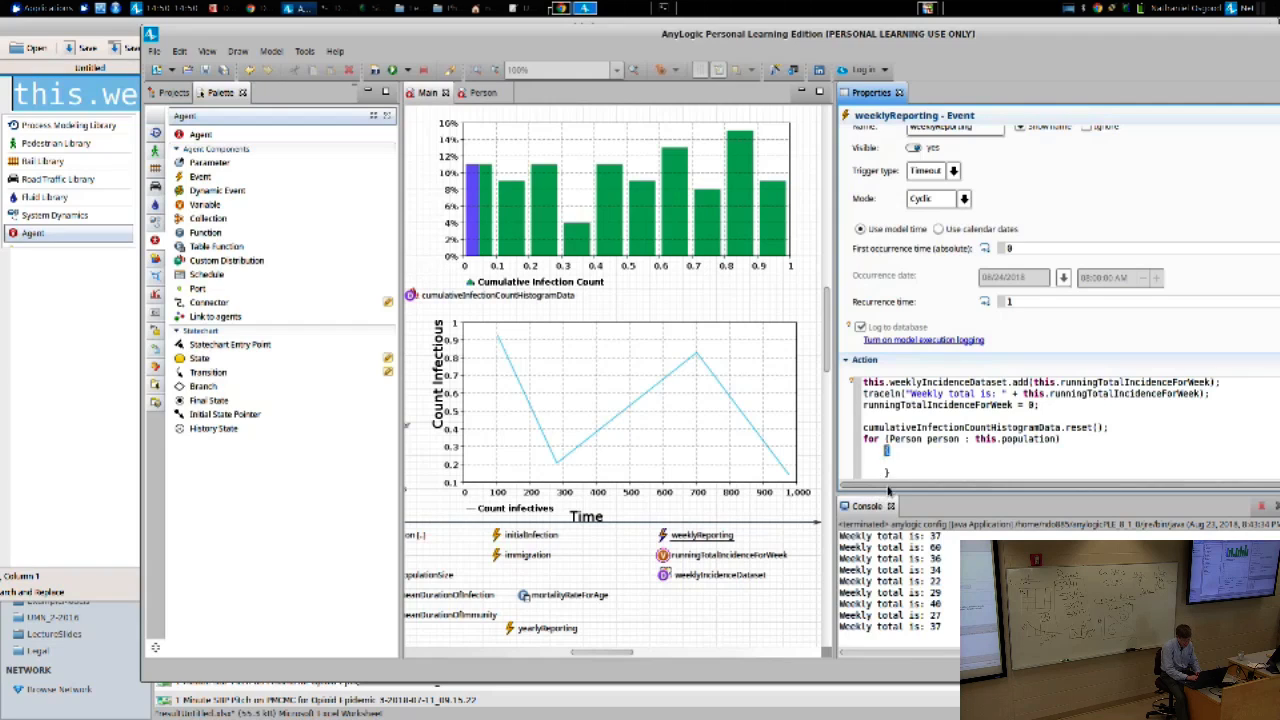
click(895, 475)
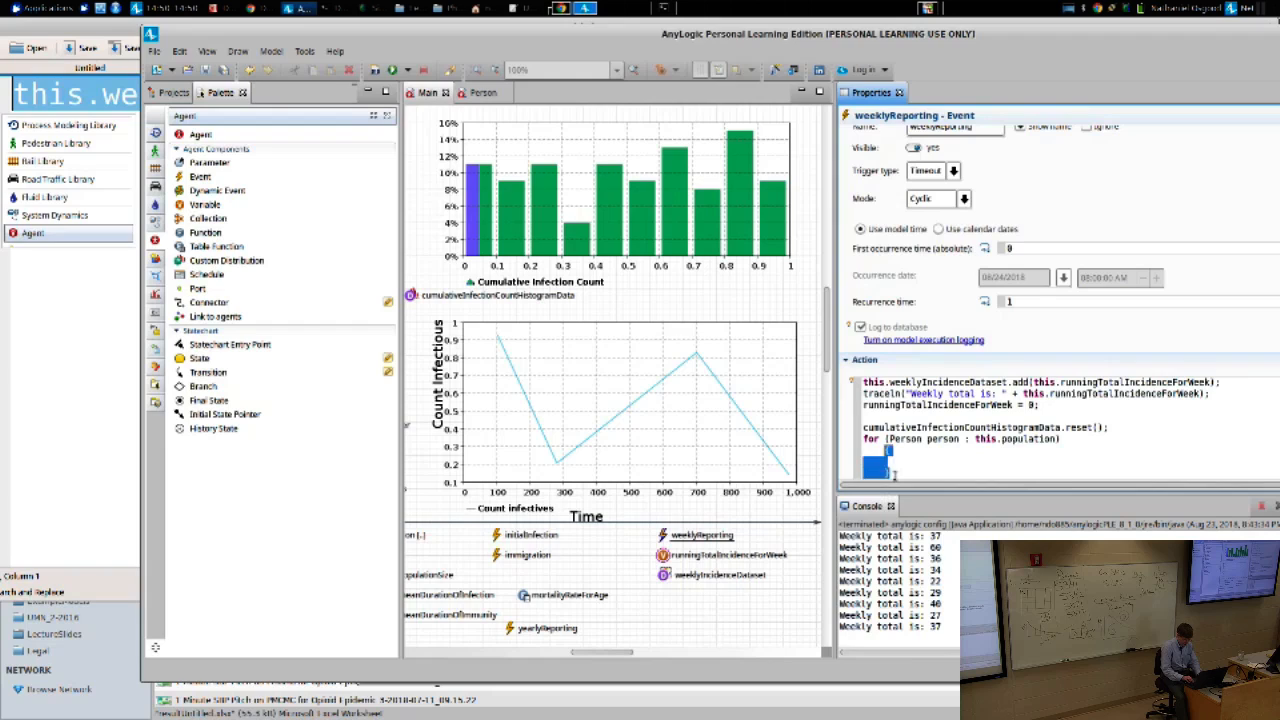
key(BackSpace)
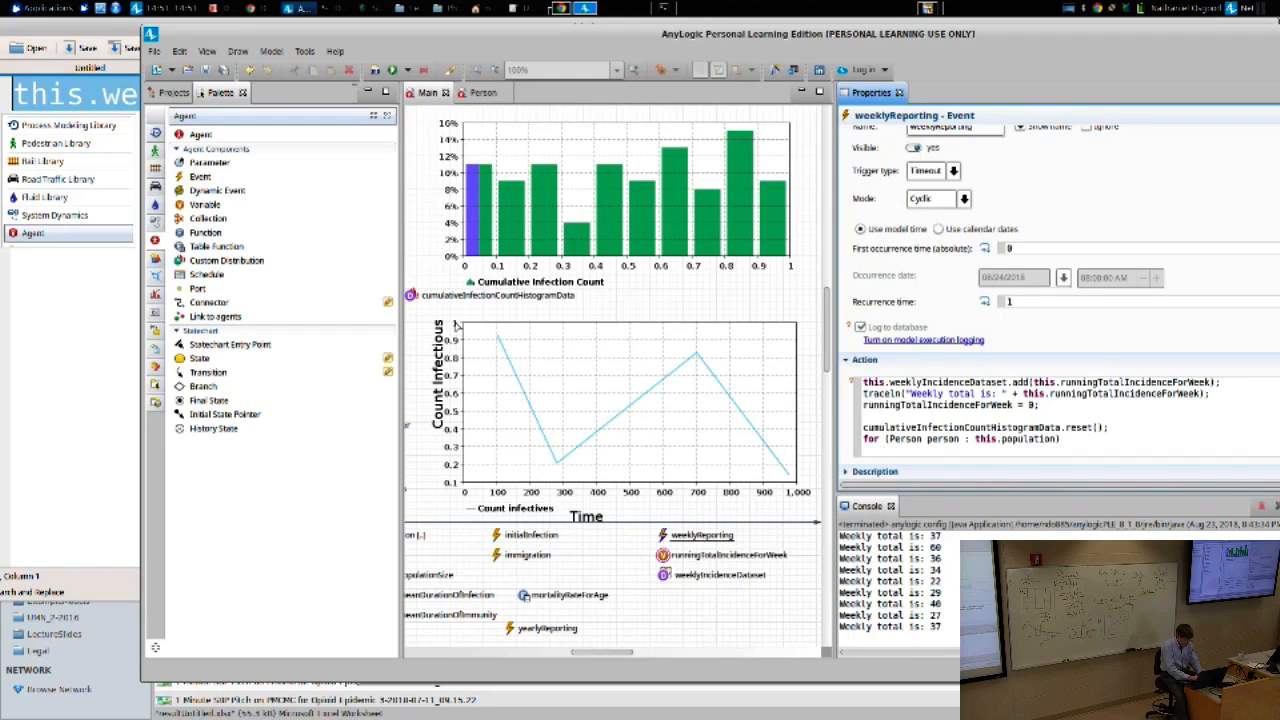
Step: Write the loop body this.cumulativeInfectionCountHistogramData.add(person.cumulativeInfectionCount); and widen the properties area so the whole line fits
key(Return)
text(this.cumultiati)
key(ctrl+space)
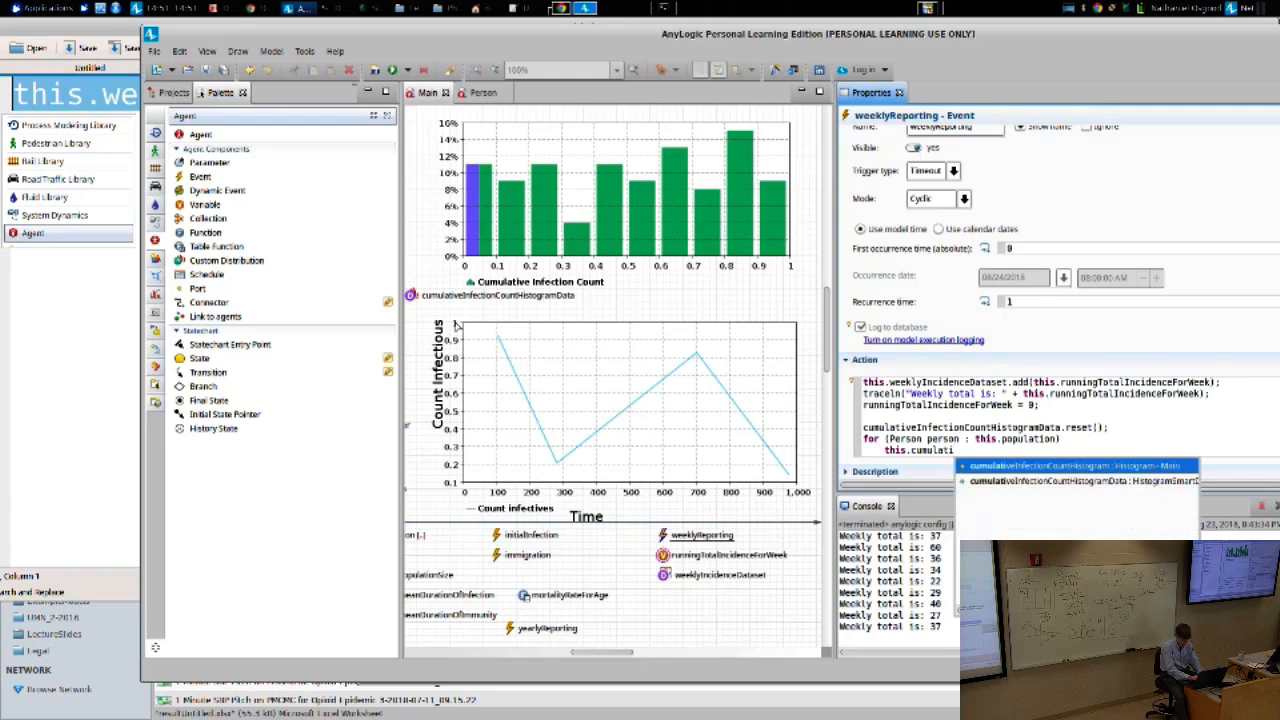
key(Down)
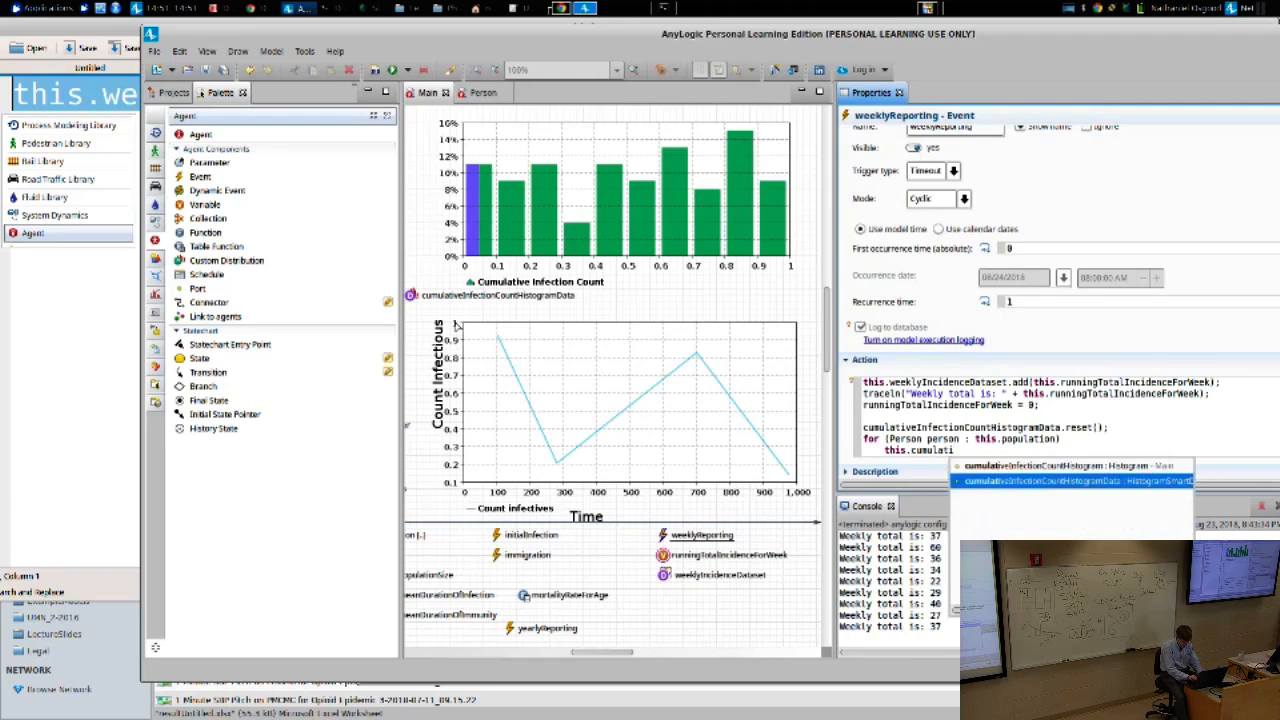
key(Return)
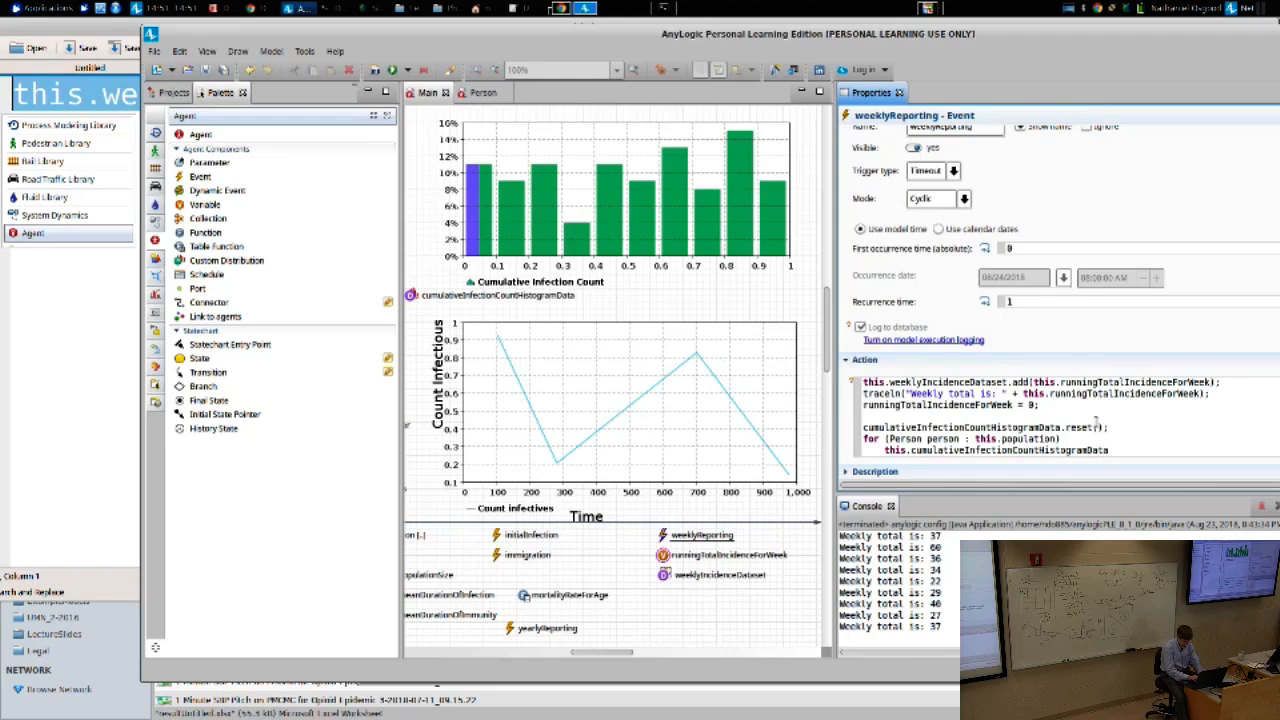
text(.add();)
key(Left)
key(Left)
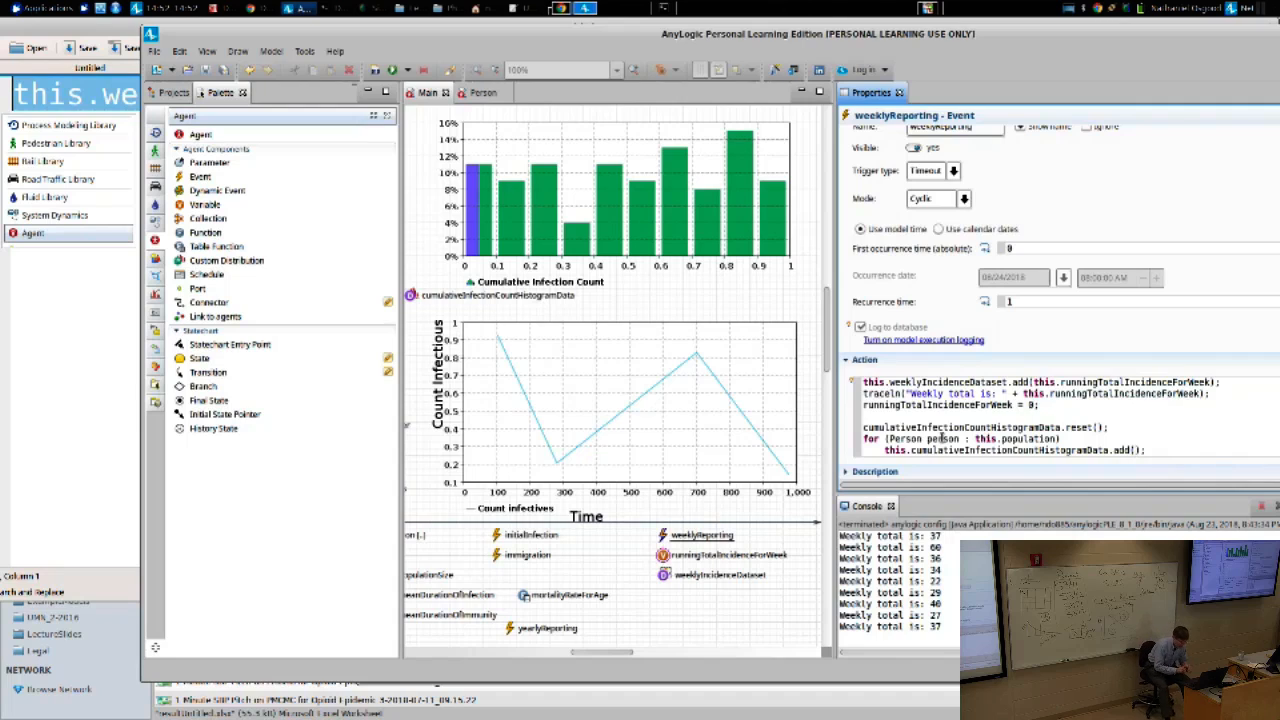
text(person.cumu)
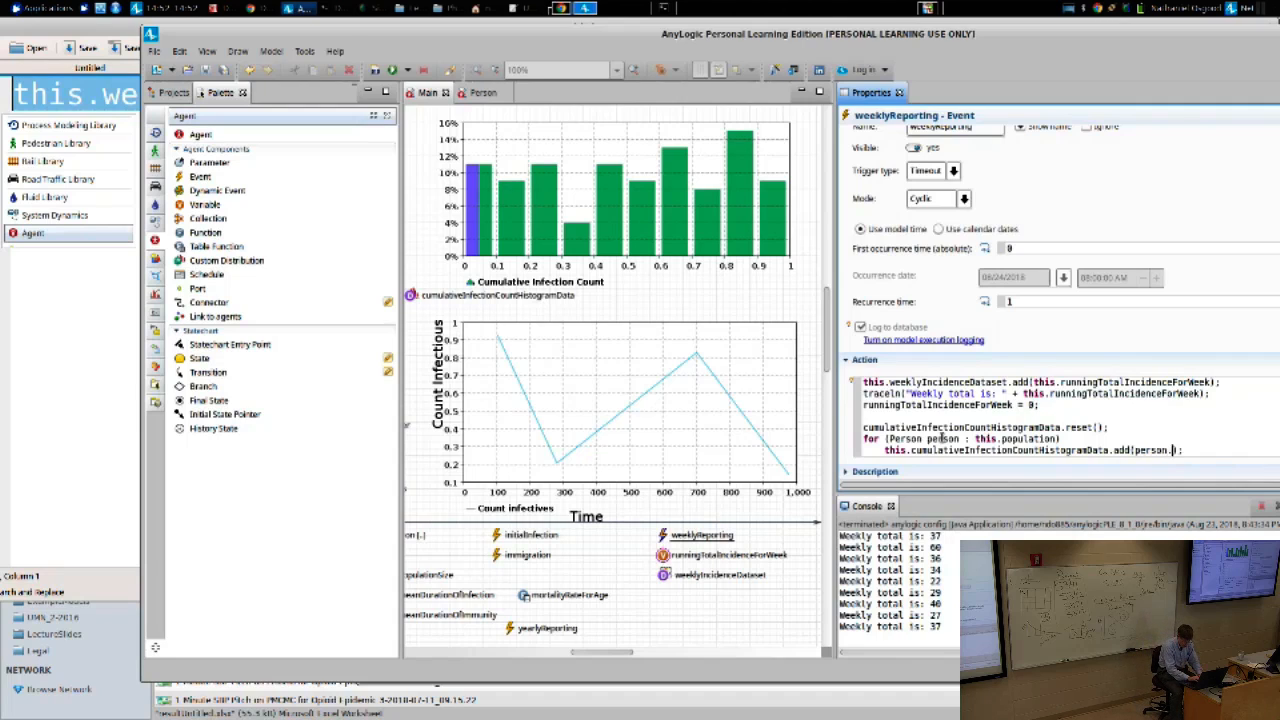
key(ctrl+space)
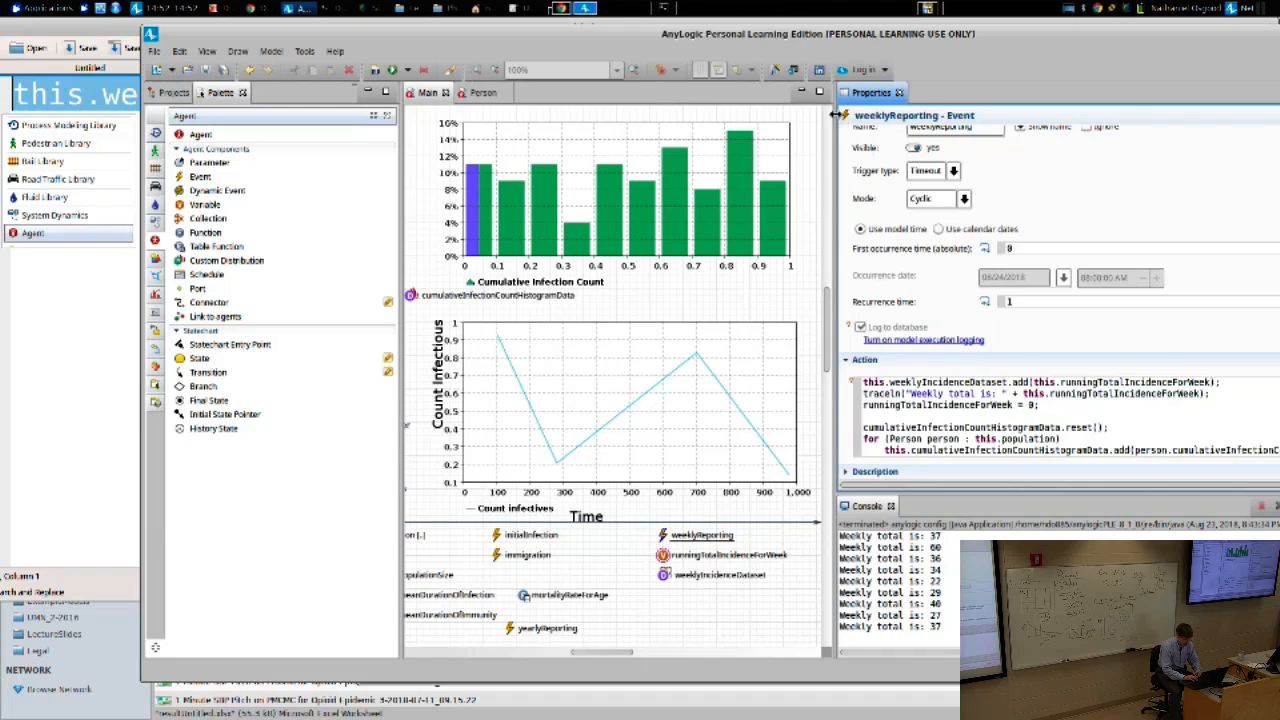
drag(838, 115, 733, 115)
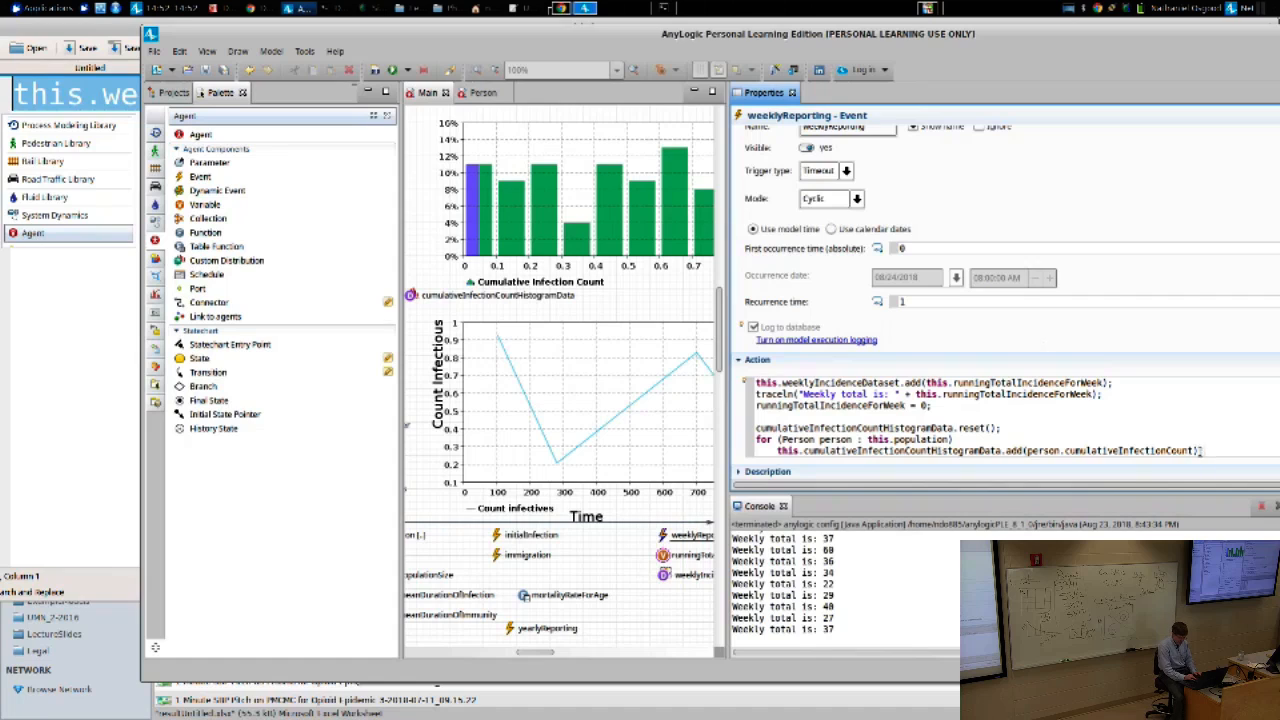
Step: Run the Baseline experiment, start its simulation and speed it up to x10
click(170, 92)
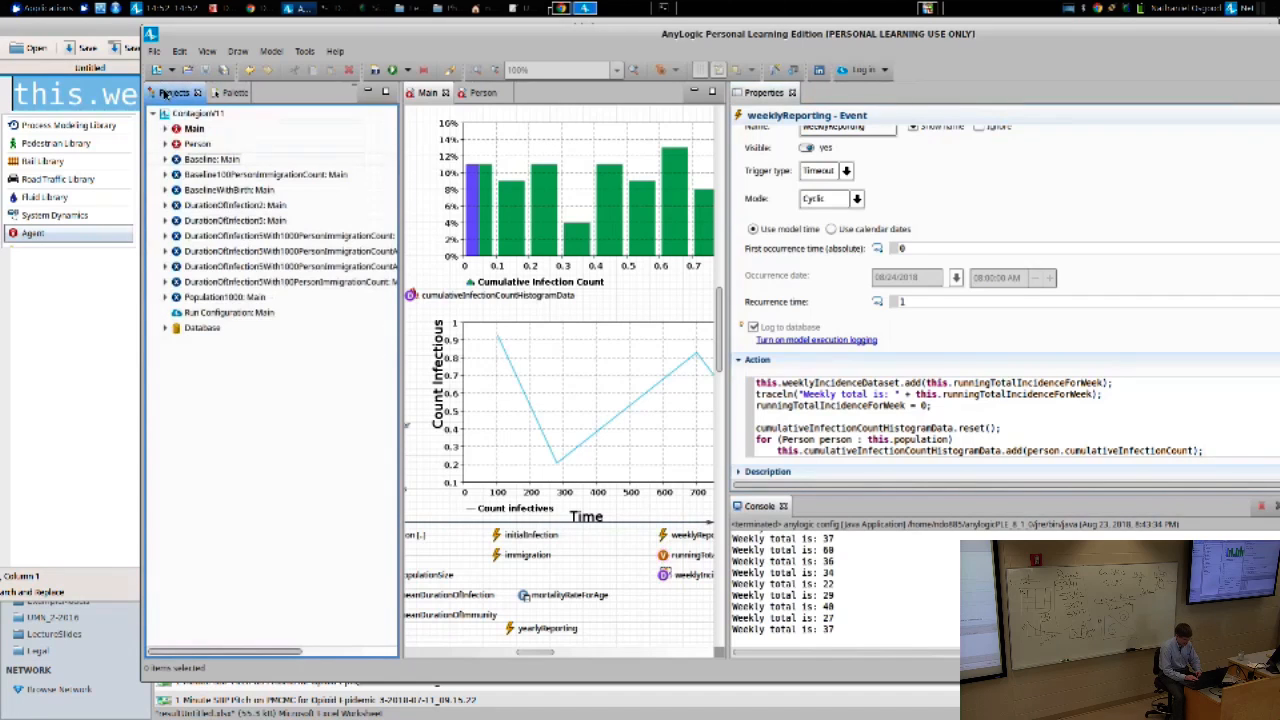
right_click(205, 163)
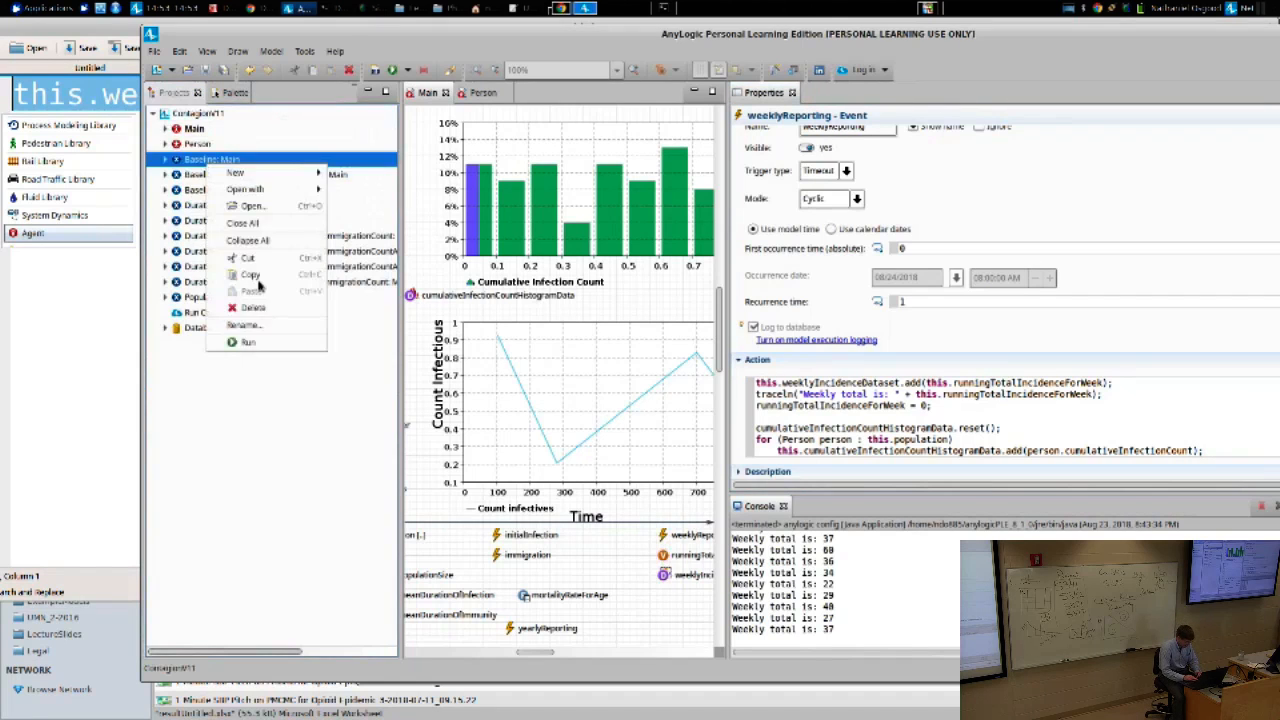
click(276, 340)
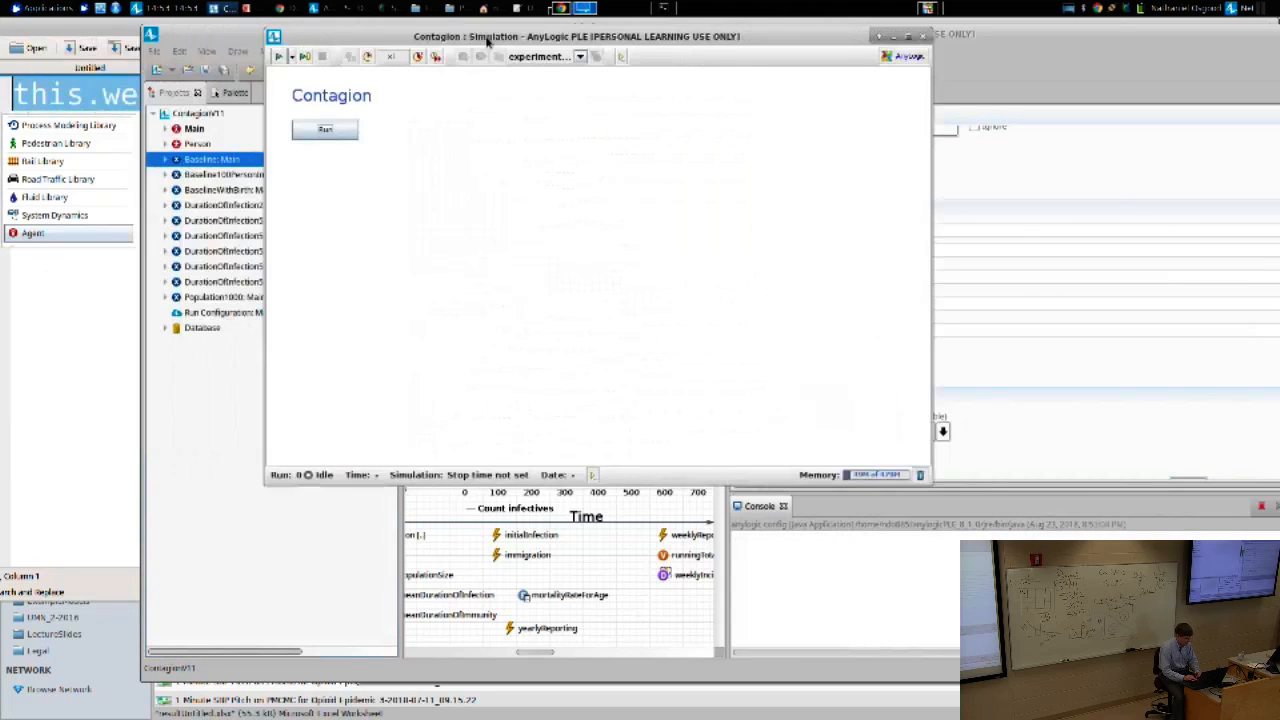
click(325, 130)
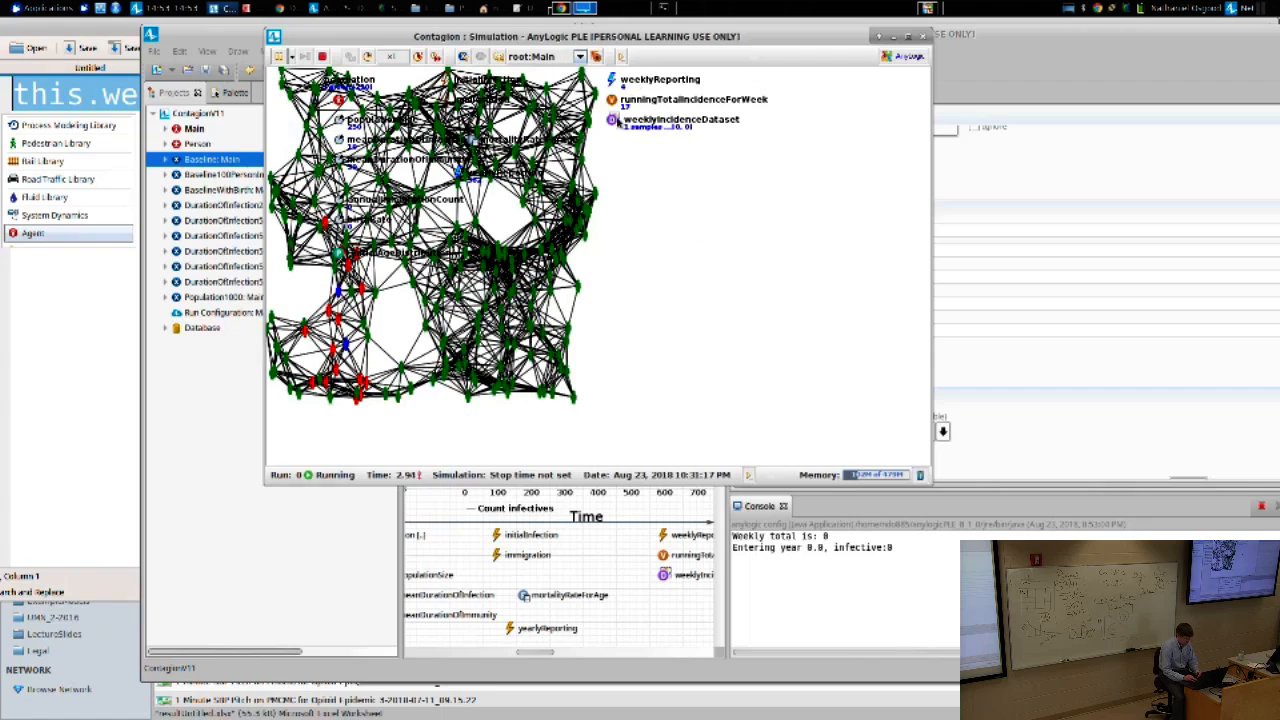
click(420, 58)
click(420, 58)
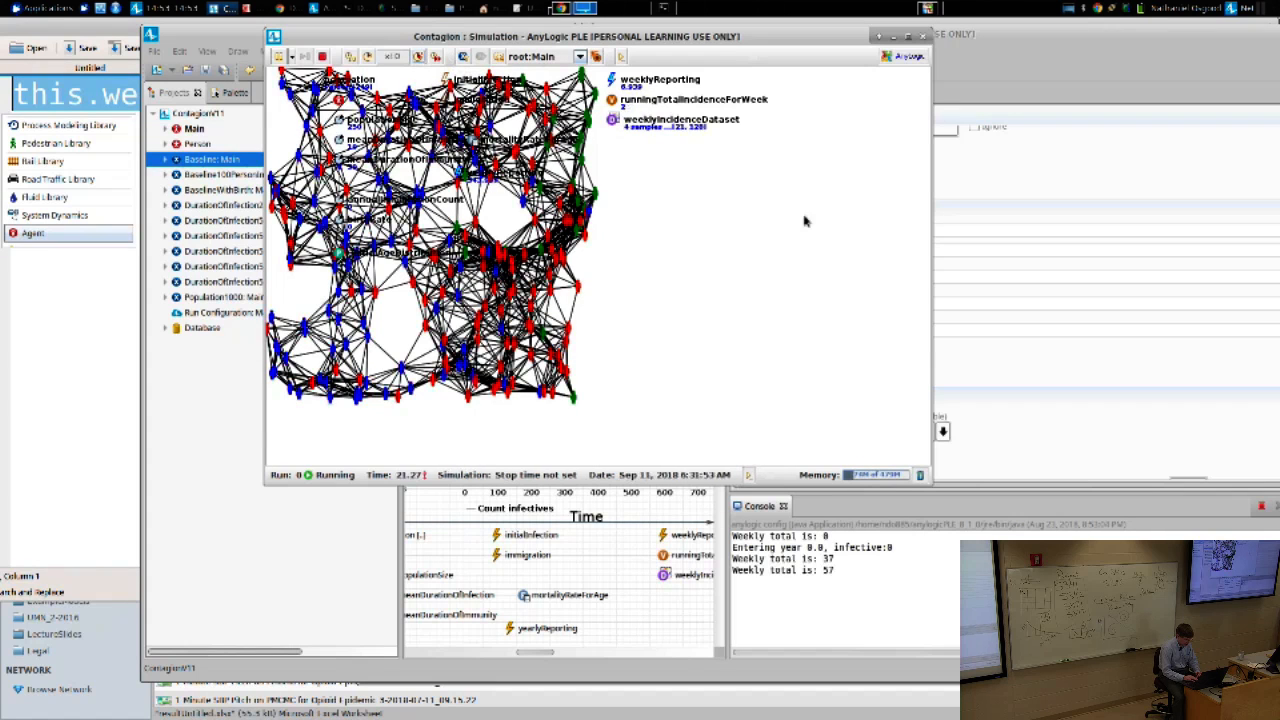
Step: Bring the cumulative infection count histogram into view, raise the simulation speed to x250 and pause the run
drag(806, 221, 796, 390)
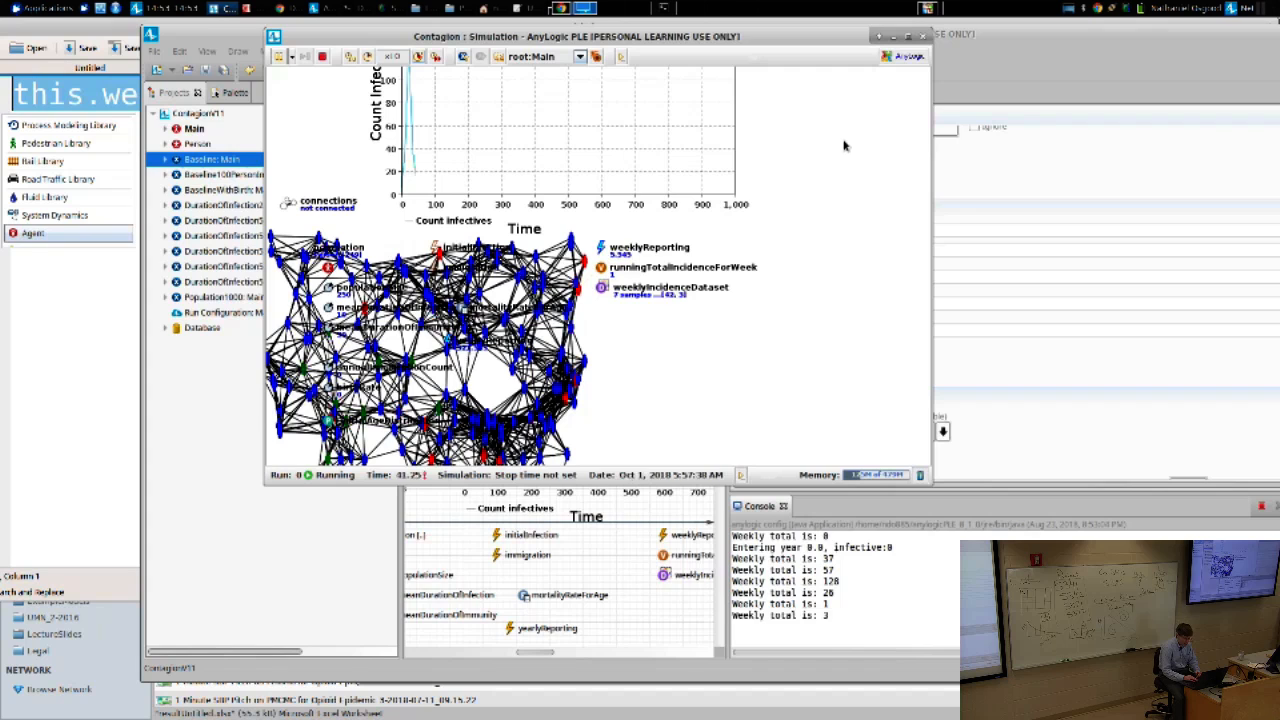
drag(843, 146, 824, 466)
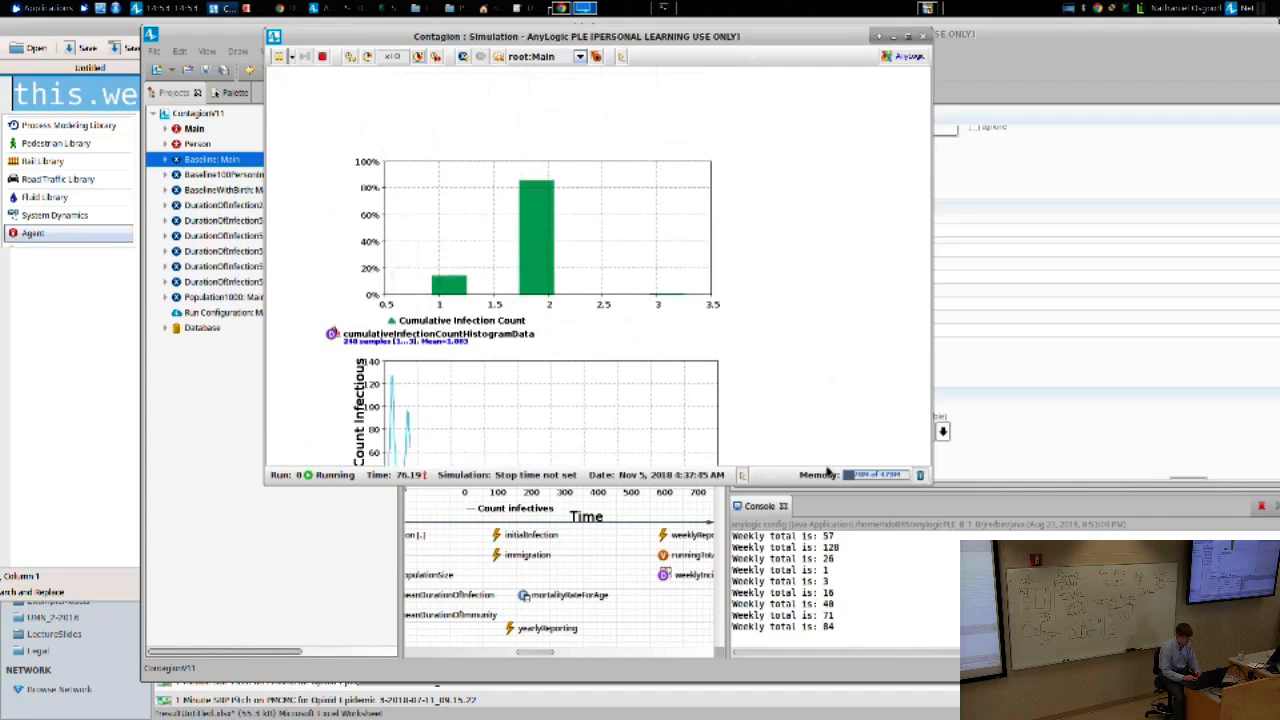
click(418, 57)
click(418, 57)
click(418, 57)
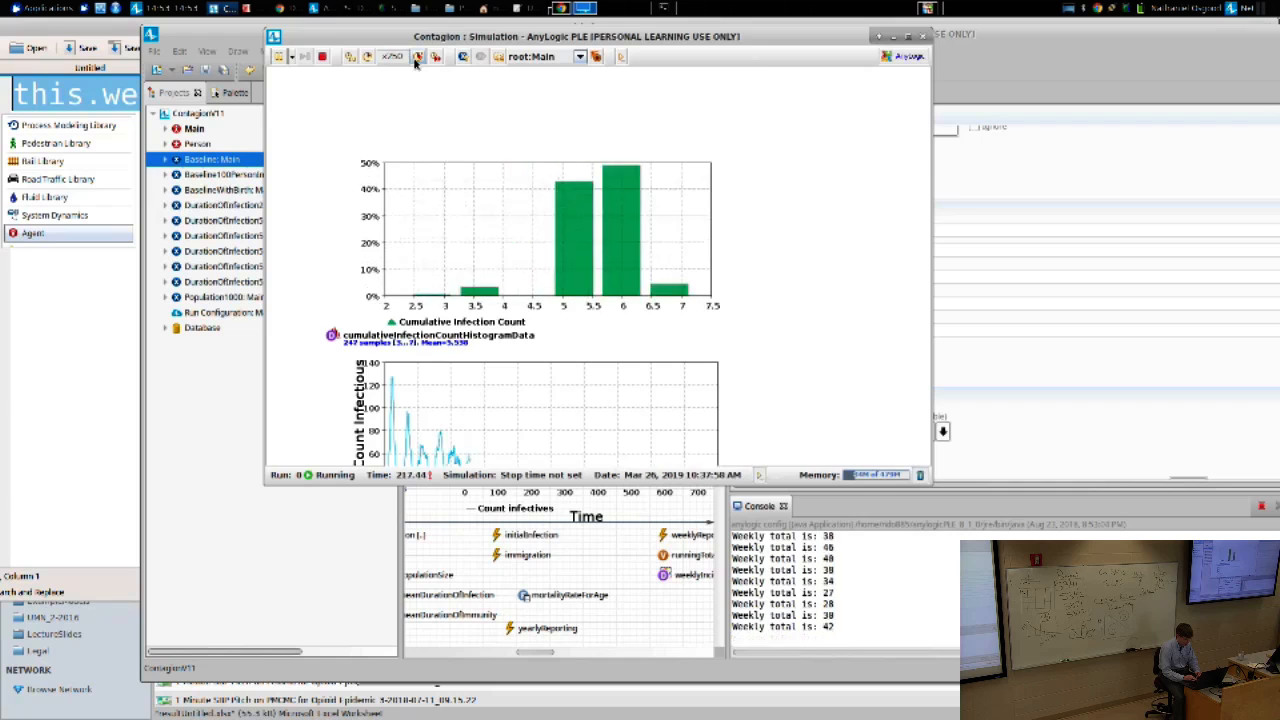
click(418, 57)
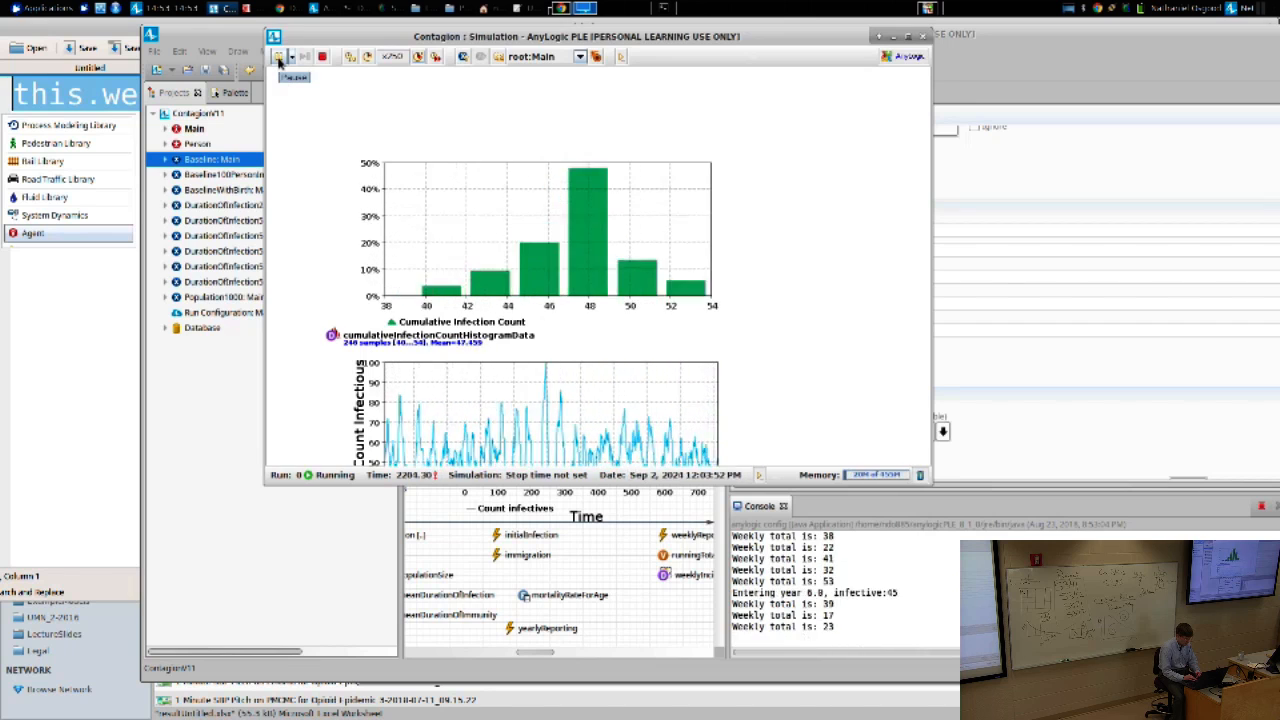
click(279, 58)
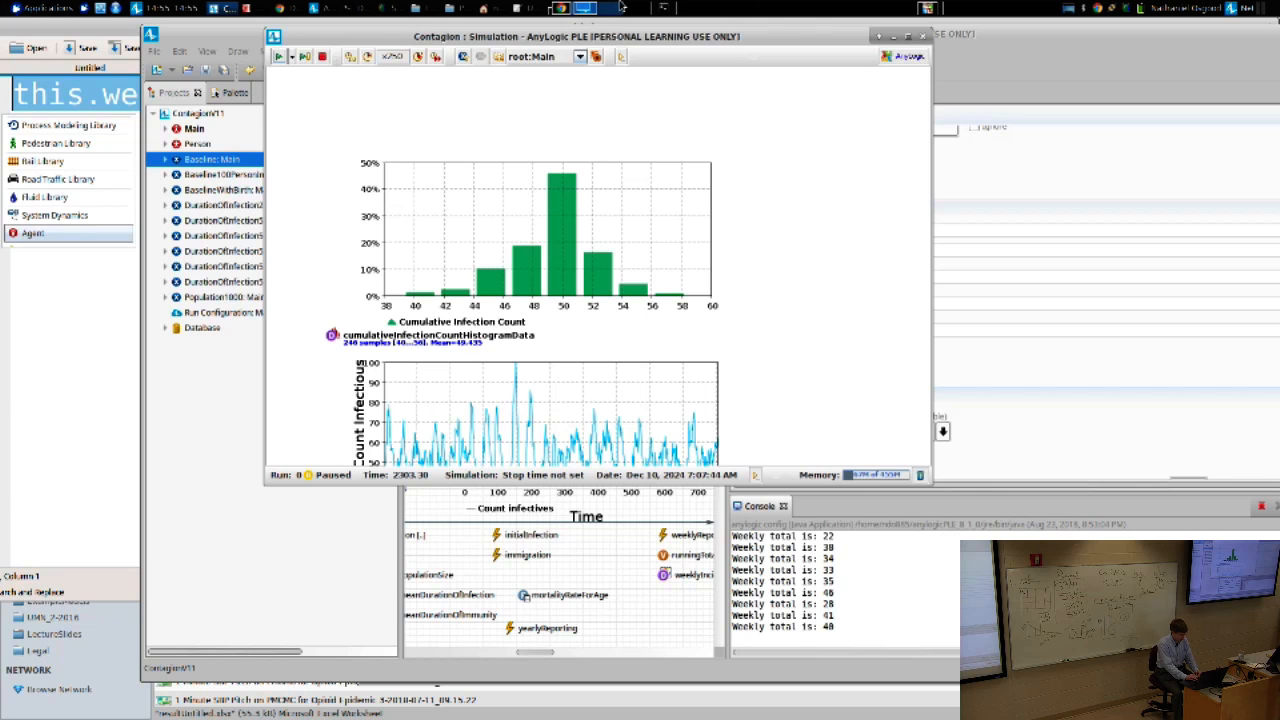
key(alt+Tab)
key(alt+Tab)
key(alt+shift+Tab)
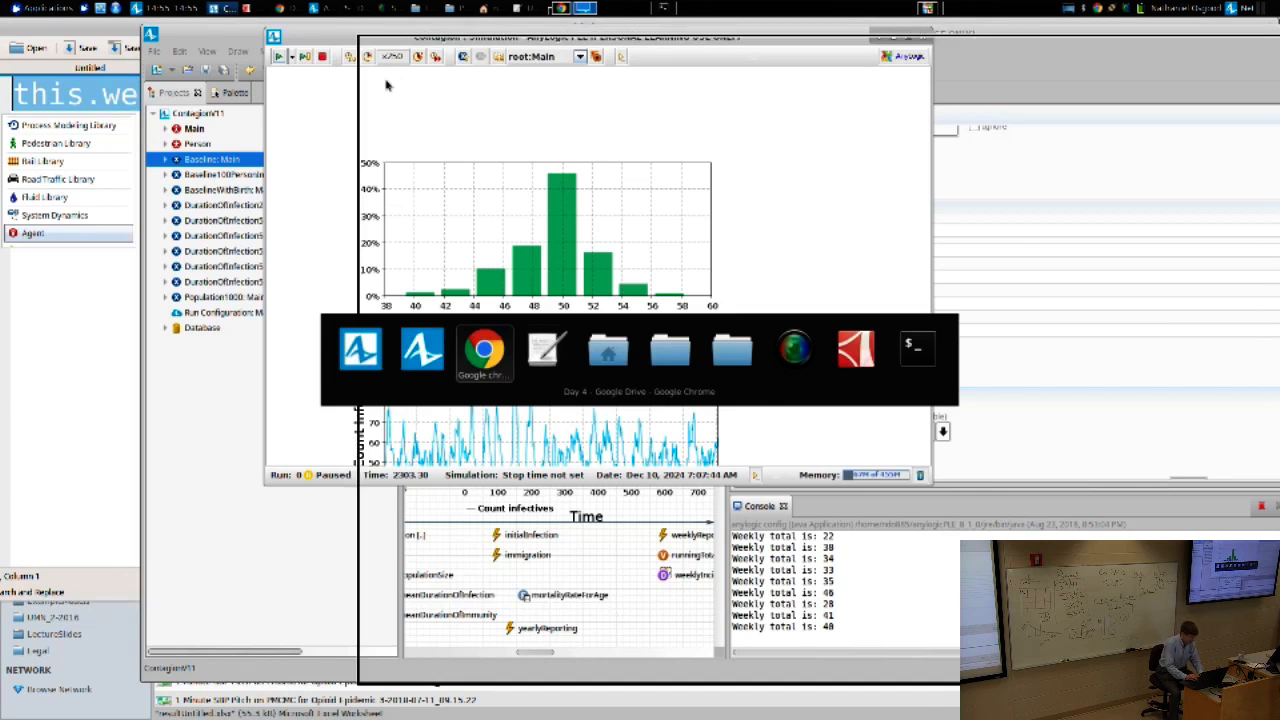
key(alt+shift+Tab)
key(alt+shift+Tab)
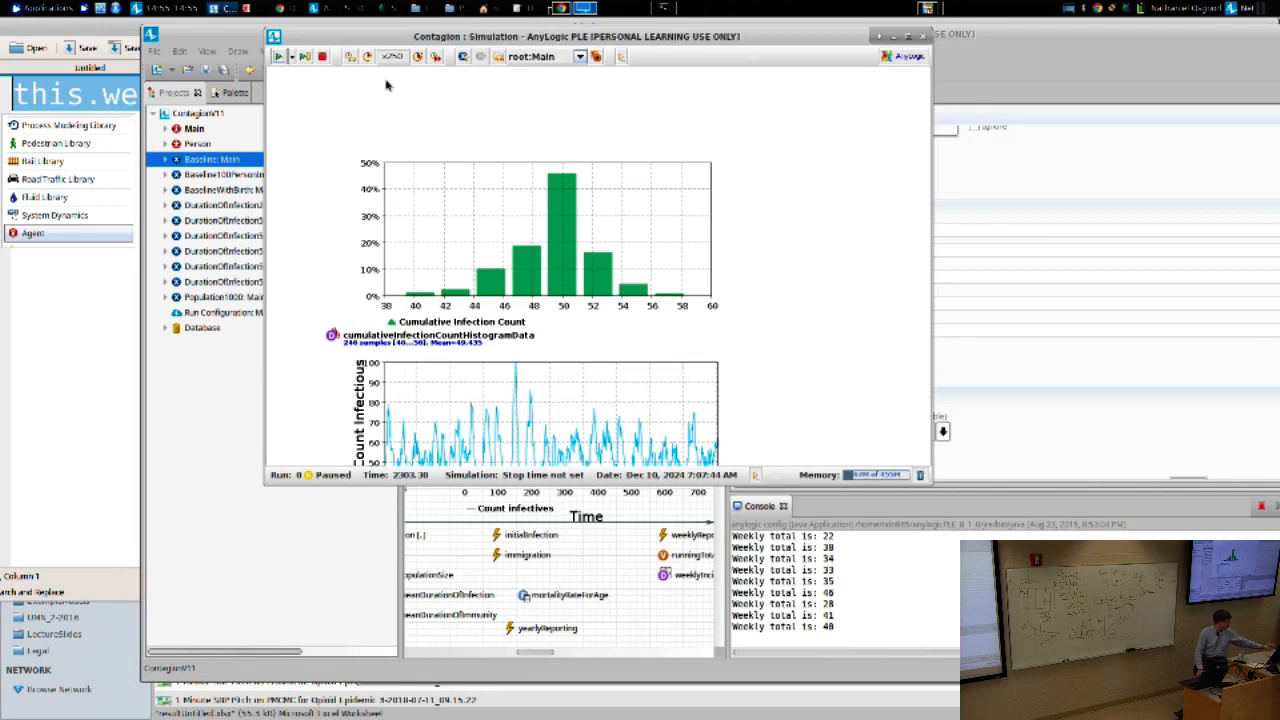